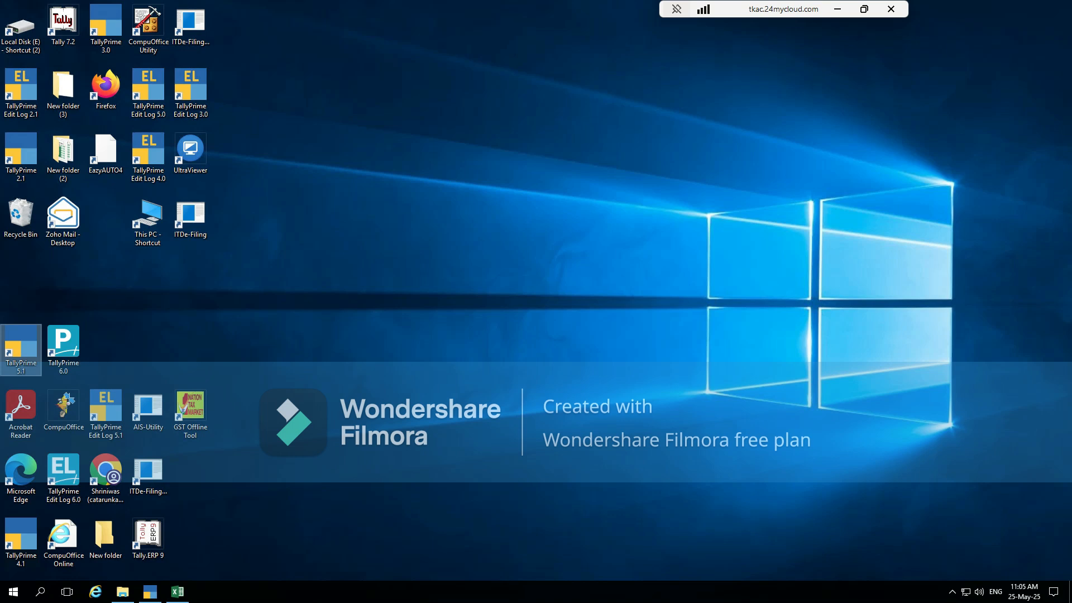
Switch to the Bank statement workbook in Excel and examine its Date and Invoice Number columns
{"action": "left_click", "coordinate": [178, 591]}
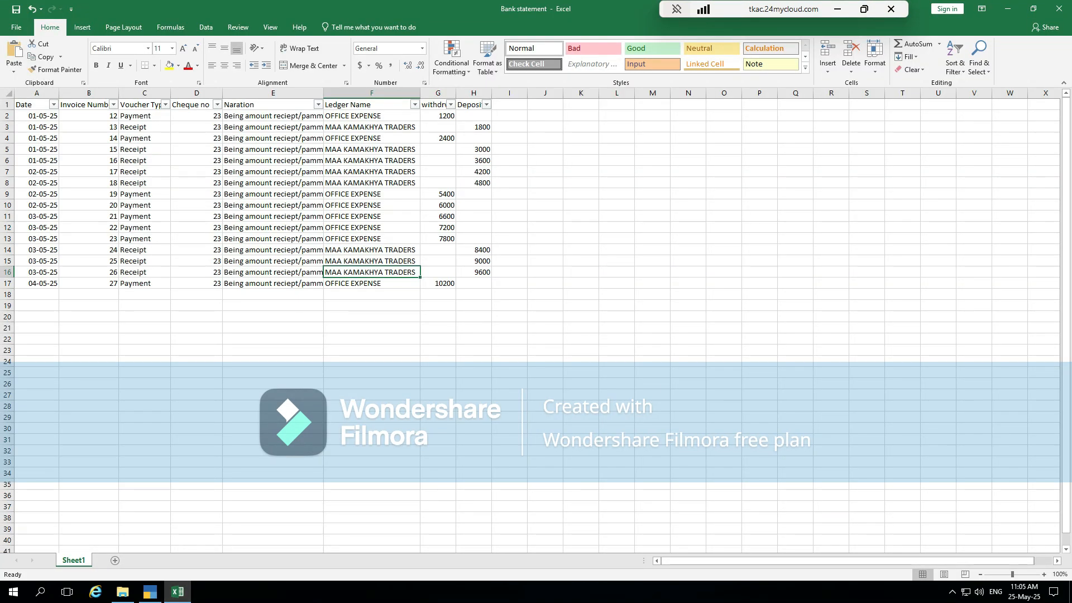
{"action": "left_click", "coordinate": [197, 171]}
{"action": "left_click", "coordinate": [89, 128]}
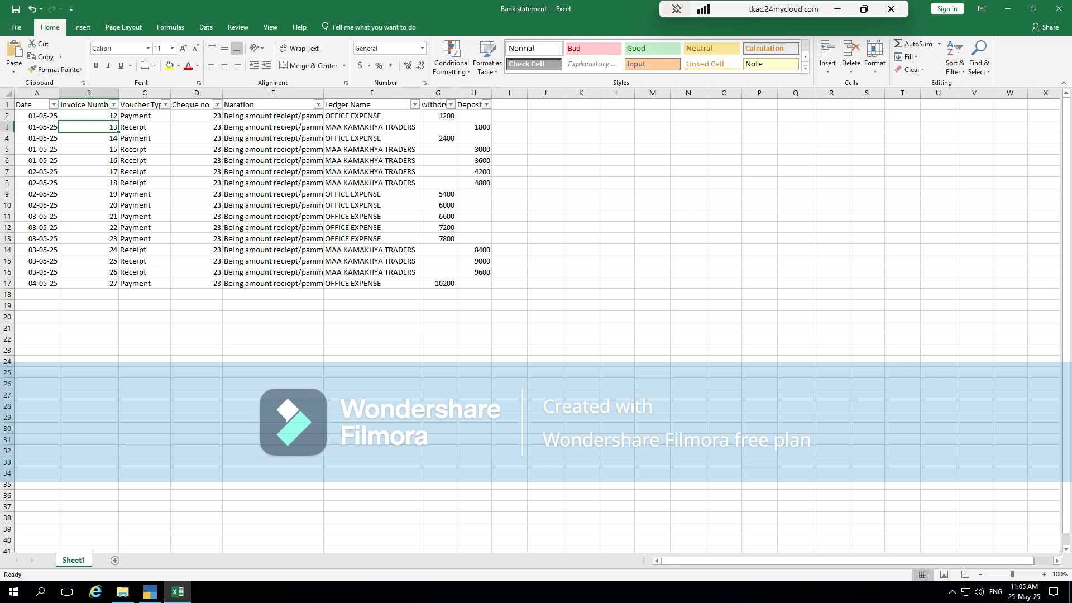
{"action": "left_click", "coordinate": [144, 161]}
{"action": "left_click", "coordinate": [37, 116]}
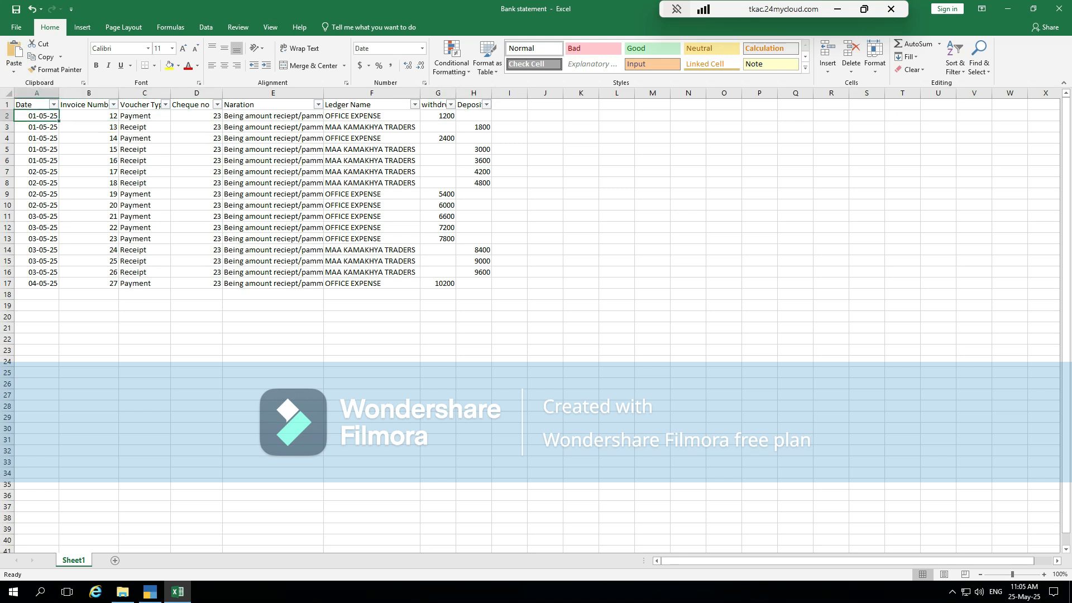
{"action": "left_click", "coordinate": [32, 105]}
{"action": "left_click", "coordinate": [89, 116]}
{"action": "left_click", "coordinate": [89, 139]}
{"action": "left_click", "coordinate": [89, 93]}
{"action": "left_click", "coordinate": [88, 139]}
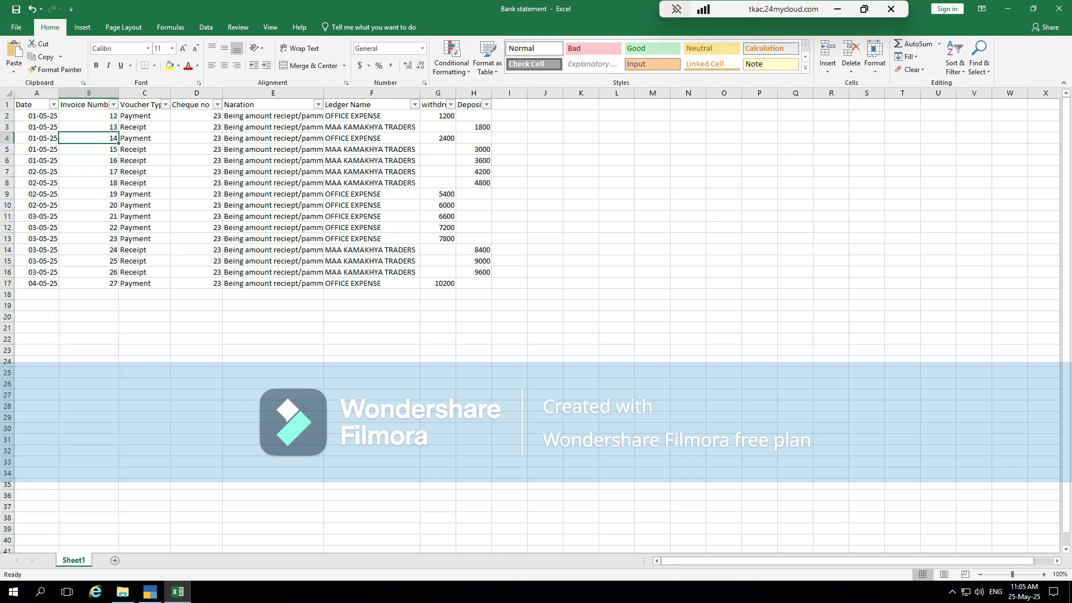
{"action": "left_click", "coordinate": [145, 139]}
{"action": "left_click", "coordinate": [89, 127]}
{"action": "left_click", "coordinate": [89, 172]}
Examine how the rows are classified as Payment or Receipt in the Voucher Type column
{"action": "left_click", "coordinate": [145, 116]}
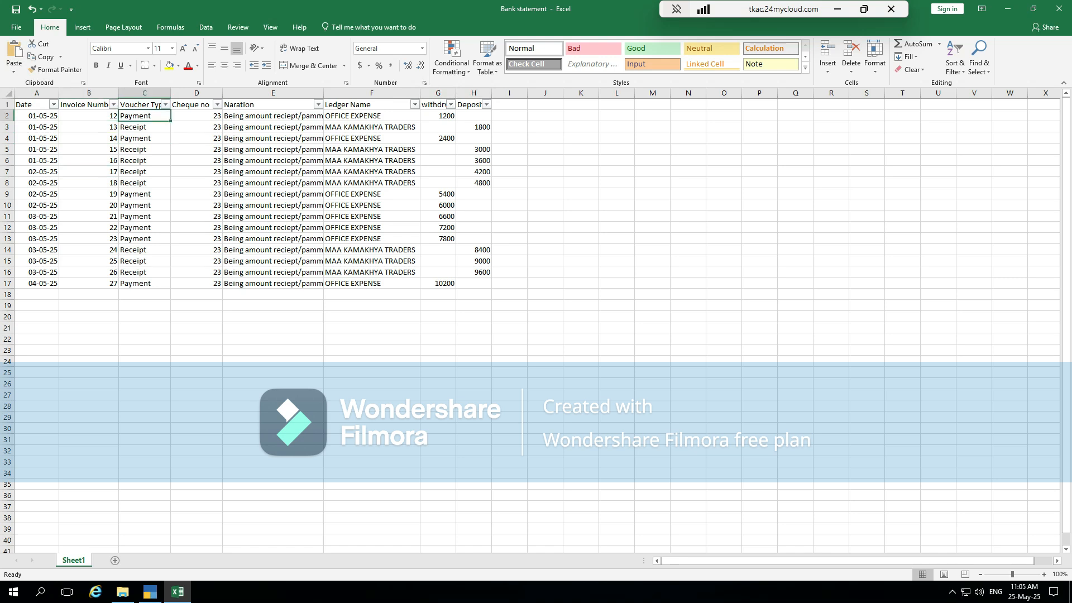
{"action": "left_click", "coordinate": [145, 183]}
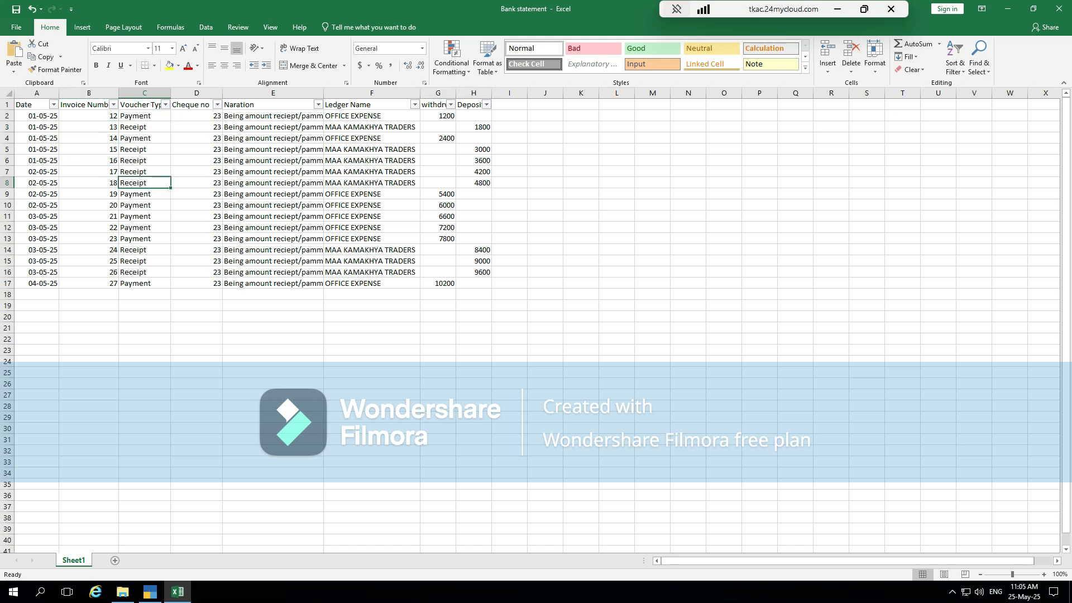
{"action": "left_click", "coordinate": [144, 127]}
{"action": "left_click", "coordinate": [145, 217]}
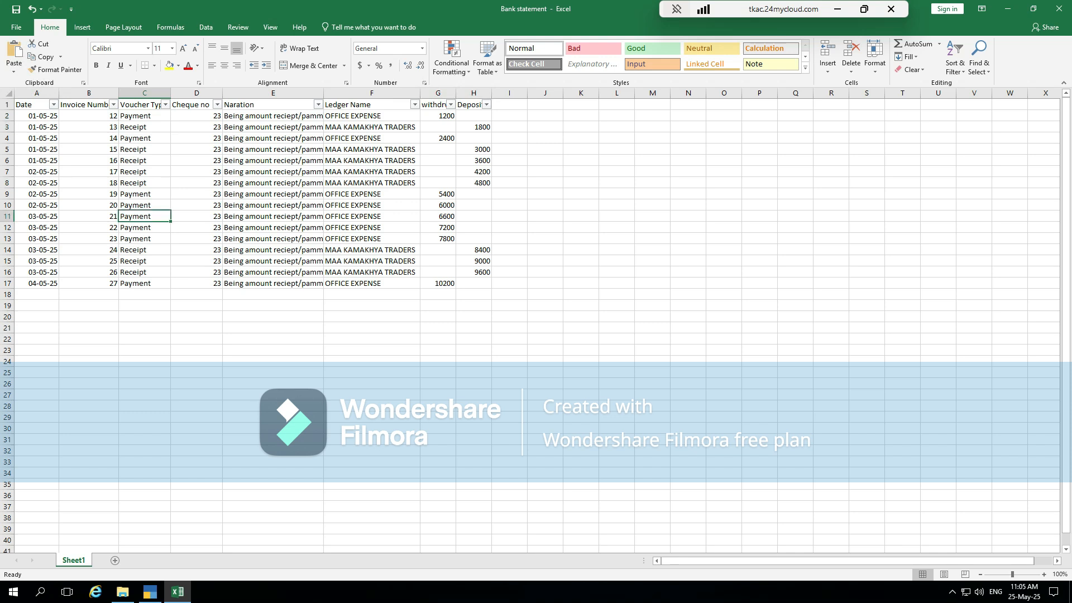
{"action": "left_click", "coordinate": [145, 261]}
{"action": "left_click", "coordinate": [144, 150]}
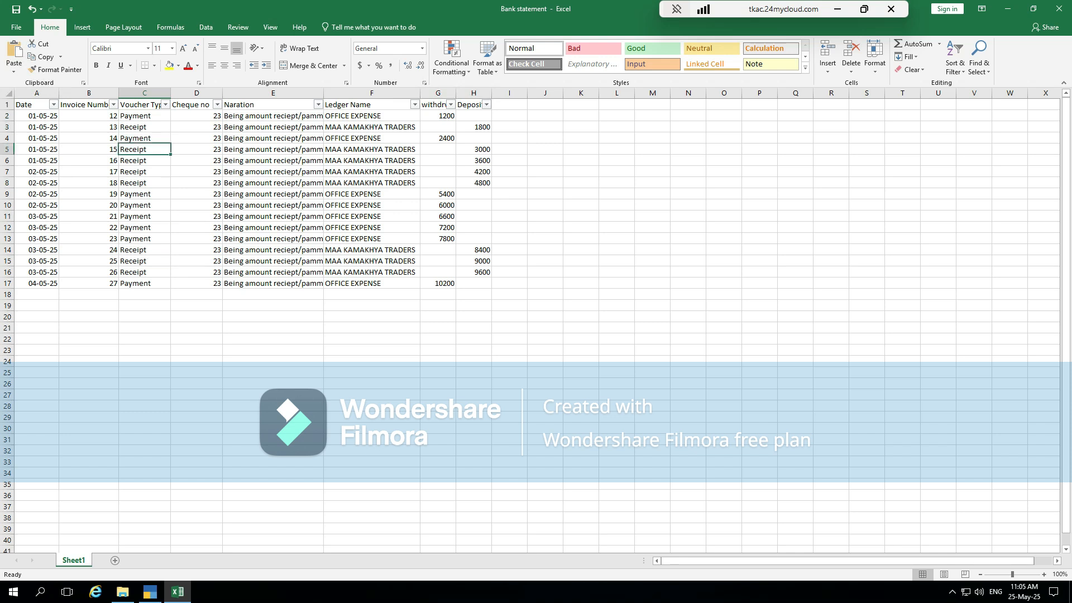
{"action": "left_click", "coordinate": [144, 116]}
{"action": "left_click", "coordinate": [144, 127]}
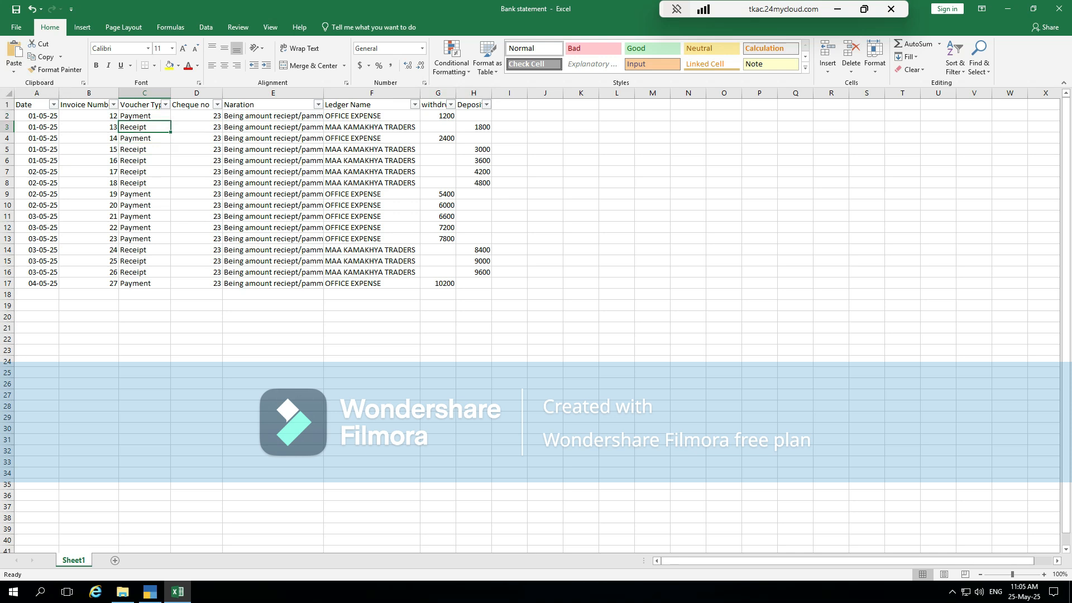
{"action": "left_click", "coordinate": [145, 172]}
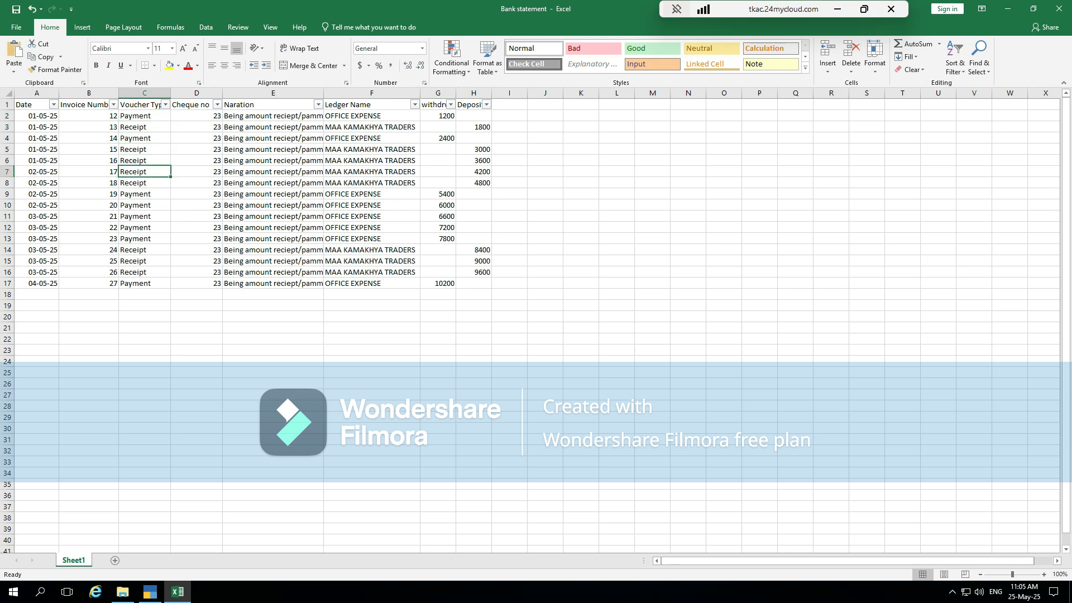
Examine the entries in the Cheque no column of the bank statement
{"action": "left_click", "coordinate": [196, 116]}
{"action": "left_click", "coordinate": [196, 127]}
{"action": "left_click", "coordinate": [197, 161]}
{"action": "left_click", "coordinate": [197, 116]}
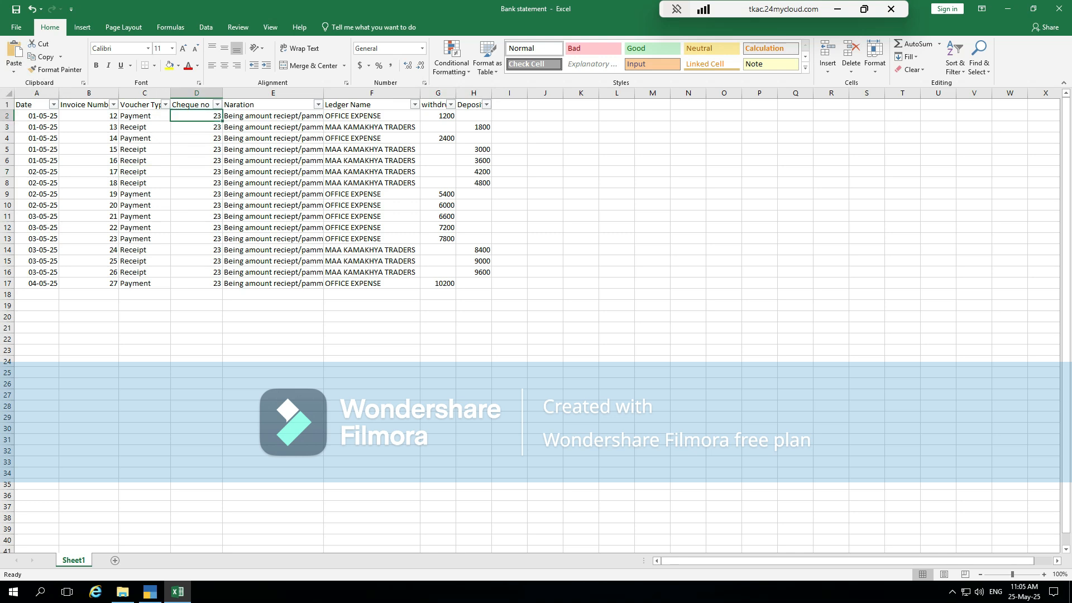
{"action": "left_click", "coordinate": [196, 160]}
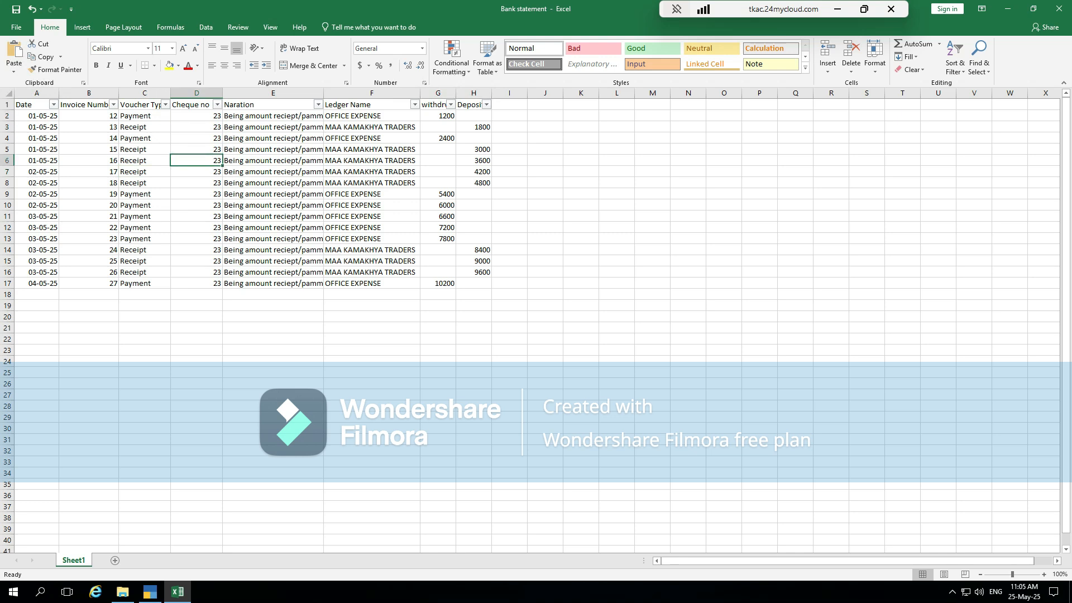
{"action": "left_click", "coordinate": [217, 105]}
{"action": "left_click", "coordinate": [217, 105]}
{"action": "left_click", "coordinate": [197, 138]}
Examine the narration texts entered for the bank statement transactions
{"action": "left_click", "coordinate": [273, 127]}
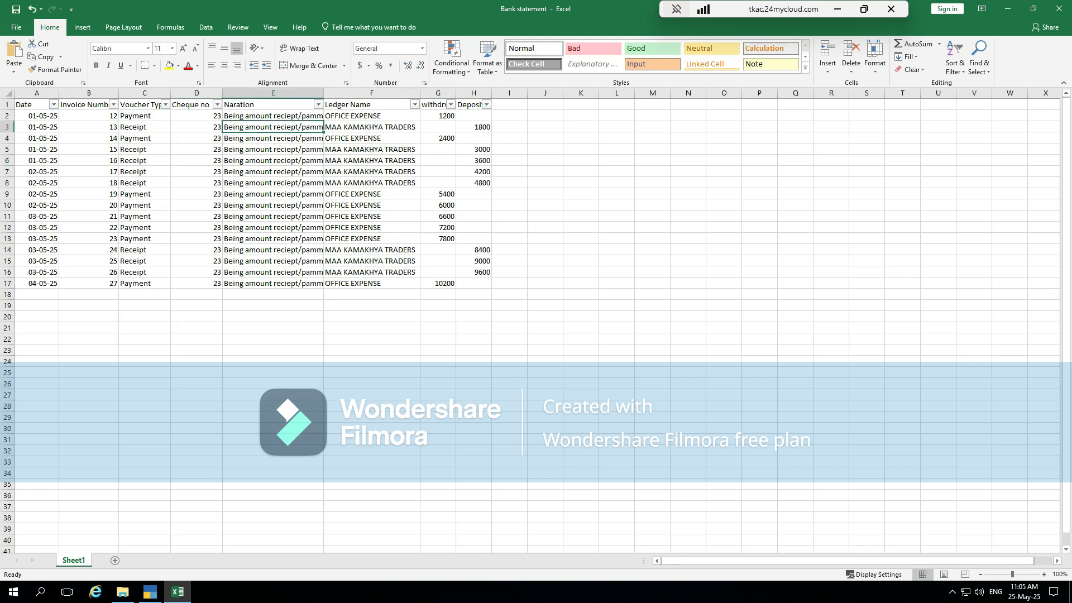
{"action": "left_click", "coordinate": [273, 116]}
{"action": "left_click", "coordinate": [273, 127]}
{"action": "left_click", "coordinate": [273, 172]}
{"action": "left_click", "coordinate": [272, 127]}
Examine the Ledger Name column and compare its ledgers with the voucher type of each row
{"action": "left_click", "coordinate": [372, 127]}
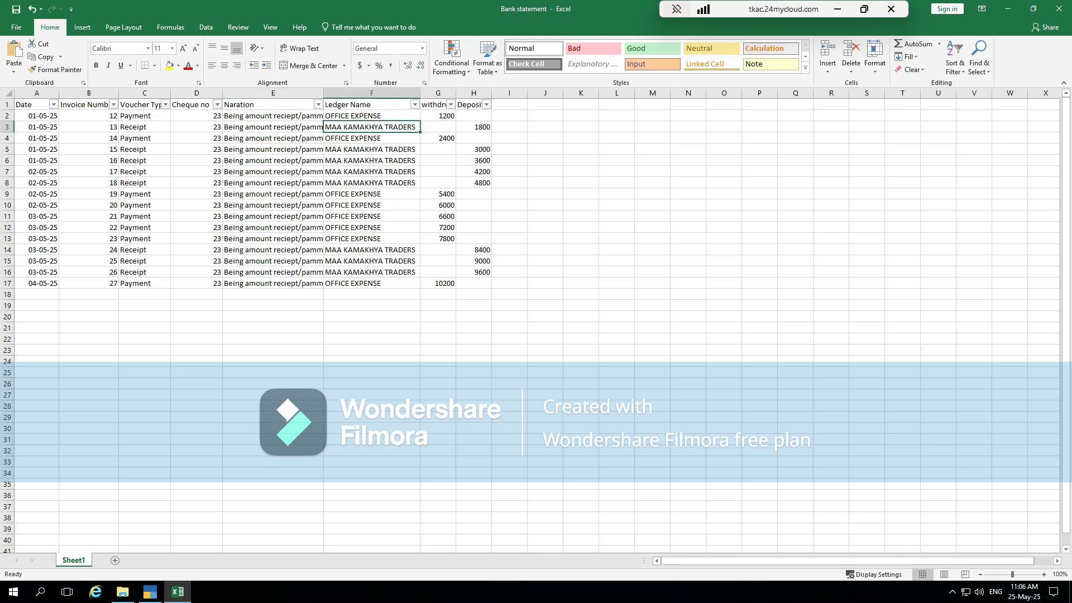
{"action": "left_click", "coordinate": [371, 105]}
{"action": "left_click", "coordinate": [372, 116]}
{"action": "left_click", "coordinate": [273, 161]}
{"action": "left_click", "coordinate": [144, 139]}
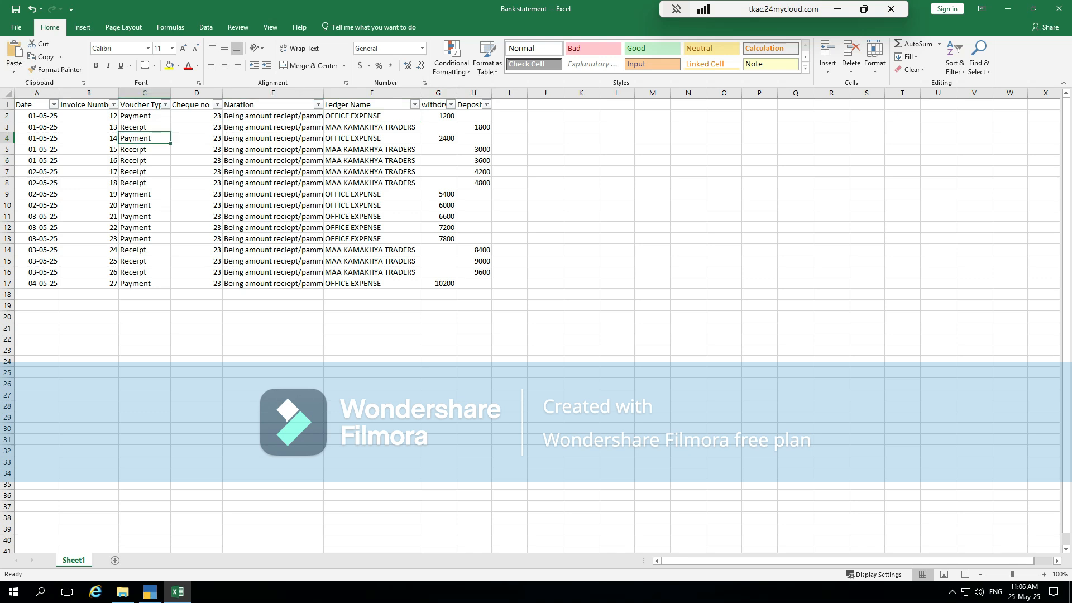
{"action": "left_click", "coordinate": [371, 138]}
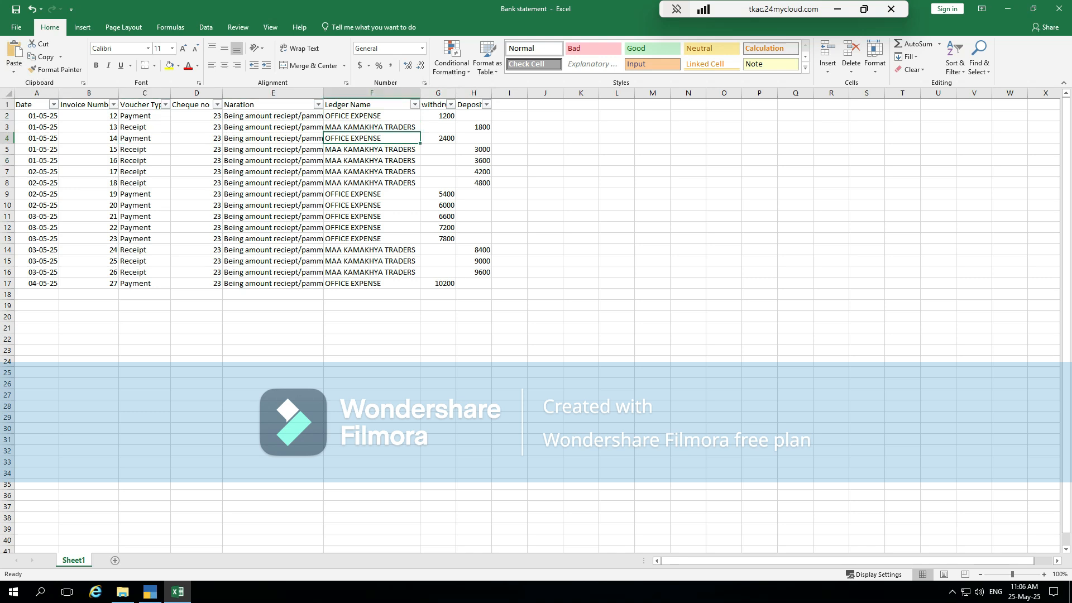
{"action": "left_click", "coordinate": [371, 116]}
{"action": "left_click", "coordinate": [372, 239]}
{"action": "left_click", "coordinate": [372, 217]}
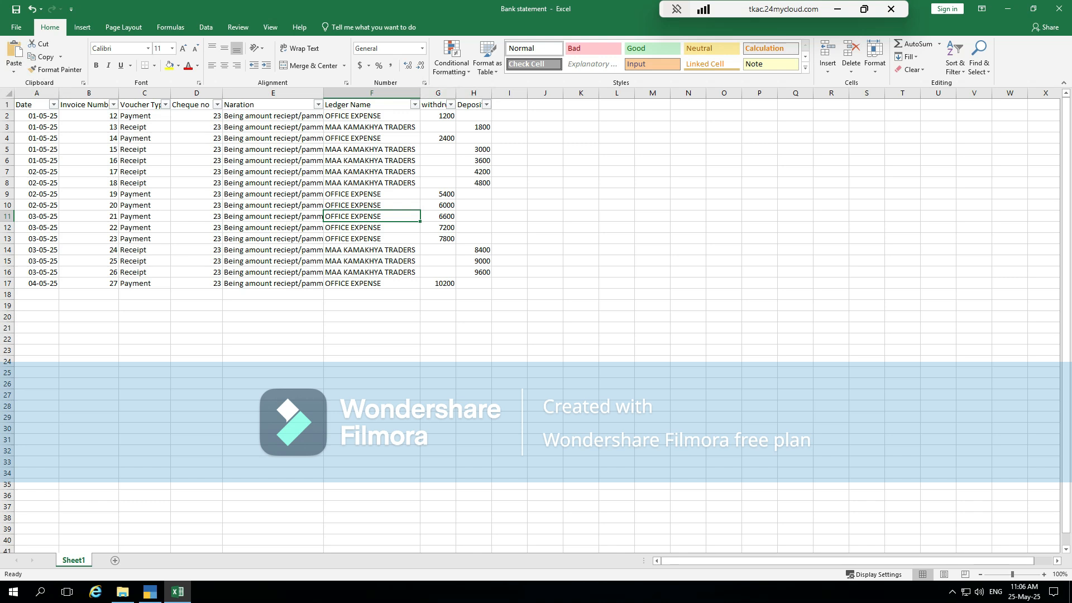
{"action": "left_click", "coordinate": [372, 250]}
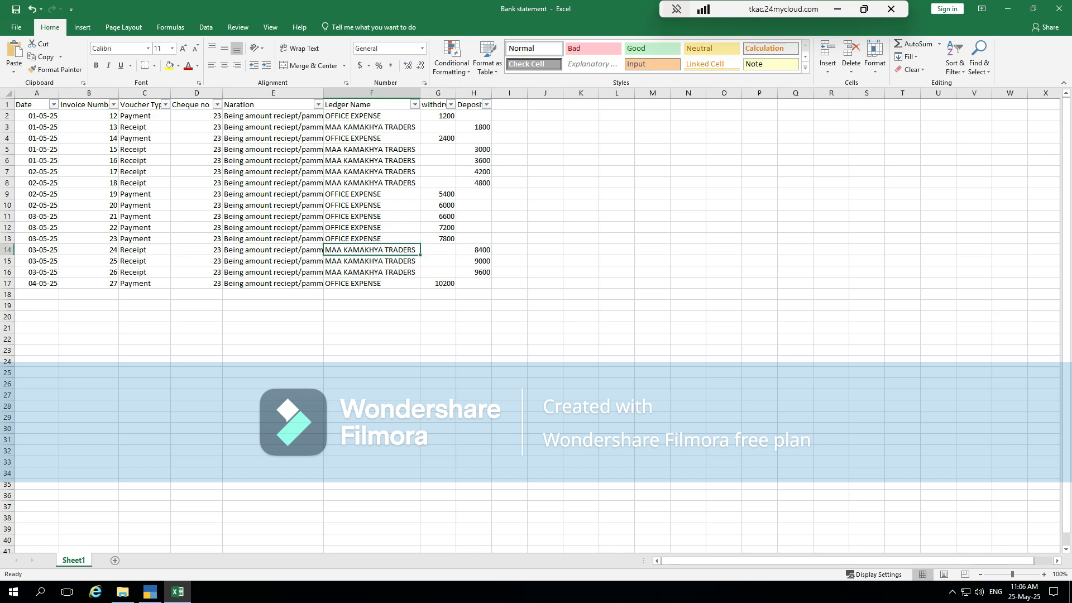
{"action": "left_click", "coordinate": [371, 284]}
{"action": "left_click", "coordinate": [372, 217]}
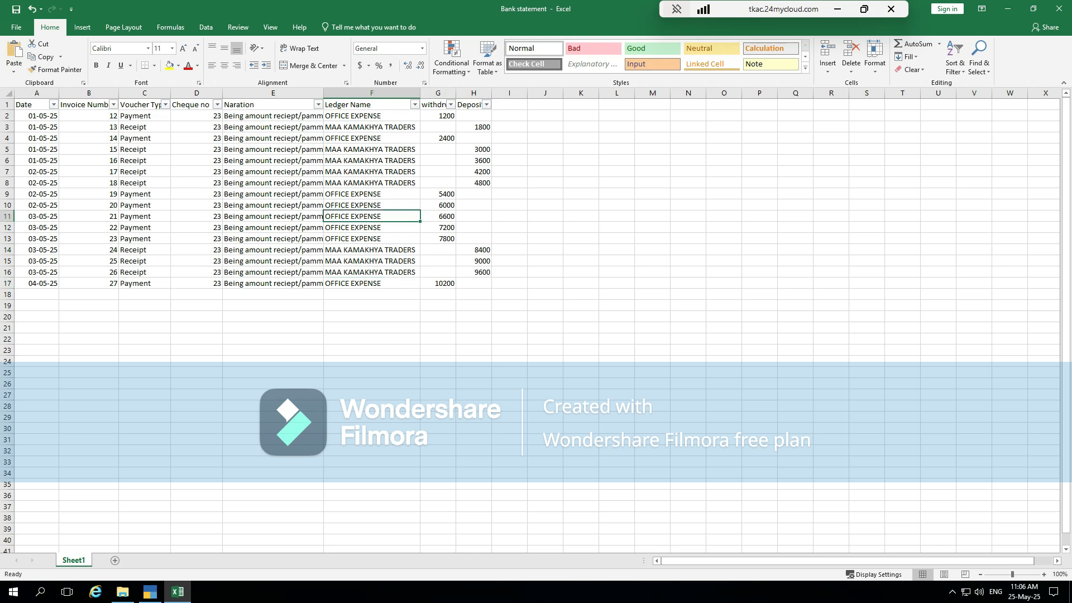
Compare the withdrawal amounts of the payment rows with the deposit amounts of the receipt rows
{"action": "left_click", "coordinate": [438, 117]}
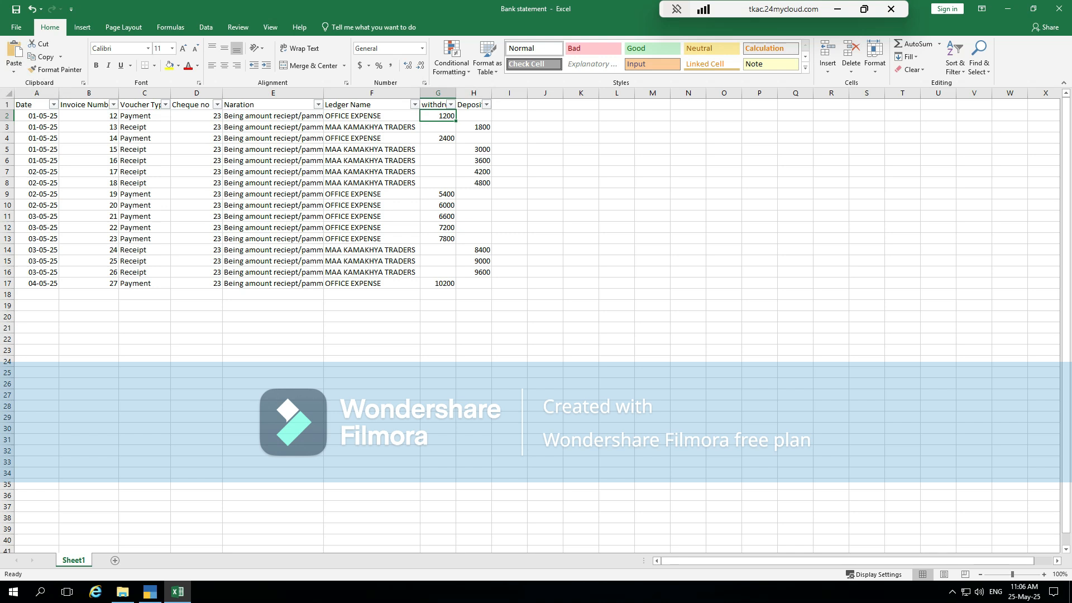
{"action": "left_click", "coordinate": [473, 128]}
{"action": "left_click", "coordinate": [438, 138]}
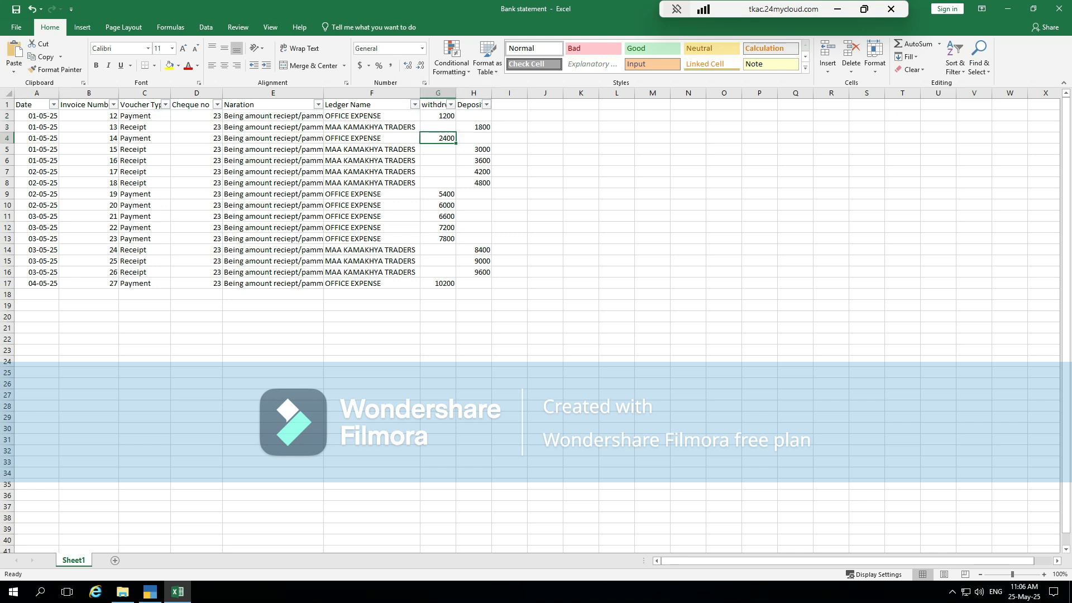
{"action": "left_click", "coordinate": [473, 127]}
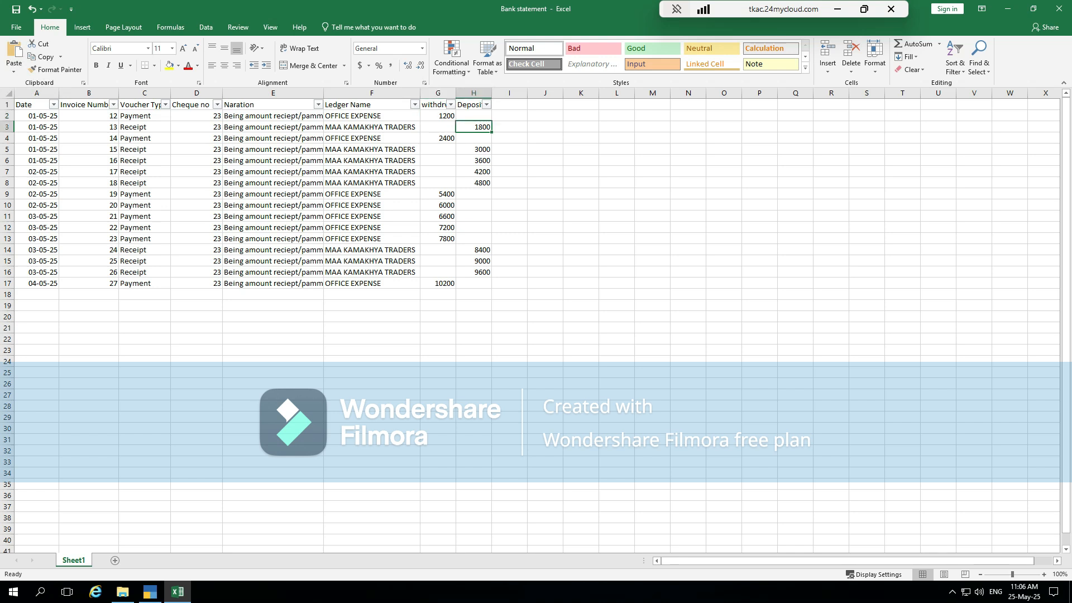
{"action": "left_click", "coordinate": [372, 183]}
{"action": "left_click", "coordinate": [197, 305]}
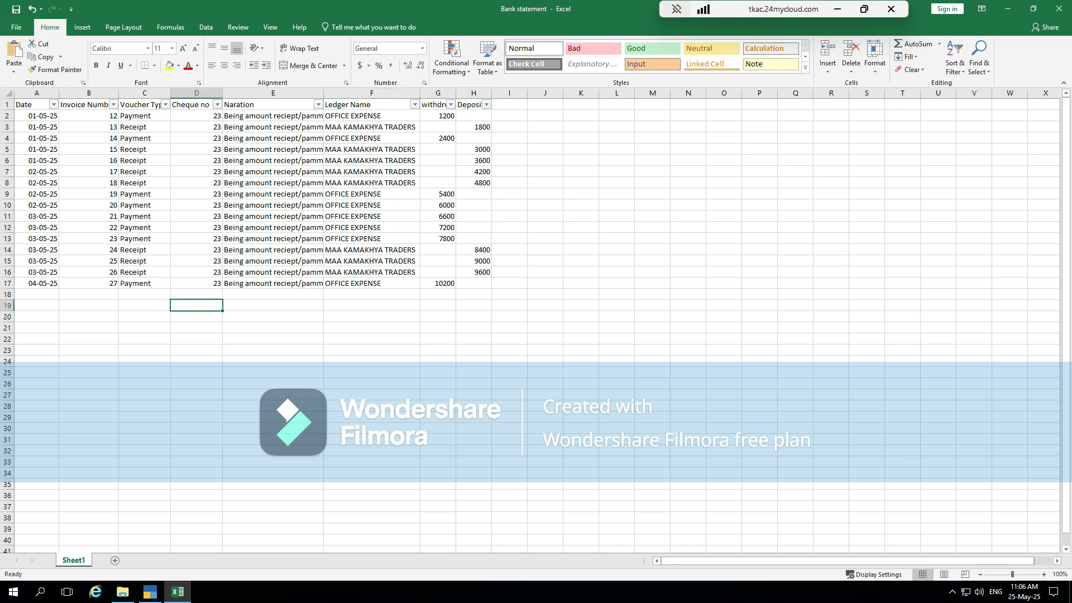
{"action": "left_click", "coordinate": [273, 328]}
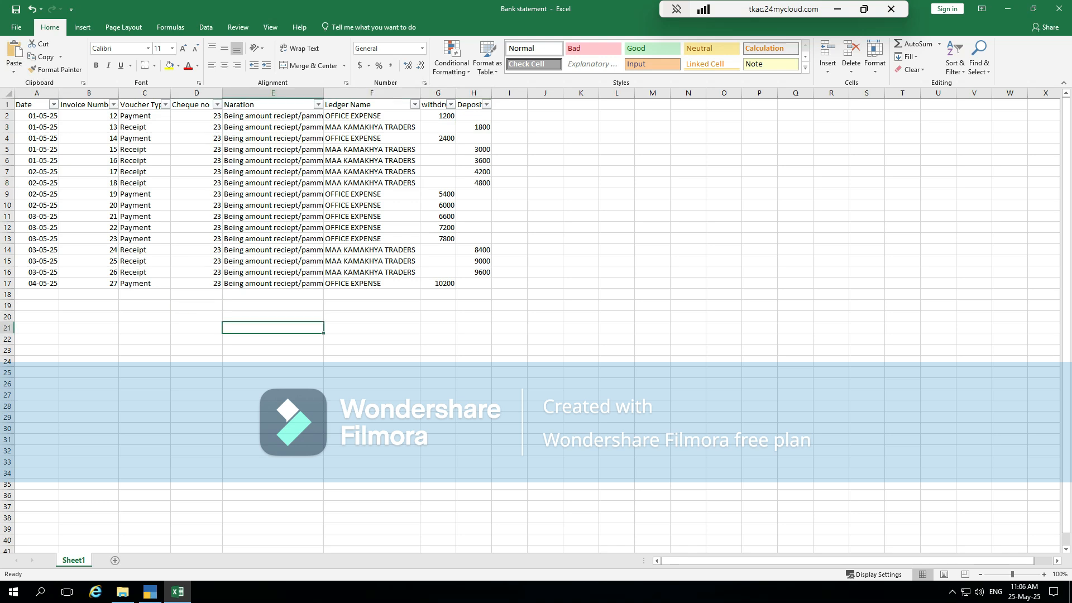
{"action": "left_click", "coordinate": [474, 183]}
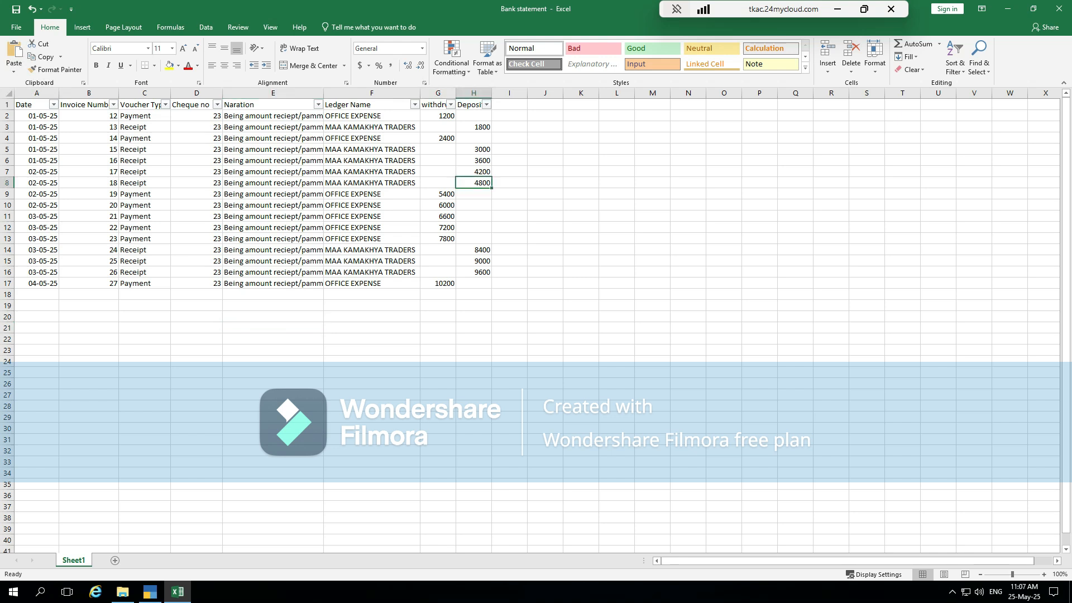
{"action": "left_click", "coordinate": [438, 361]}
{"action": "left_click", "coordinate": [273, 372]}
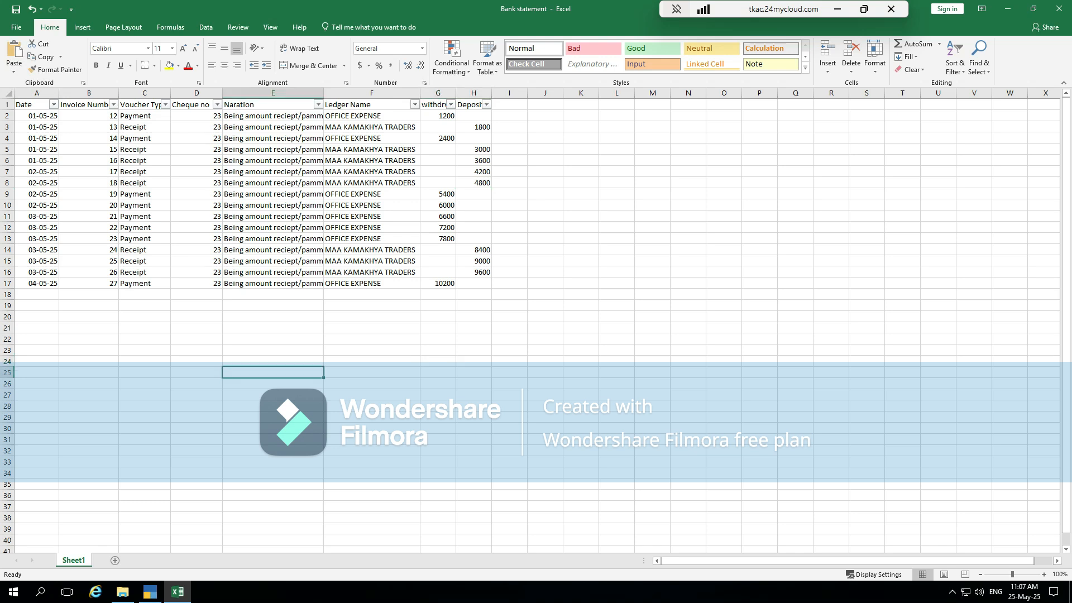
{"action": "left_click", "coordinate": [144, 305]}
{"action": "left_click", "coordinate": [144, 339]}
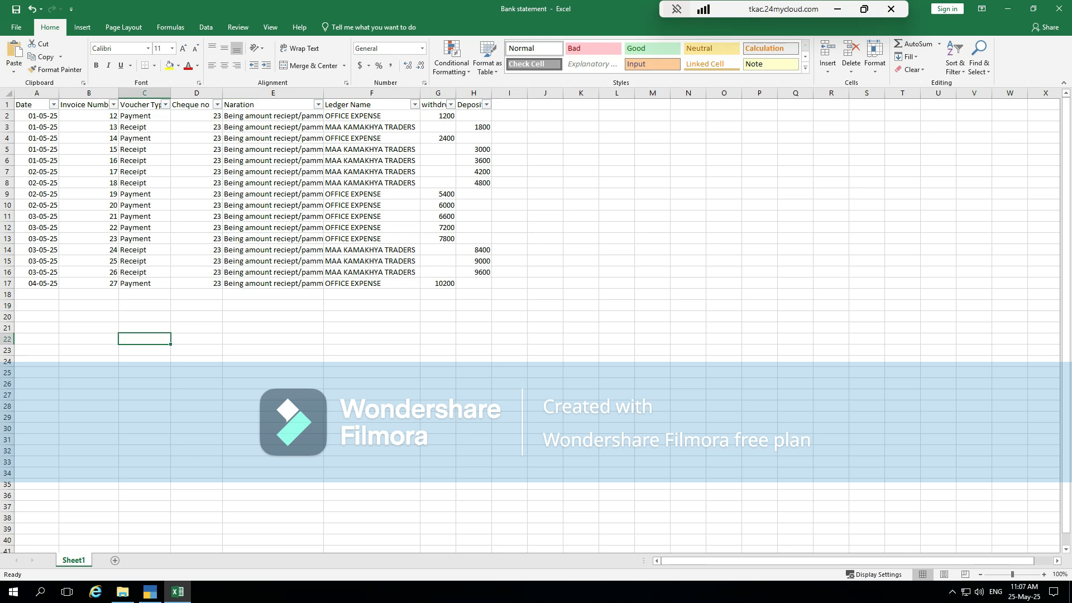
{"action": "left_click", "coordinate": [37, 116]}
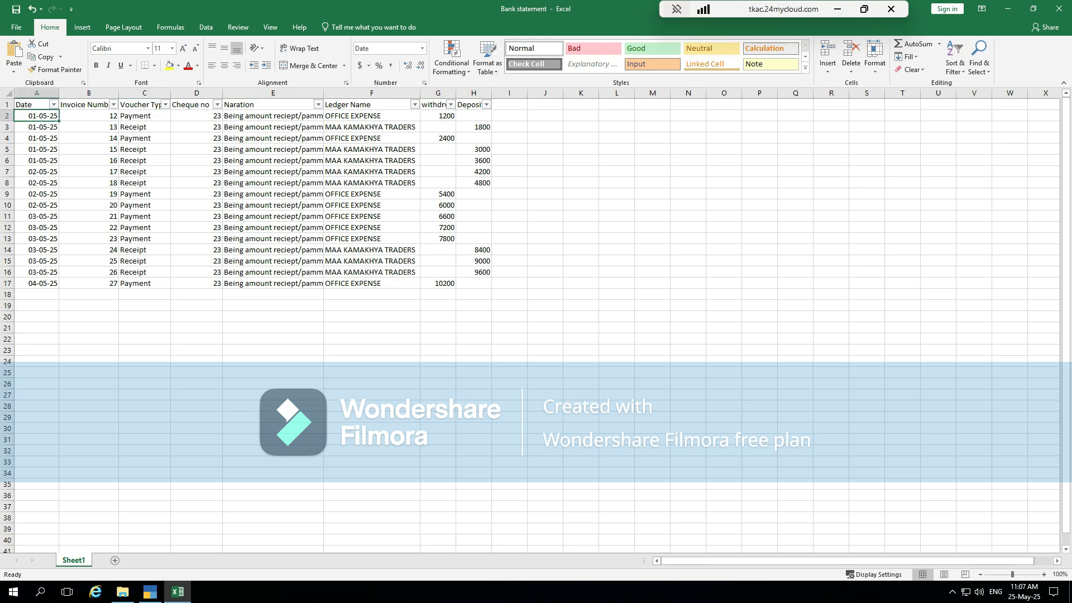
{"action": "left_click", "coordinate": [37, 339]}
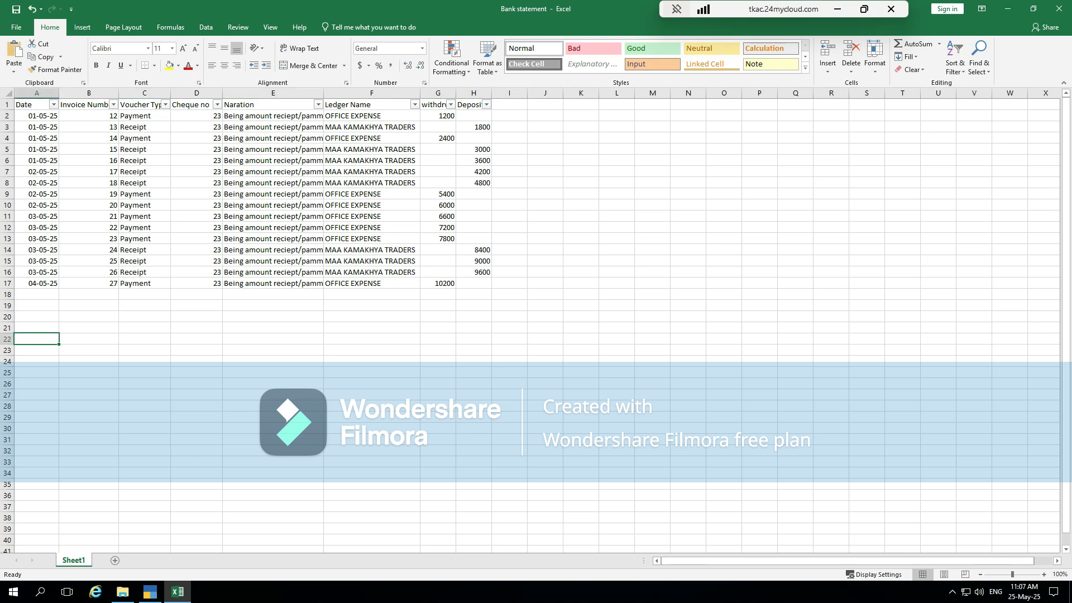
{"action": "left_click", "coordinate": [150, 591]}
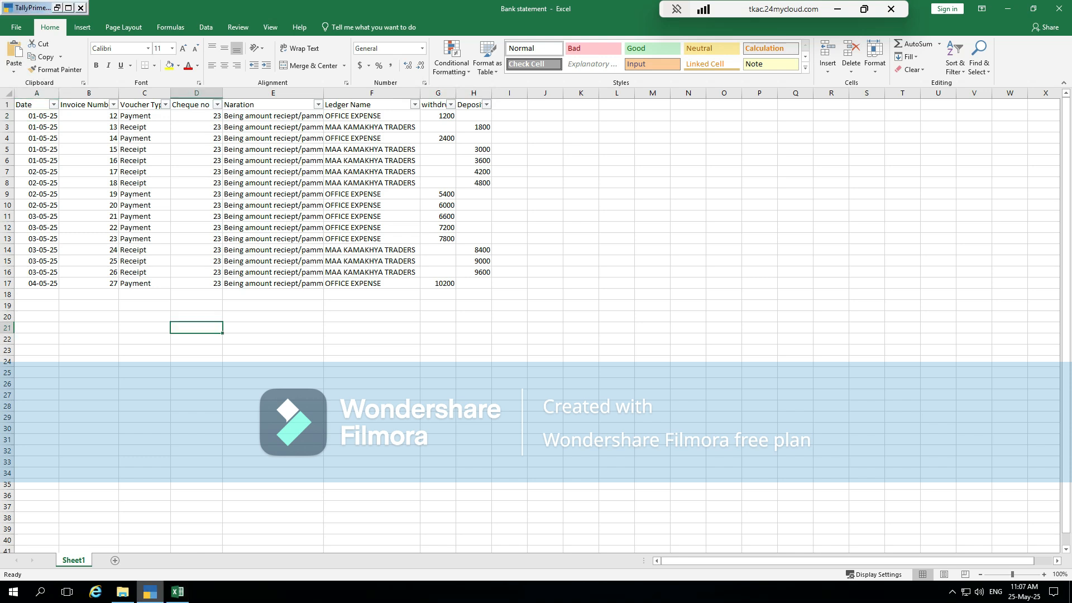
{"action": "left_click", "coordinate": [178, 591]}
{"action": "left_click", "coordinate": [196, 328]}
{"action": "left_click", "coordinate": [273, 473]}
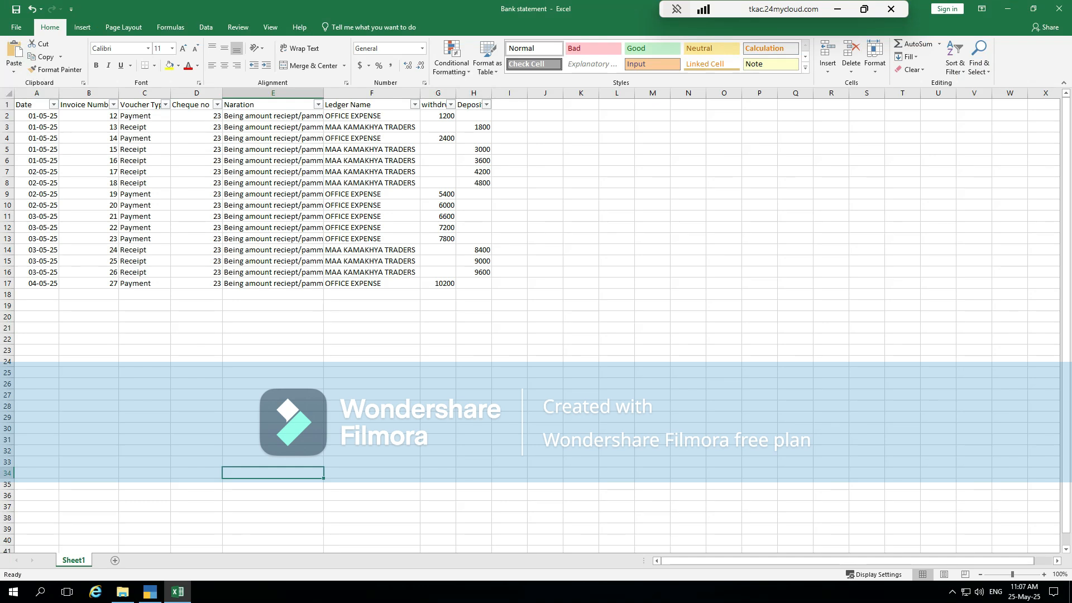
Switch to File Explorer, select the full path of the folder holding the Bank statement file, and switch to TallyPrime
{"action": "key", "text": "alt+Tab"}
{"action": "key", "text": "Tab"}
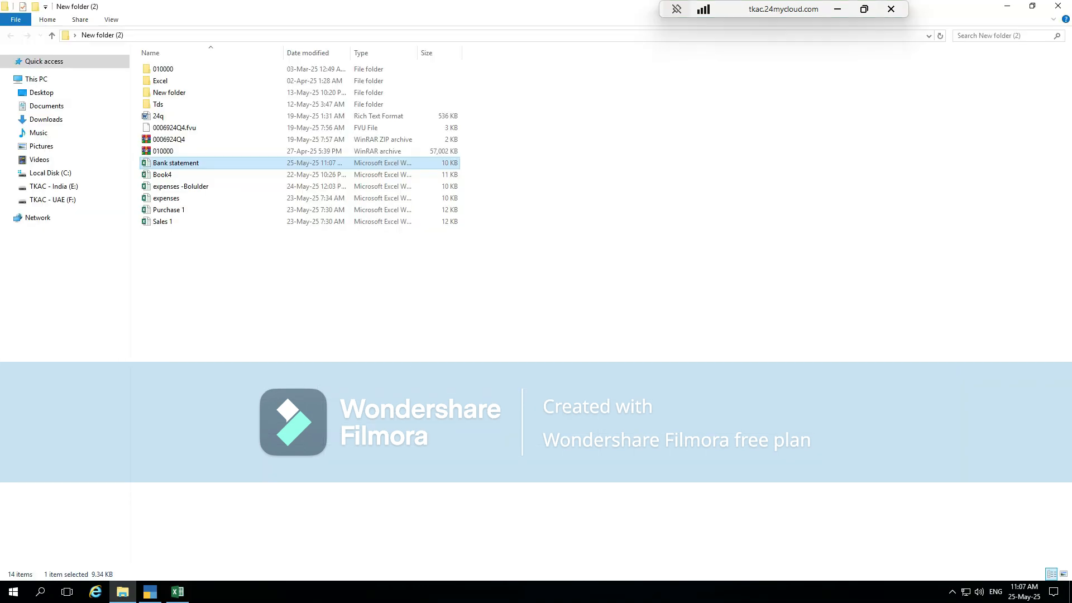
{"action": "left_click", "coordinate": [385, 290]}
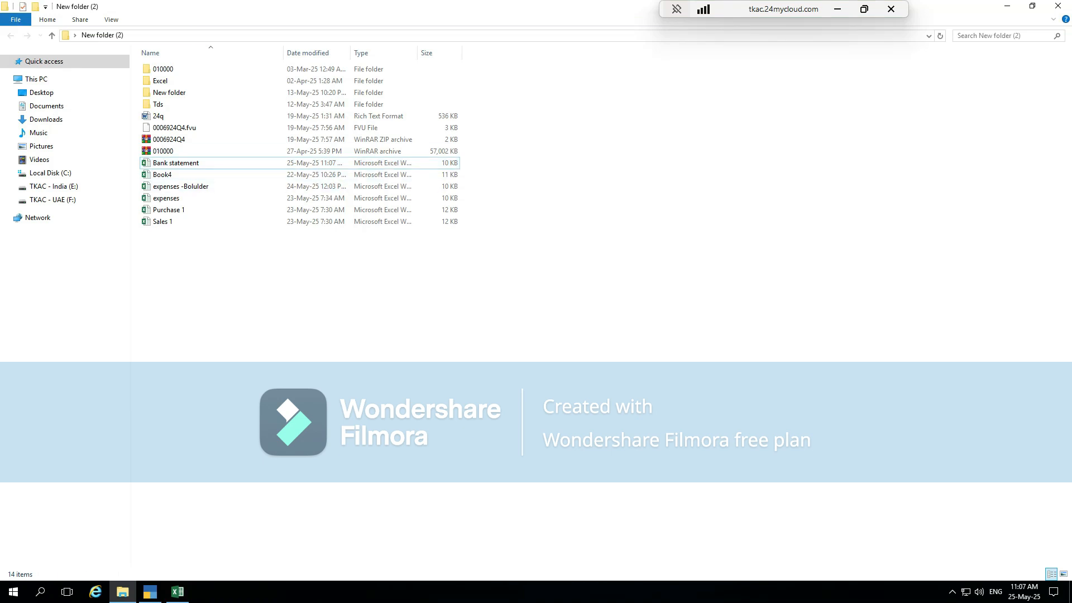
{"action": "key", "text": "alt+d"}
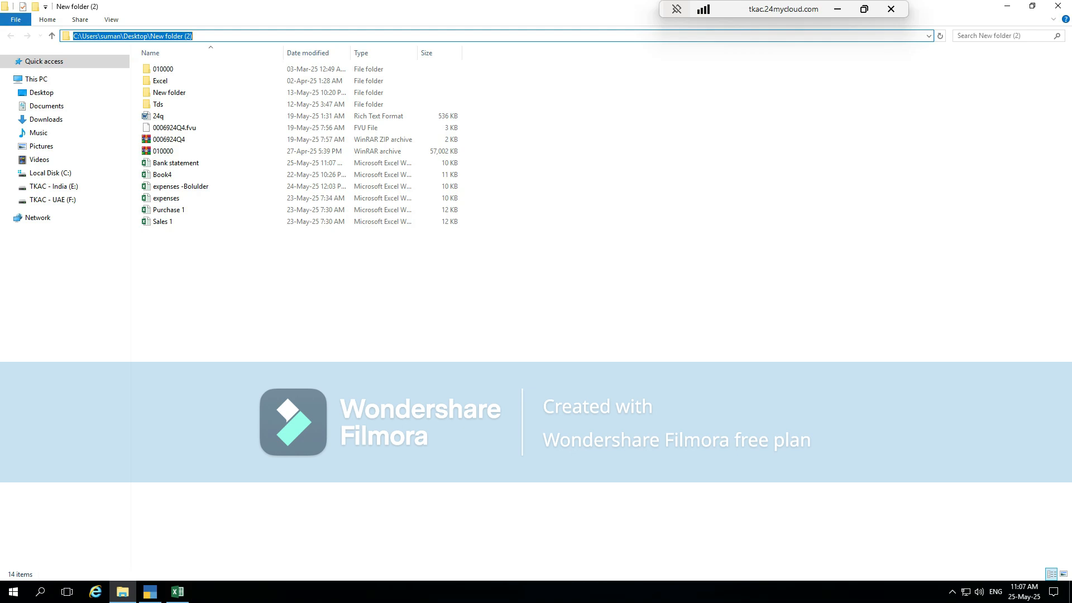
{"action": "key", "text": "alt+Tab"}
{"action": "key", "text": "alt+Tab"}
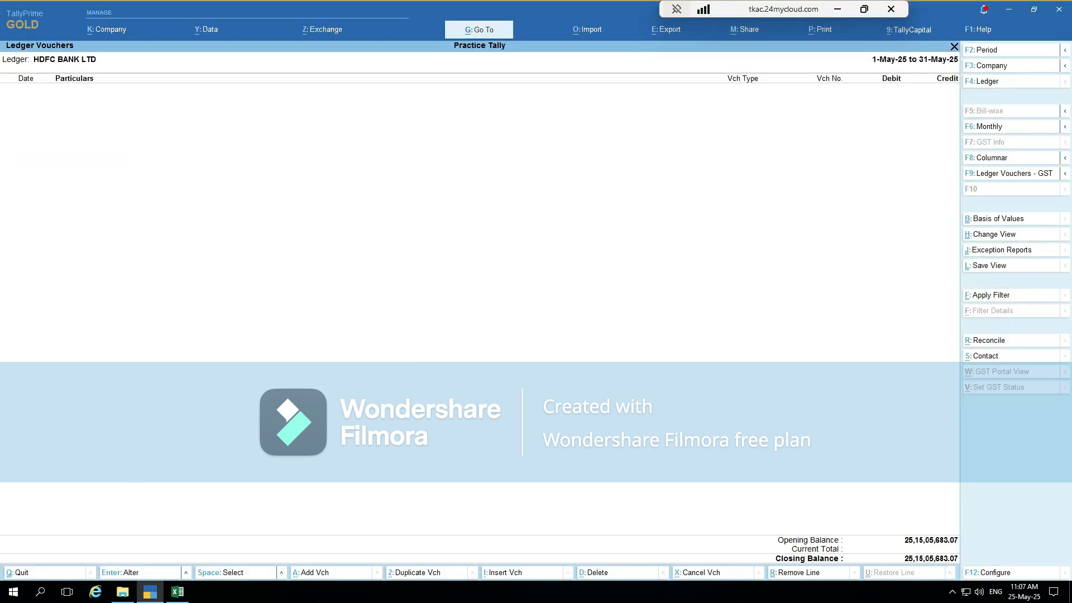
Close the HDFC BANK LTD ledger voucher report and return to the Gateway of Tally
{"action": "key", "text": "Escape"}
{"action": "key", "text": "Escape"}
{"action": "key", "text": "Escape"}
{"action": "key", "text": "Escape"}
{"action": "key", "text": "Escape"}
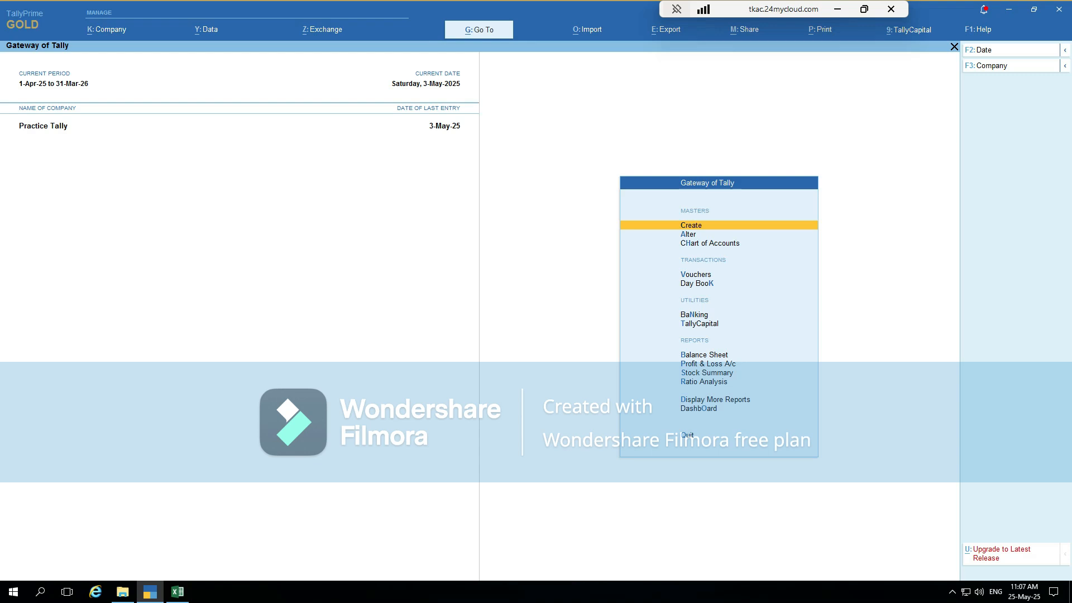
Start creating a new Excel mapping template for importing transactions
{"action": "key", "text": "alt+o"}
{"action": "key", "text": "Down"}
{"action": "key", "text": "Down"}
{"action": "key", "text": "Down"}
{"action": "key", "text": "Down"}
{"action": "key", "text": "Down"}
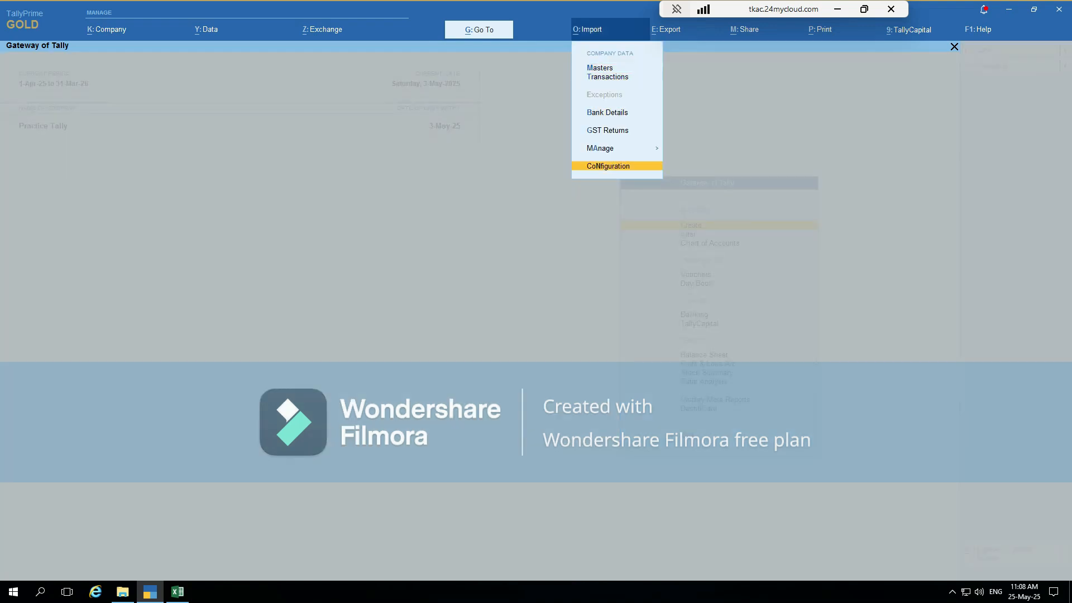
{"action": "key", "text": "Up"}
{"action": "key", "text": "Return"}
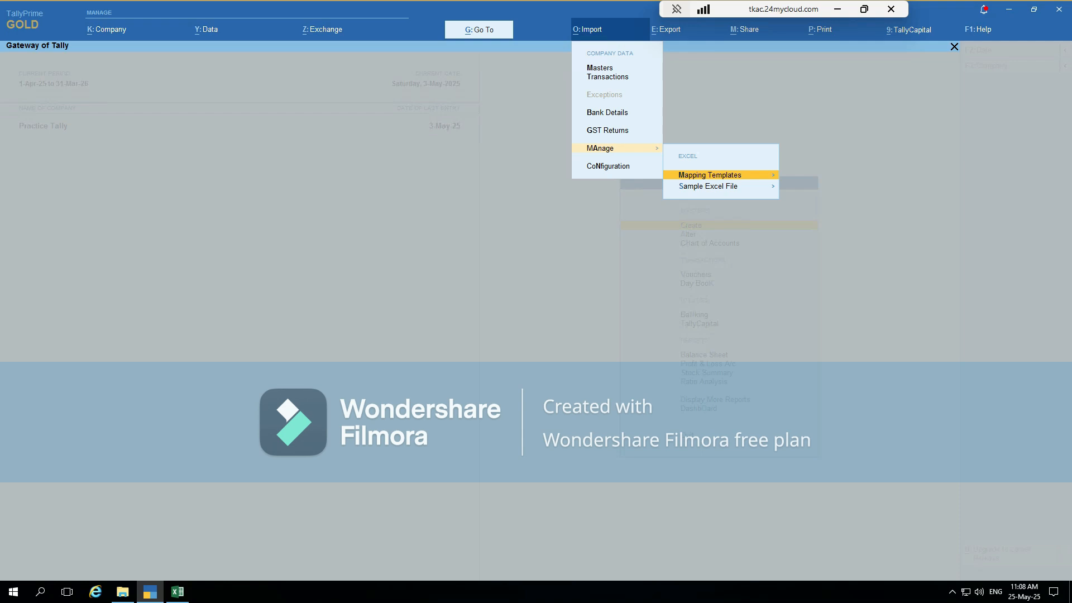
{"action": "key", "text": "Return"}
{"action": "key", "text": "Down"}
{"action": "key", "text": "Down"}
{"action": "key", "text": "Up"}
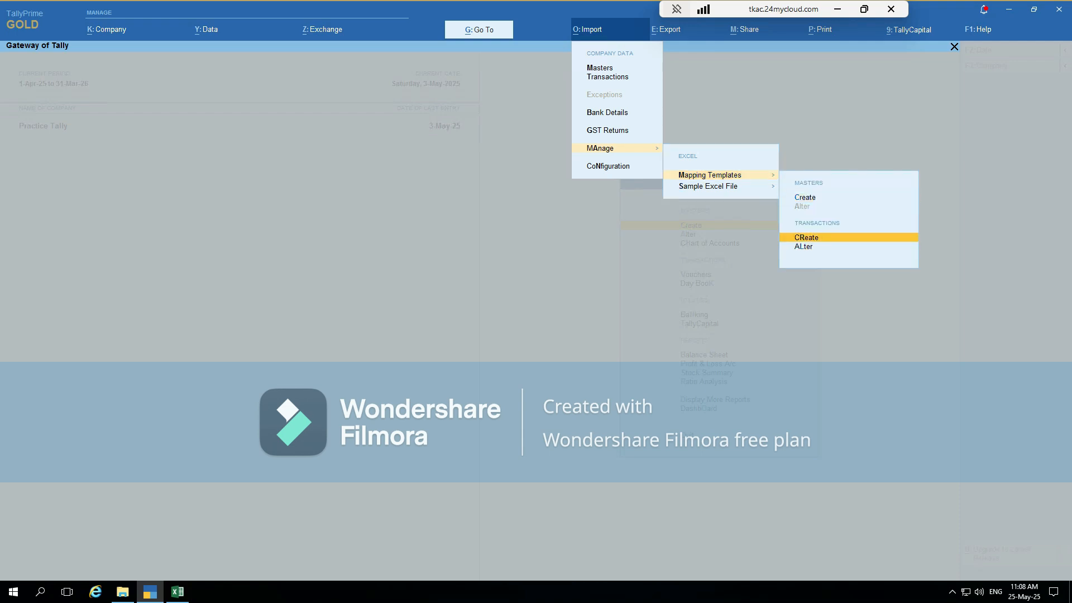
{"action": "key", "text": "Return"}
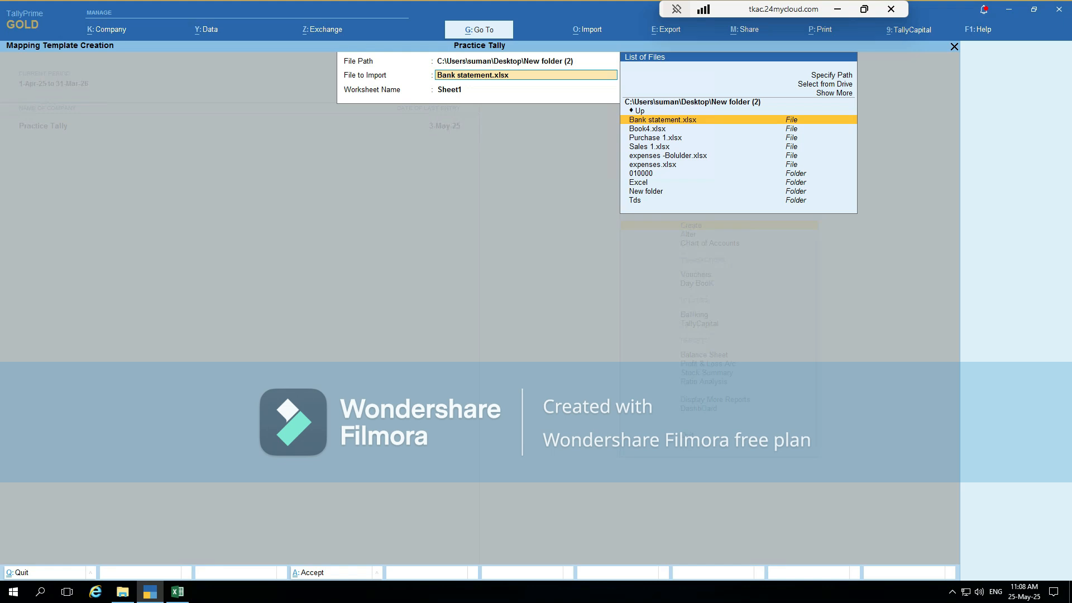
Choose Sheet1 of Bank statement.xlsx in New folder (2) as the source for the new mapping template
{"action": "key", "text": "Up"}
{"action": "key", "text": "Up"}
{"action": "key", "text": "Up"}
{"action": "key", "text": "Up"}
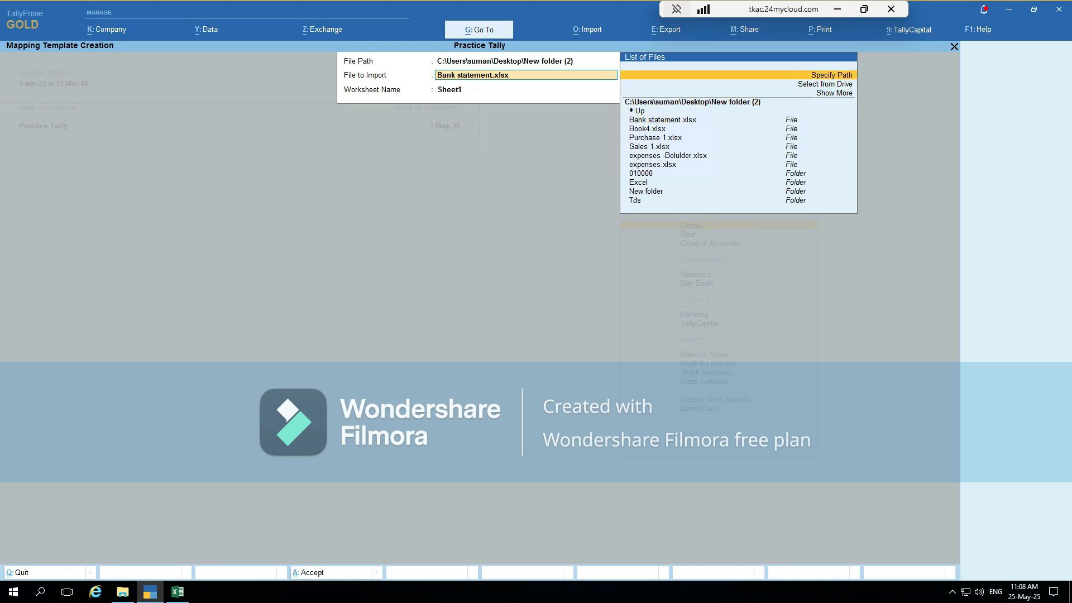
{"action": "key", "text": "Return"}
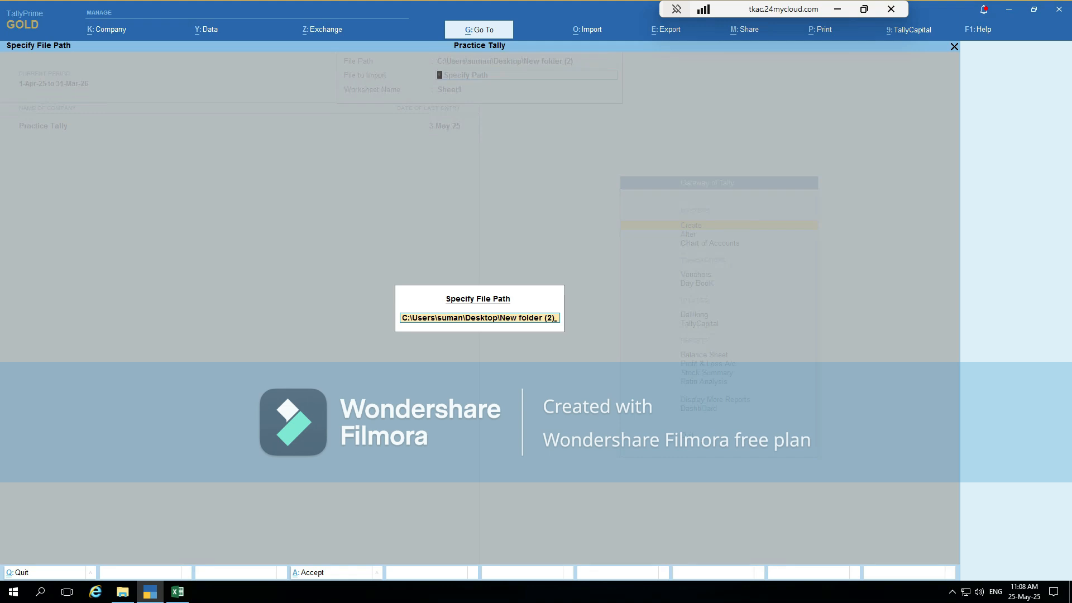
{"action": "key", "text": "Return"}
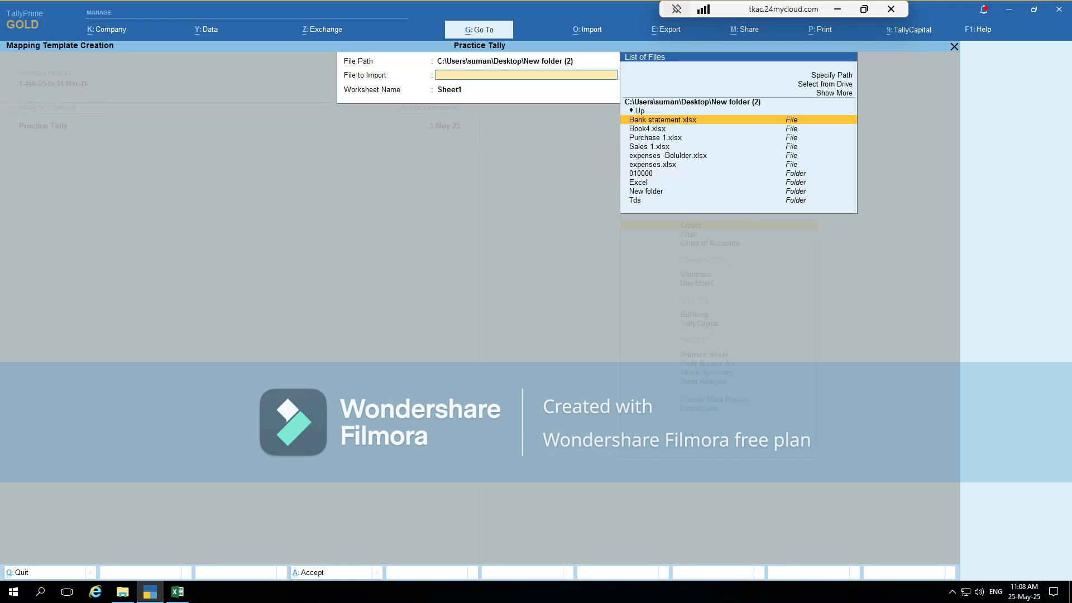
{"action": "key", "text": "Return"}
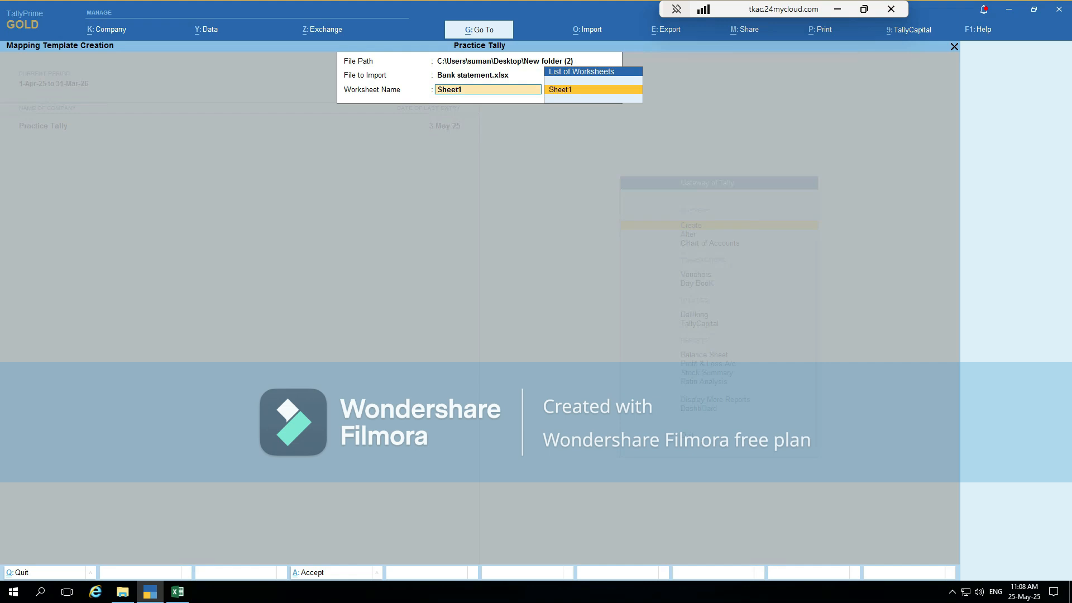
{"action": "key", "text": "alt+Tab"}
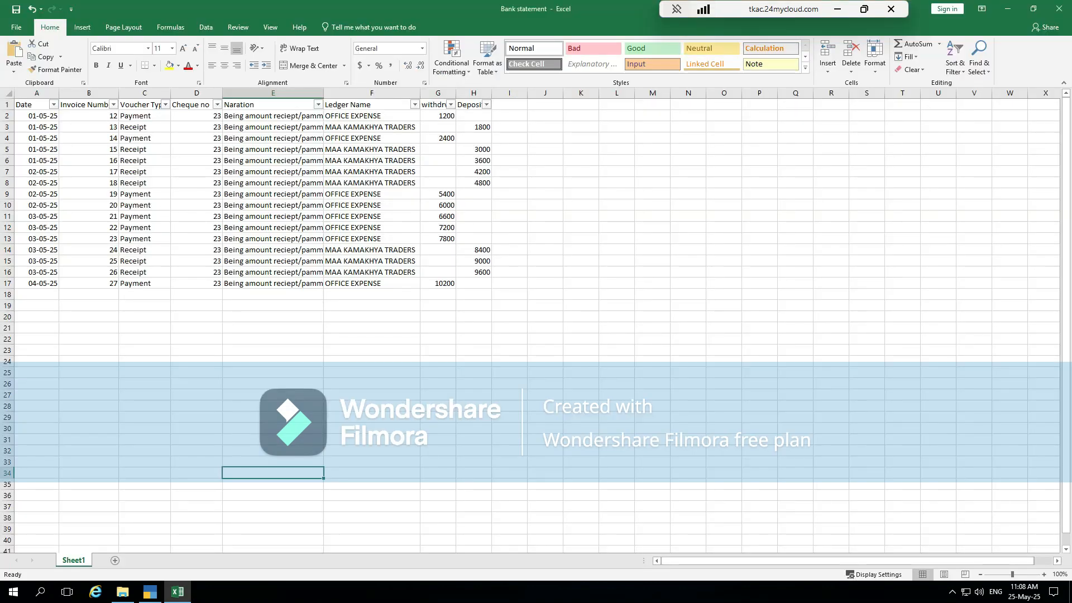
{"action": "key", "text": "alt+Tab"}
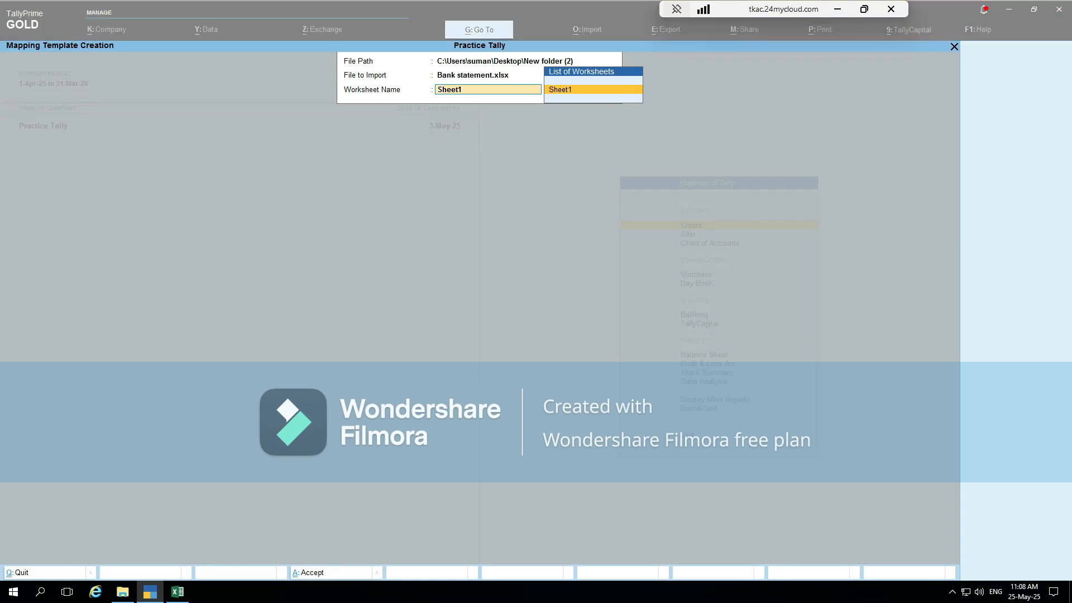
{"action": "key", "text": "alt+Tab"}
{"action": "key", "text": "alt+Tab"}
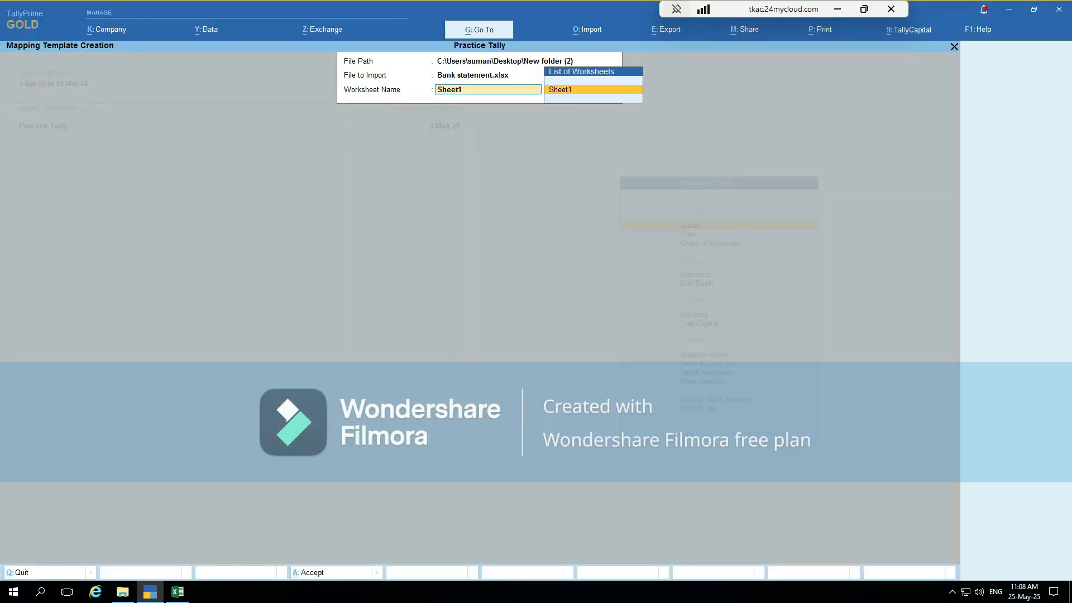
{"action": "key", "text": "Return"}
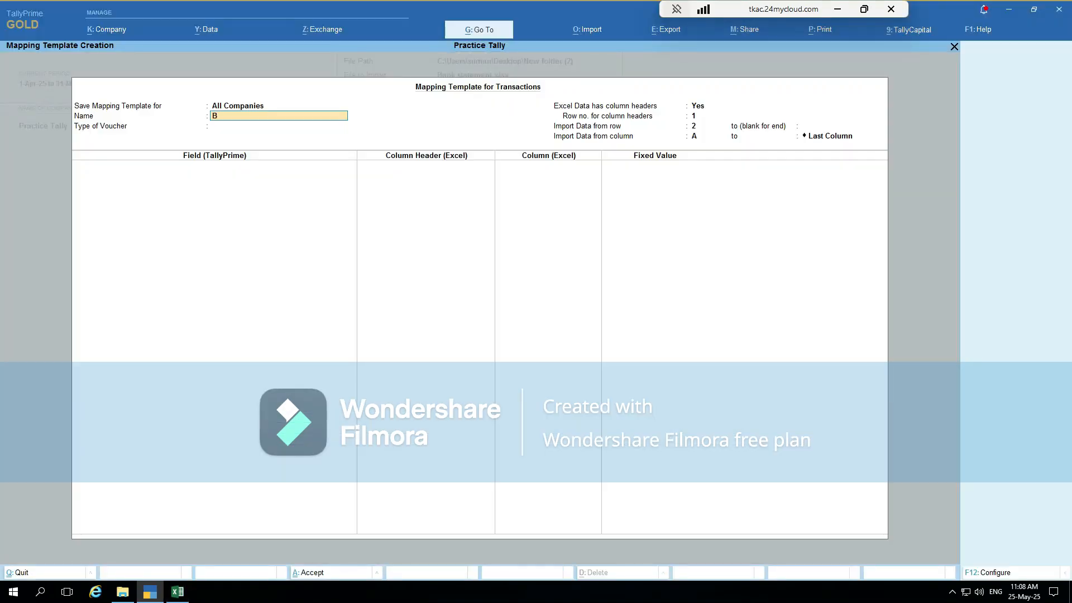
Name the new mapping template Bank Statemnt and set its type of voucher to Accounting Vouchers
{"action": "type", "text": "Bank Statem"}
{"action": "key", "text": "Return"}
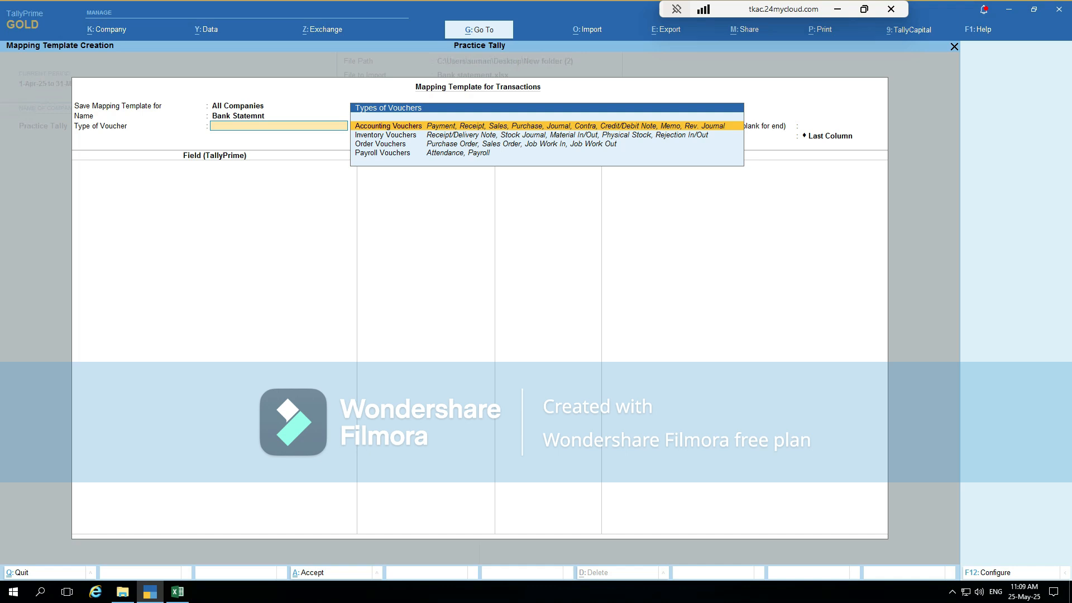
{"action": "key", "text": "Return"}
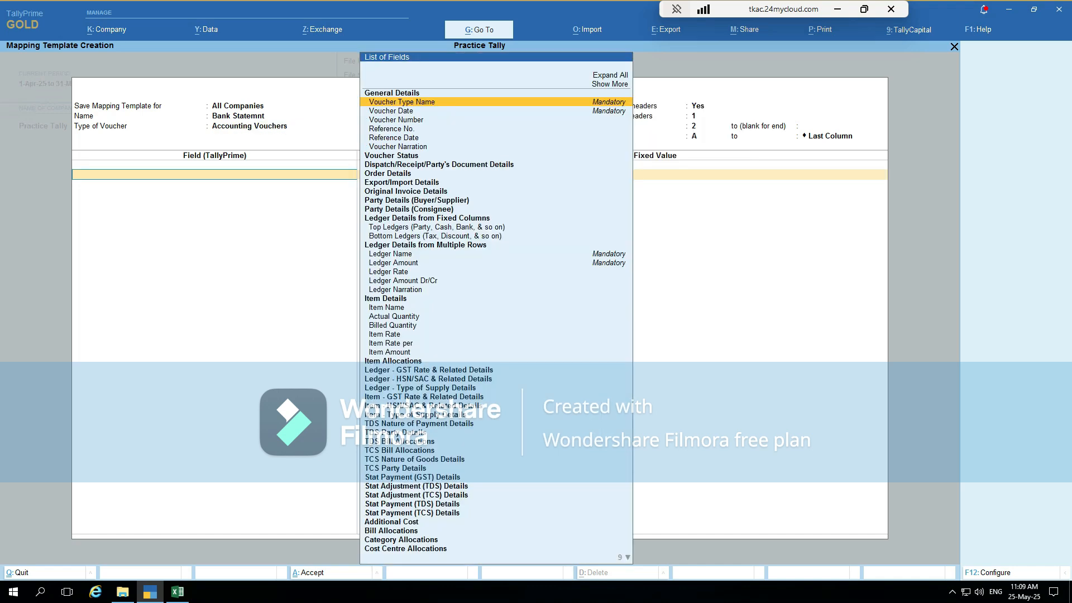
Discard the new mapping template and return to the Gateway of Tally
{"action": "key", "text": "Escape"}
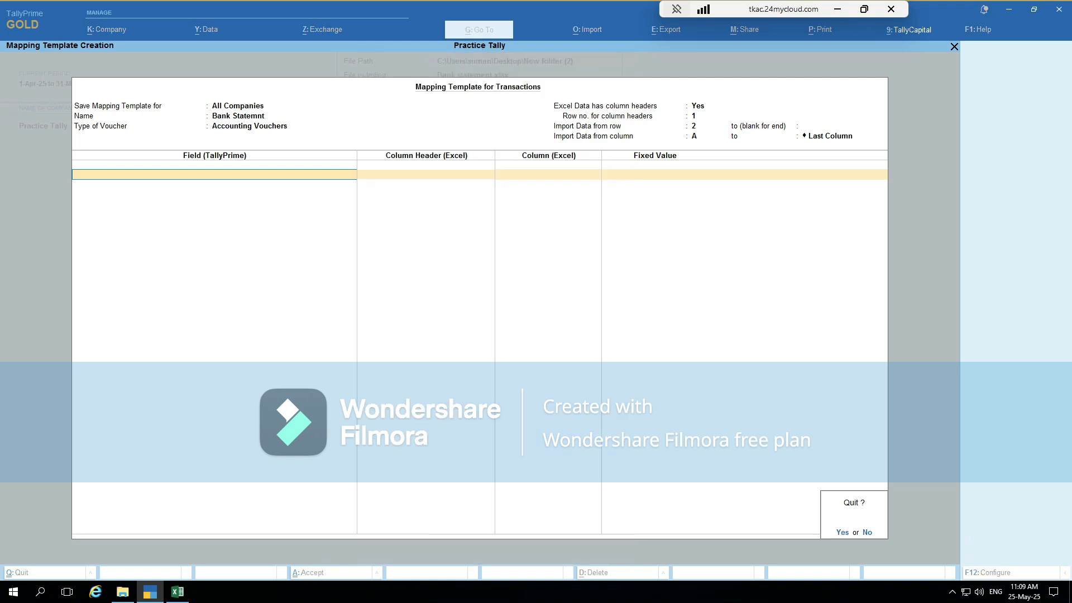
{"action": "key", "text": "Escape"}
{"action": "key", "text": "Escape"}
{"action": "key", "text": "Escape"}
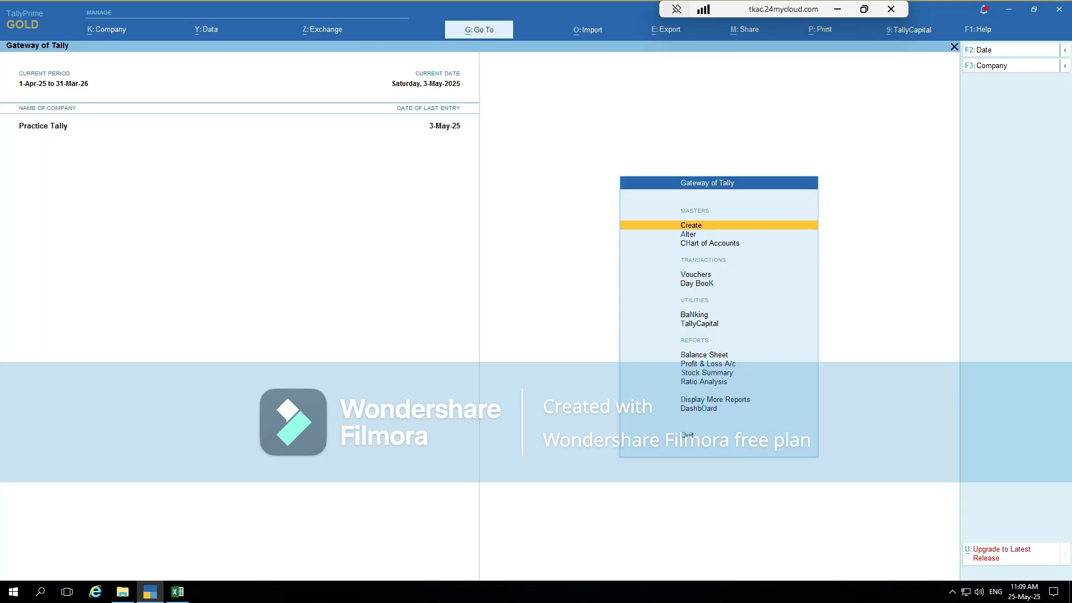
Open the alteration of existing Excel mapping templates for transactions
{"action": "key", "text": "alt+o"}
{"action": "key", "text": "Down"}
{"action": "key", "text": "Down"}
{"action": "key", "text": "Down"}
{"action": "key", "text": "Down"}
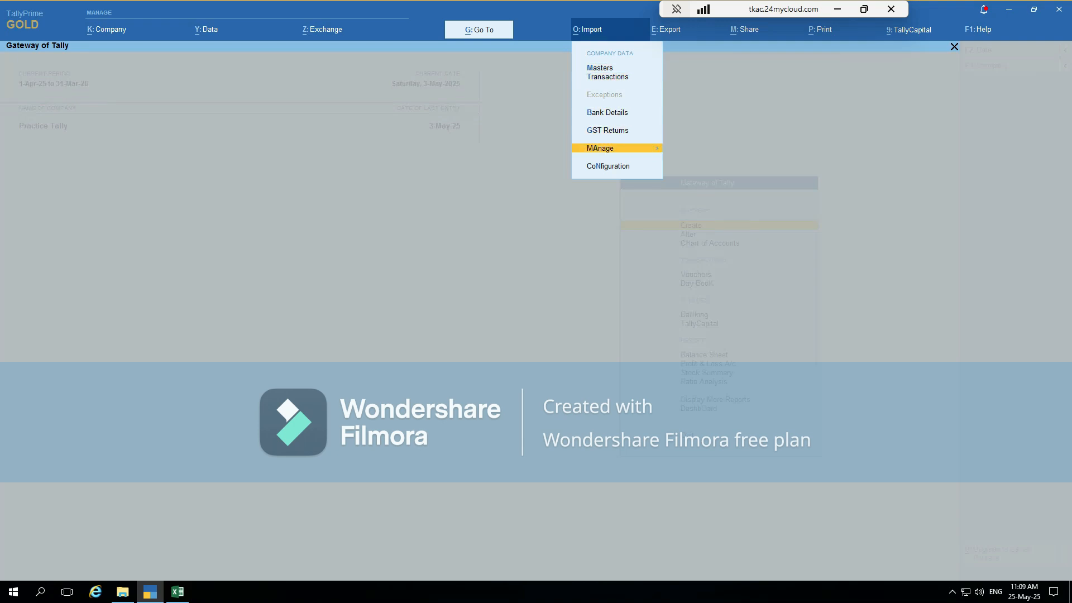
{"action": "key", "text": "Return"}
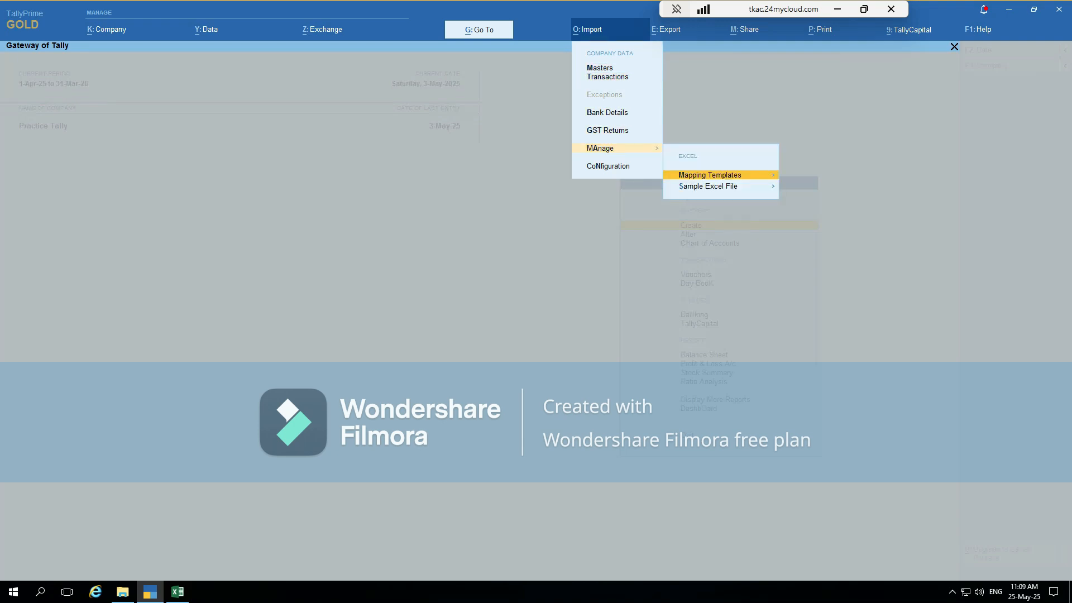
{"action": "key", "text": "Return"}
{"action": "key", "text": "Down"}
{"action": "key", "text": "Down"}
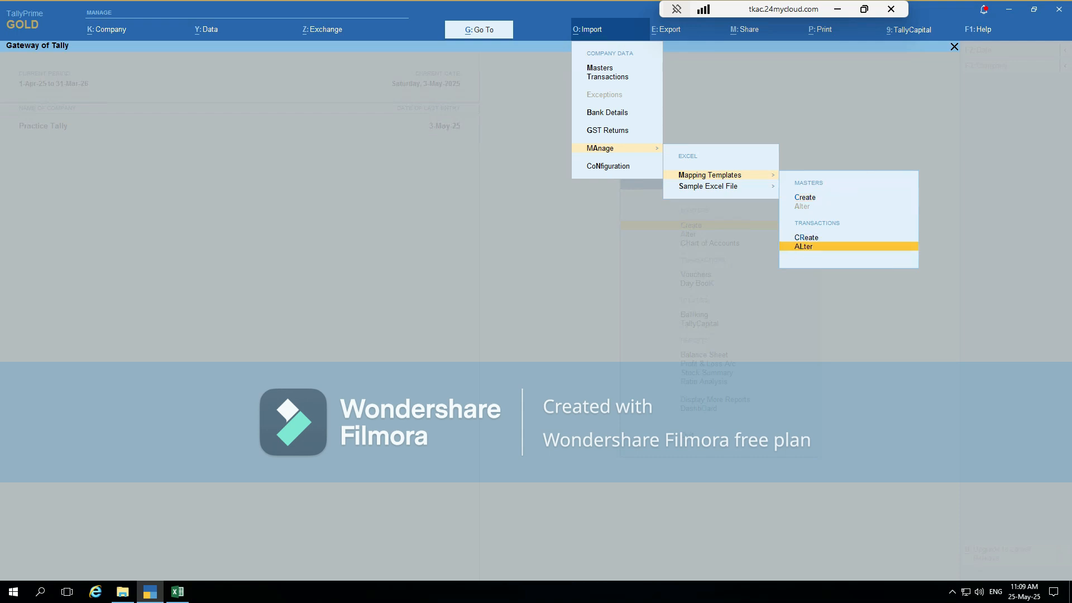
{"action": "key", "text": "Return"}
Open the Bank statement mapping template using Sheet1 of Bank statement.xlsx in New folder (2)
{"action": "key", "text": "Return"}
{"action": "key", "text": "Return"}
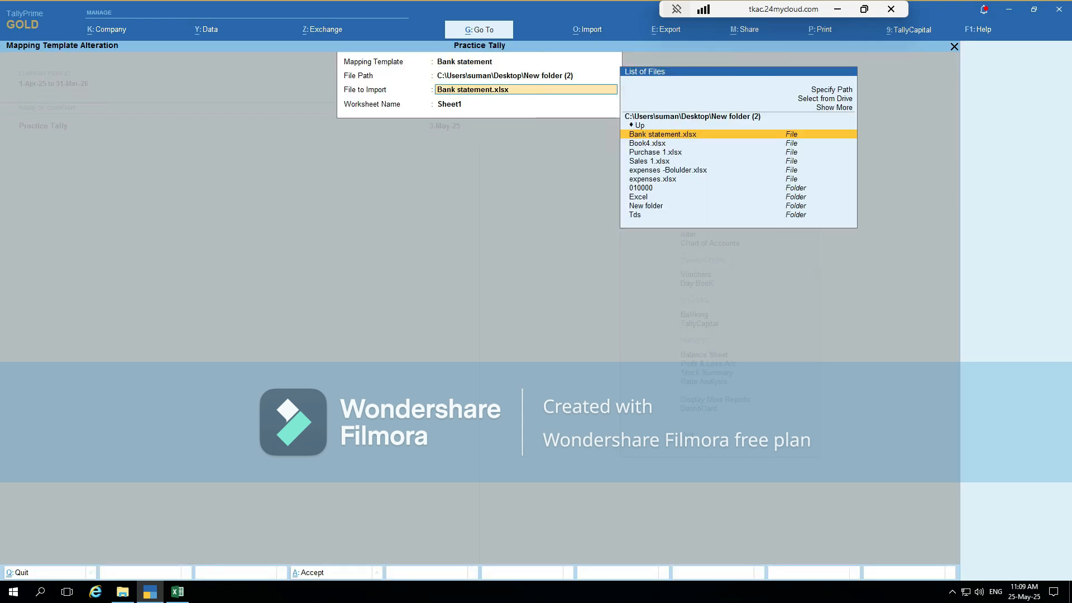
{"action": "key", "text": "Return"}
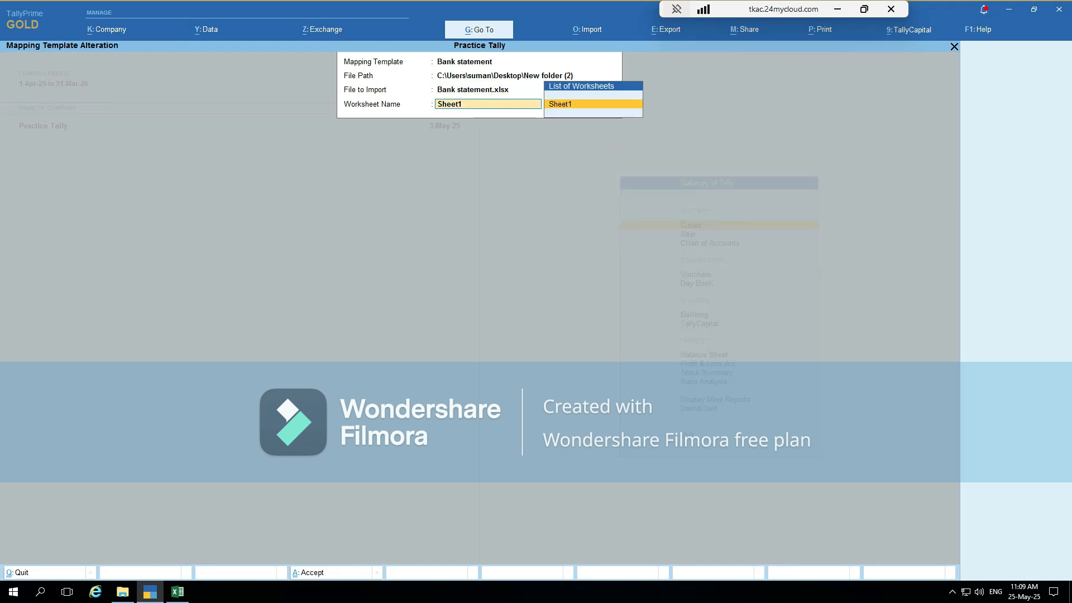
{"action": "key", "text": "Return"}
{"action": "key", "text": "Return"}
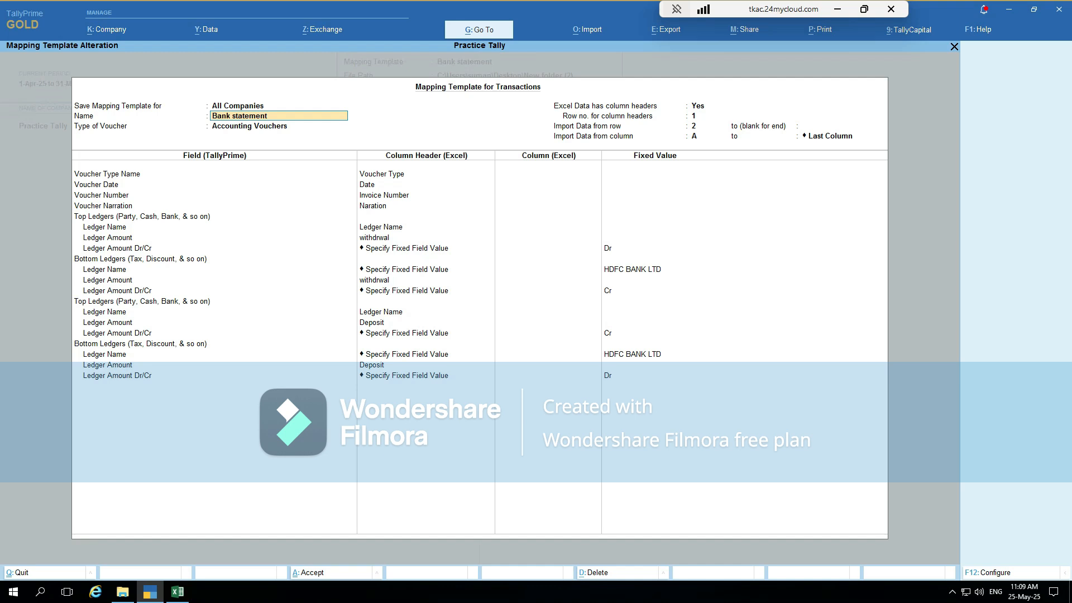
Check the template against the Excel bank statement and set its type of voucher to Accounting Vouchers
{"action": "key", "text": "Return"}
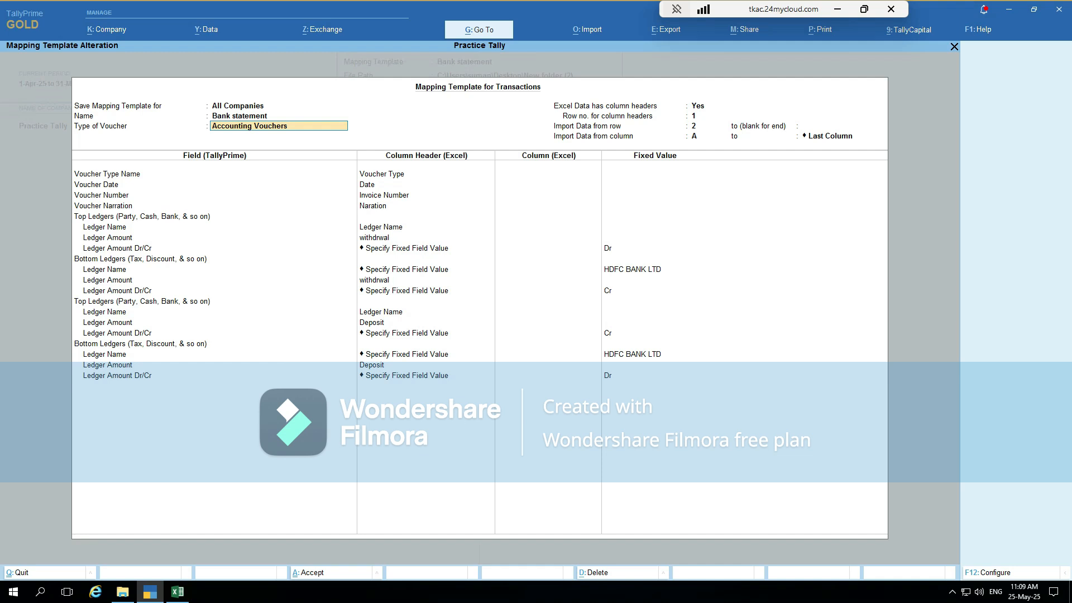
{"action": "key", "text": "alt+Tab"}
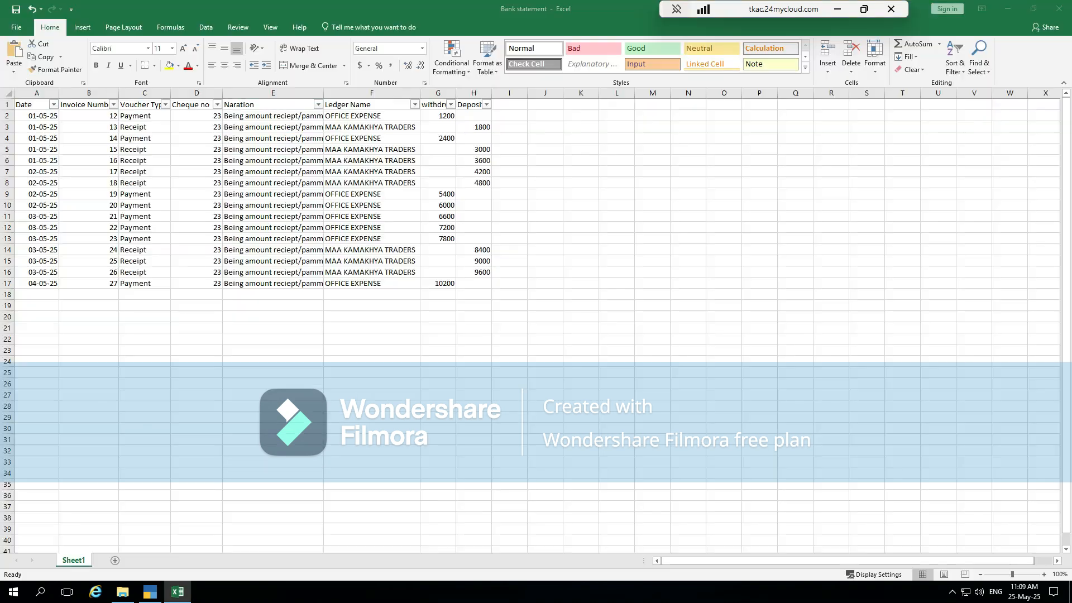
{"action": "key", "text": "alt+Tab"}
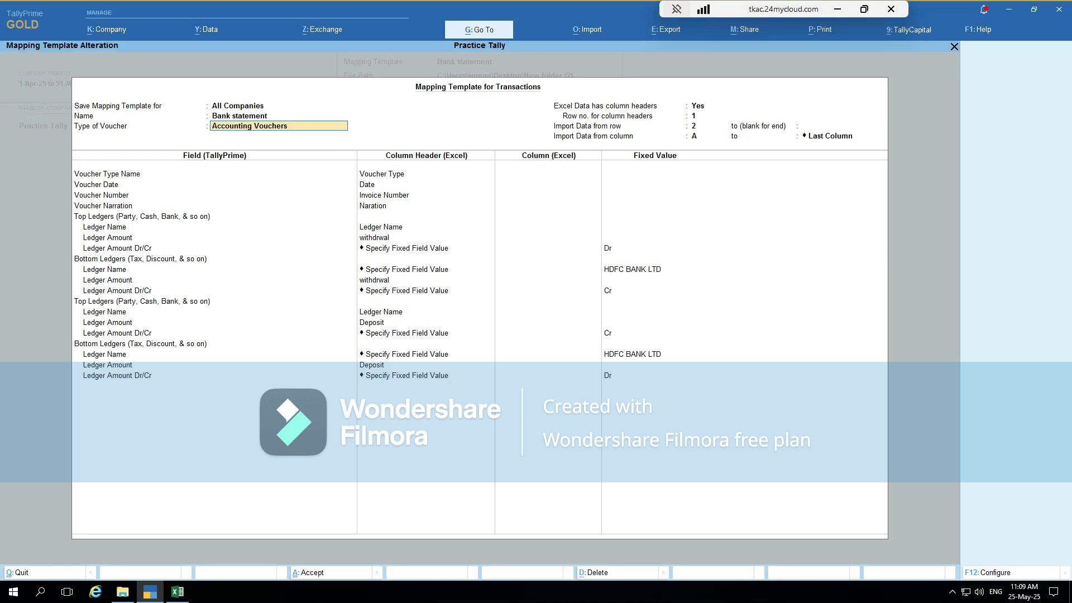
{"action": "left_click", "coordinate": [402, 185]}
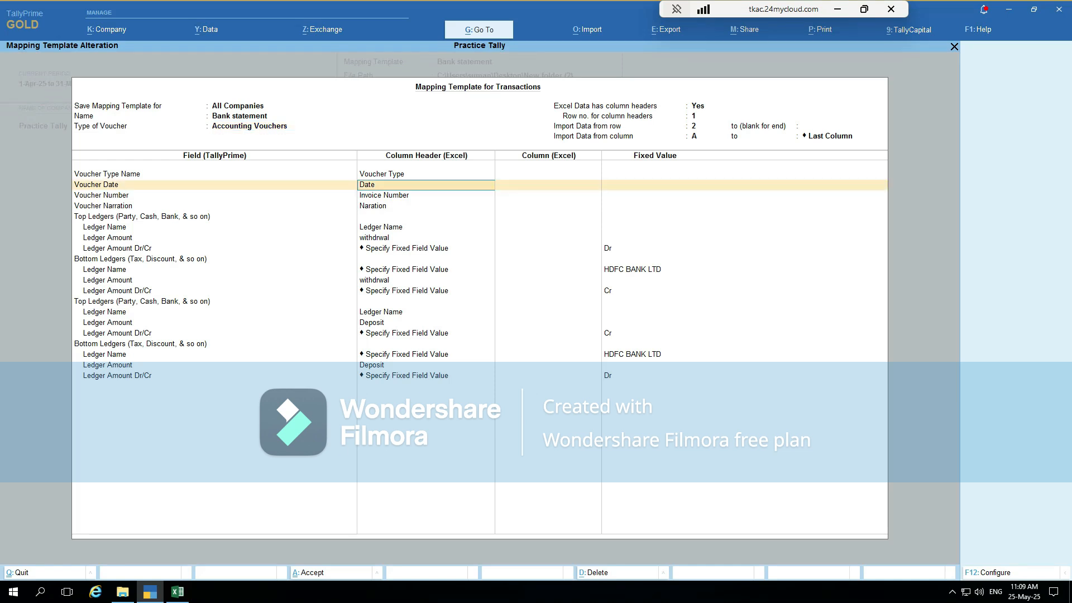
{"action": "left_click", "coordinate": [250, 126]}
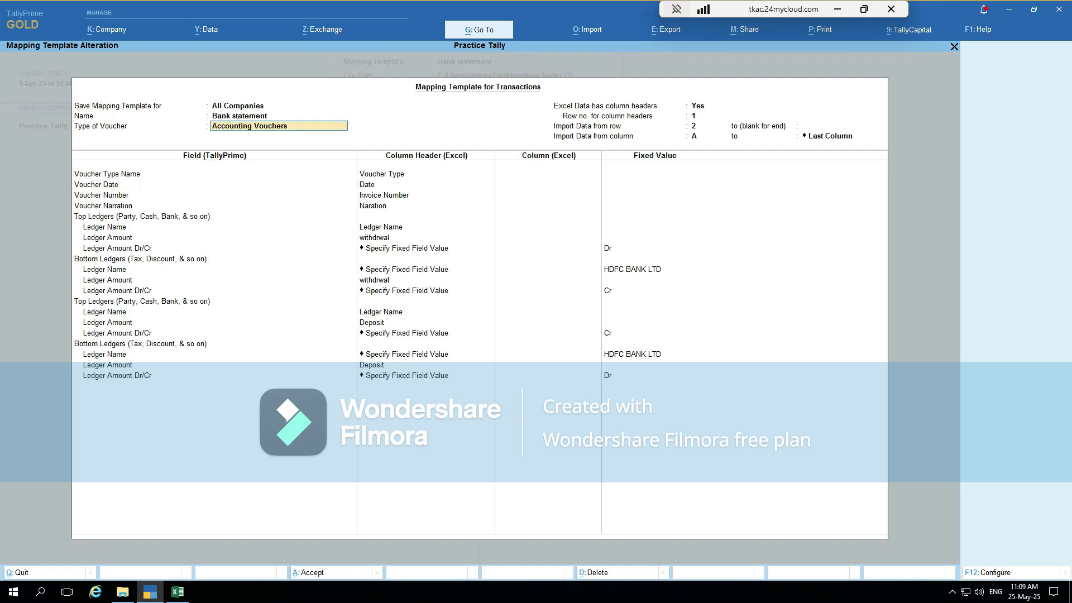
{"action": "type", "text": "Ac"}
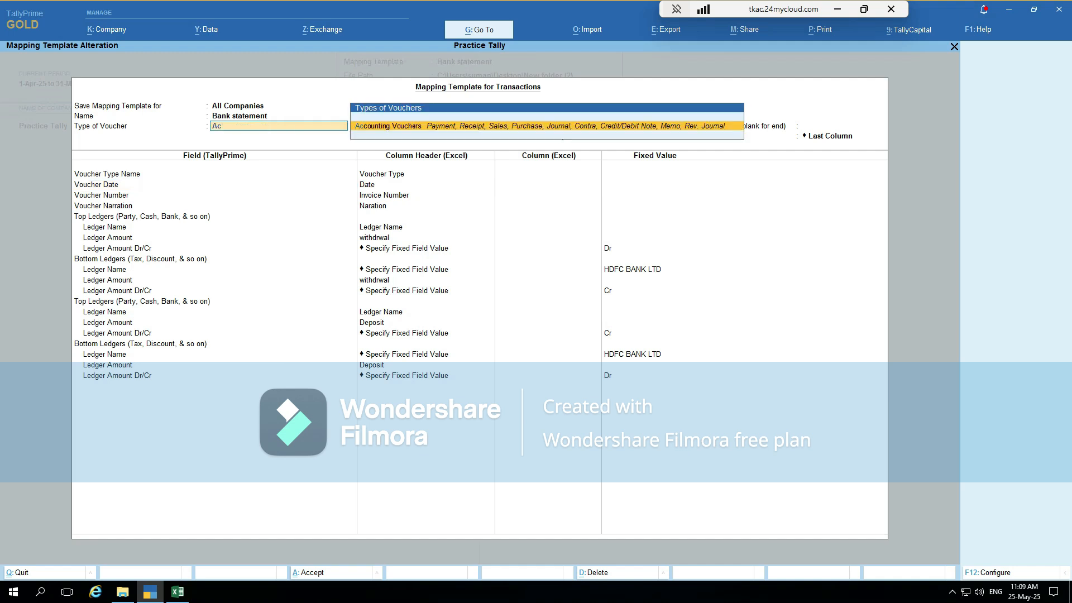
{"action": "key", "text": "Return"}
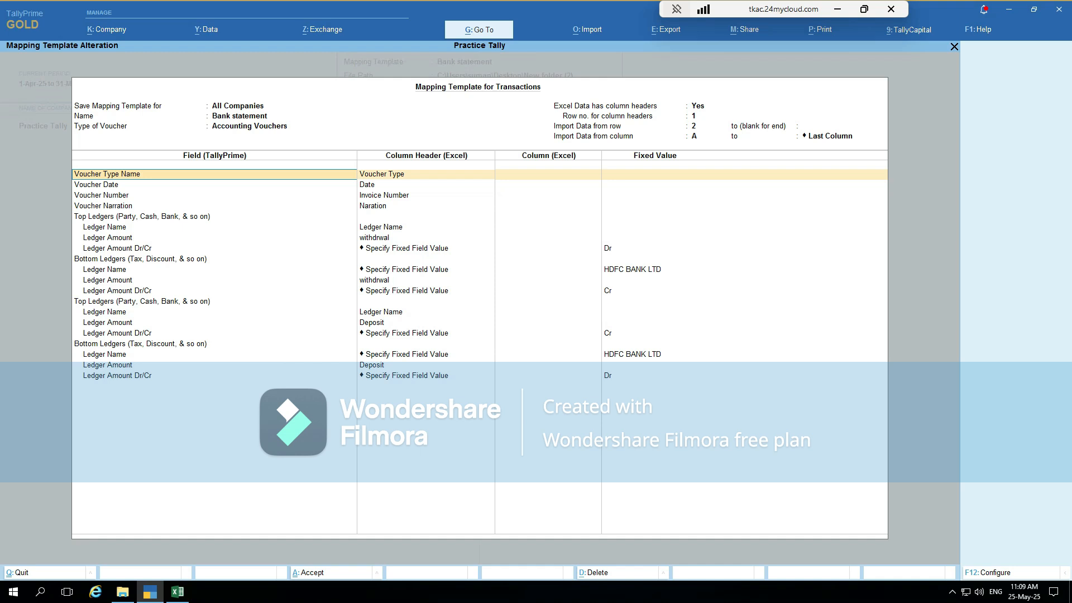
Set the template's first field to Voucher Type Name and switch to the Bank statement workbook in Excel
{"action": "type", "text": "Vou"}
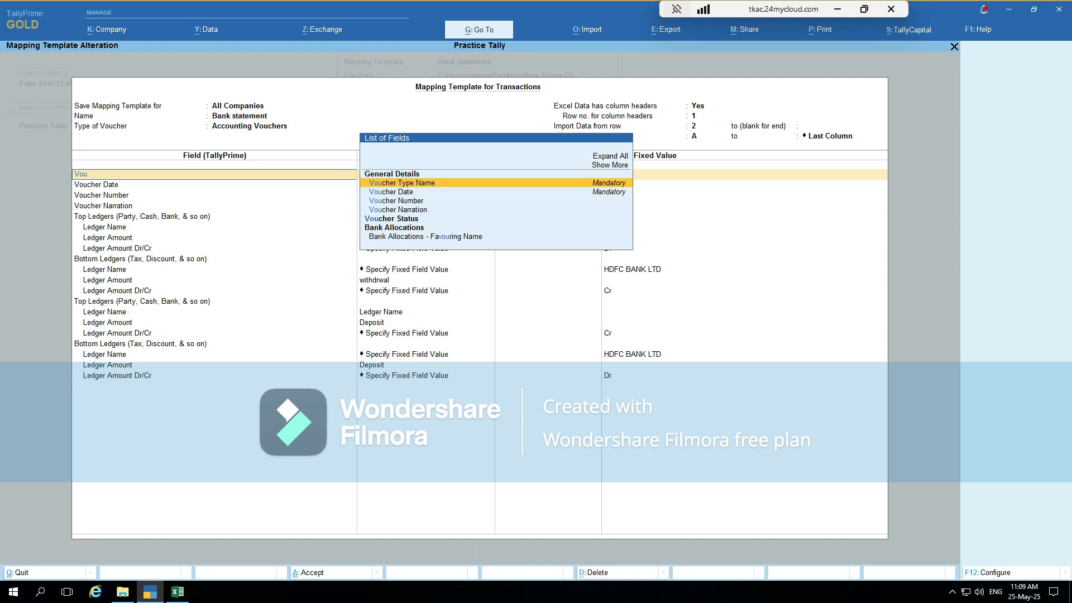
{"action": "key", "text": "BackSpace"}
{"action": "key", "text": "BackSpace"}
{"action": "key", "text": "BackSpace"}
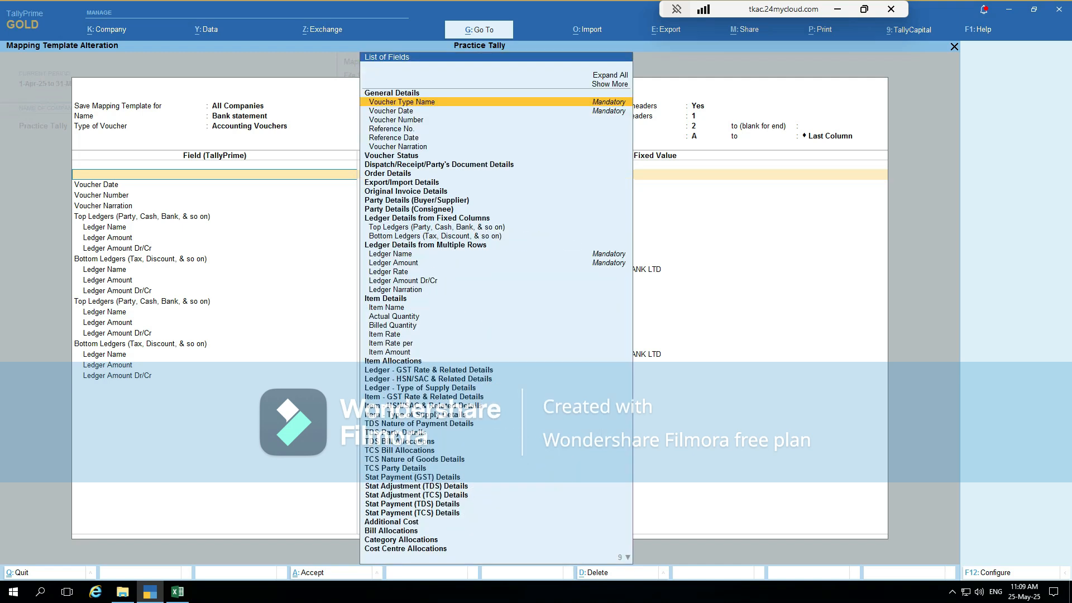
{"action": "type", "text": "Voucher"}
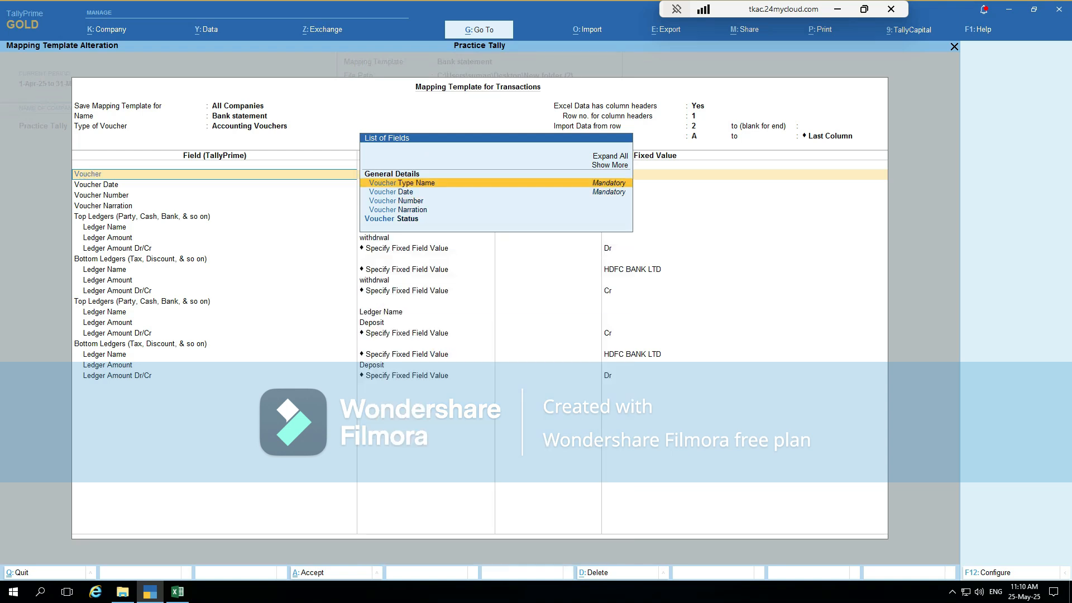
{"action": "key", "text": "Return"}
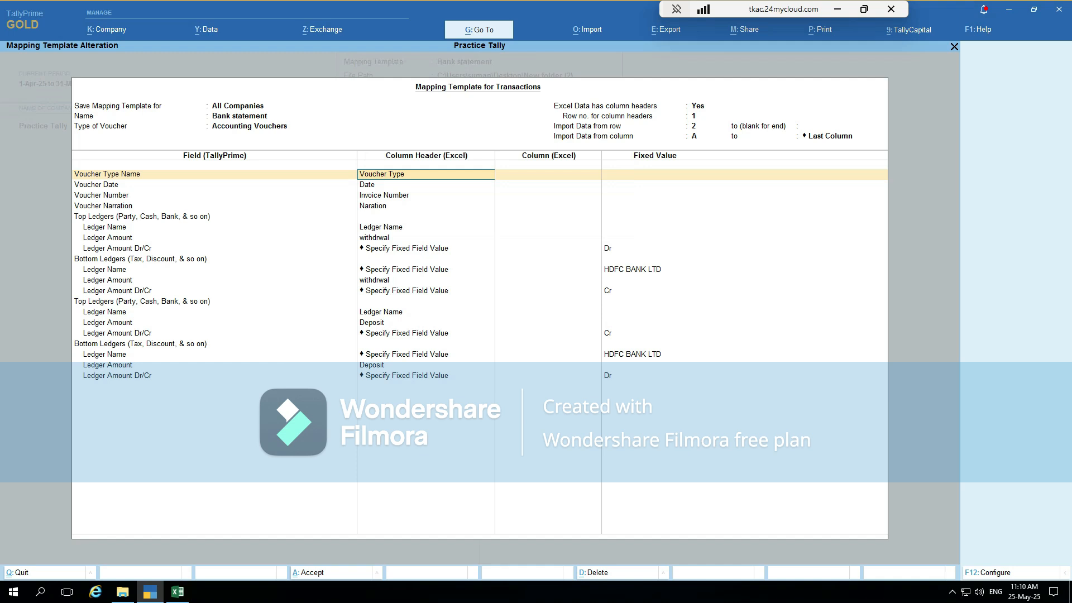
{"action": "key", "text": "alt+Tab"}
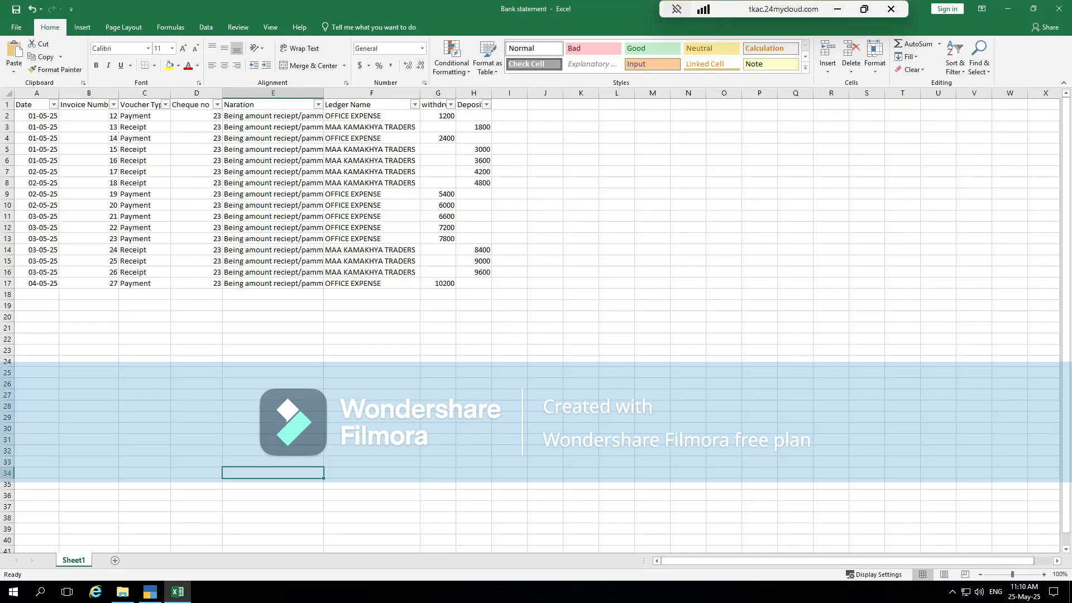
Check the Voucher Type column in the Excel bank statement and map TallyPrime's Voucher Type Name field to the Voucher Type header
{"action": "left_click", "coordinate": [140, 105]}
{"action": "left_click", "coordinate": [144, 139]}
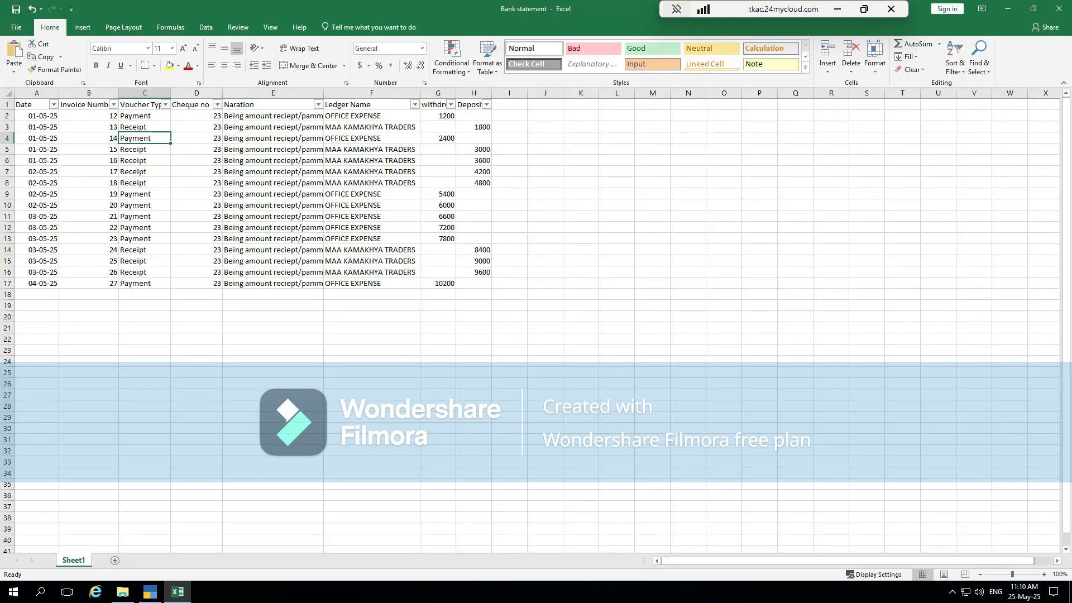
{"action": "left_click", "coordinate": [141, 105]}
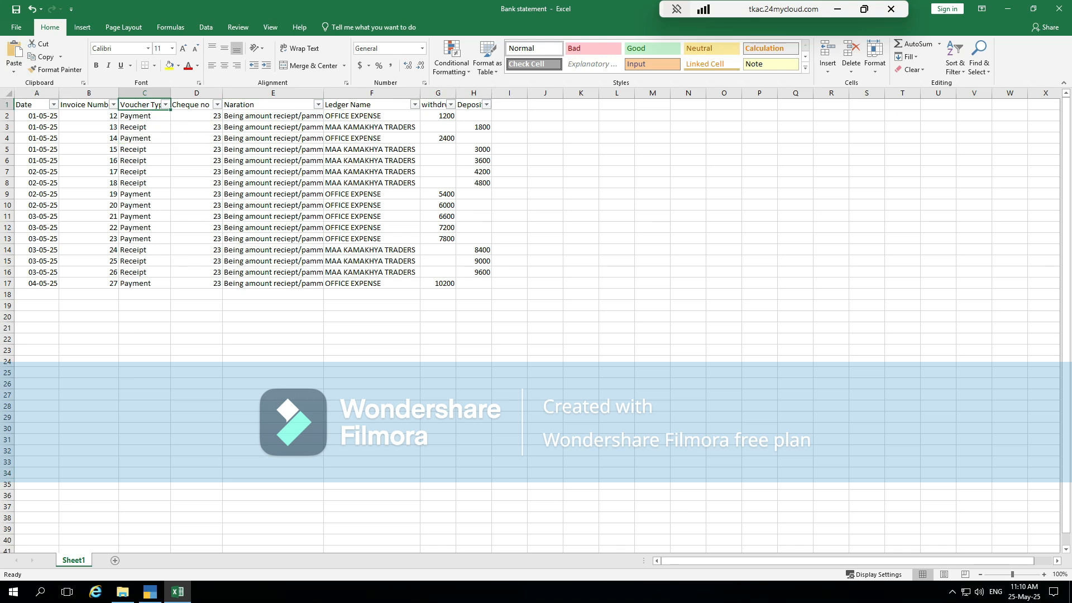
{"action": "key", "text": "alt+Tab"}
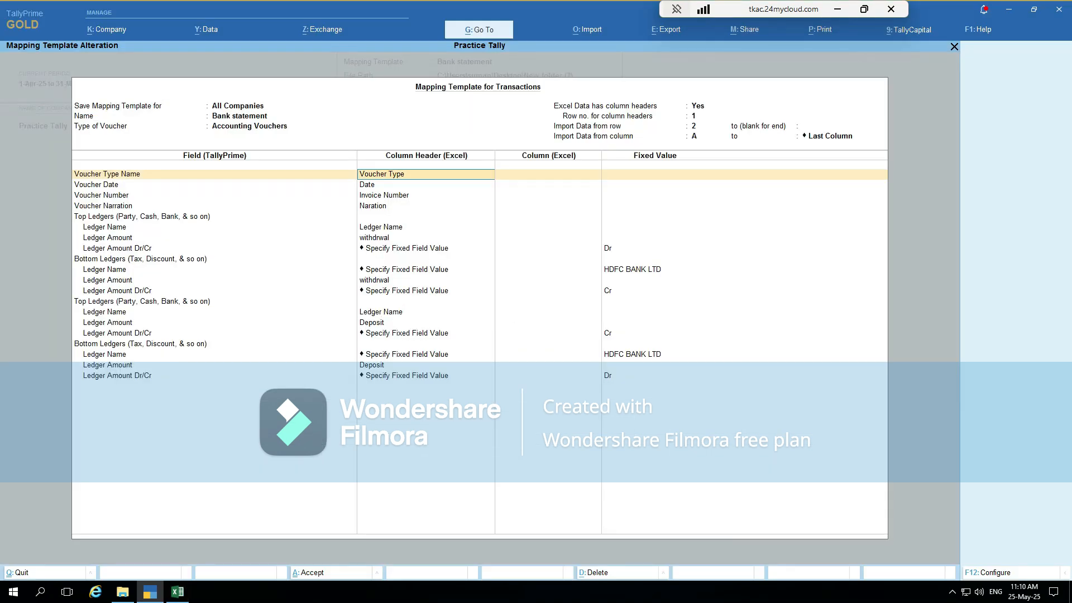
{"action": "key", "text": "alt+Tab"}
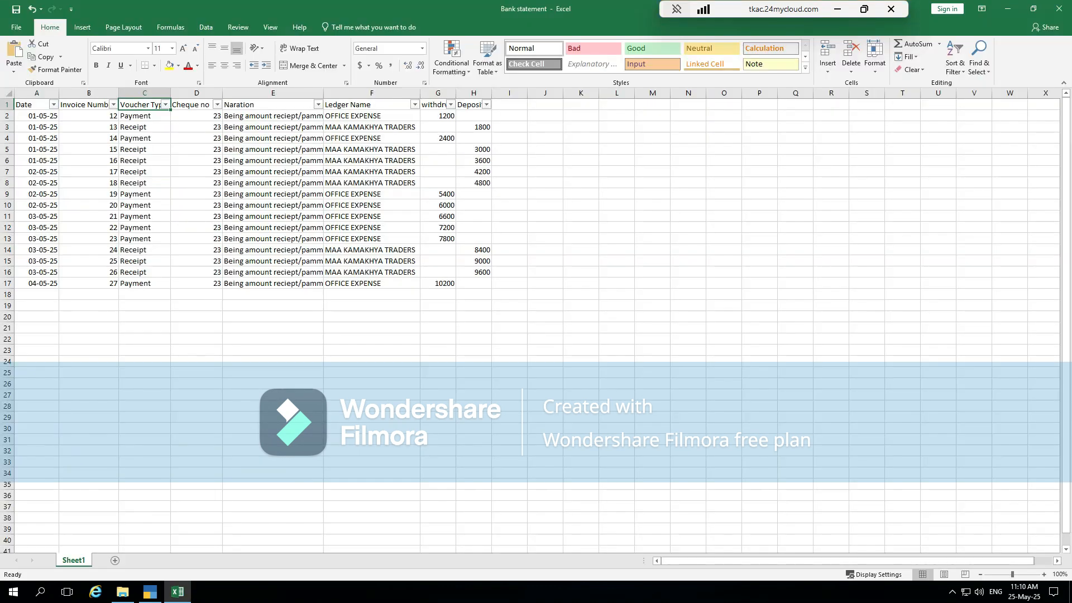
{"action": "key", "text": "alt+Tab"}
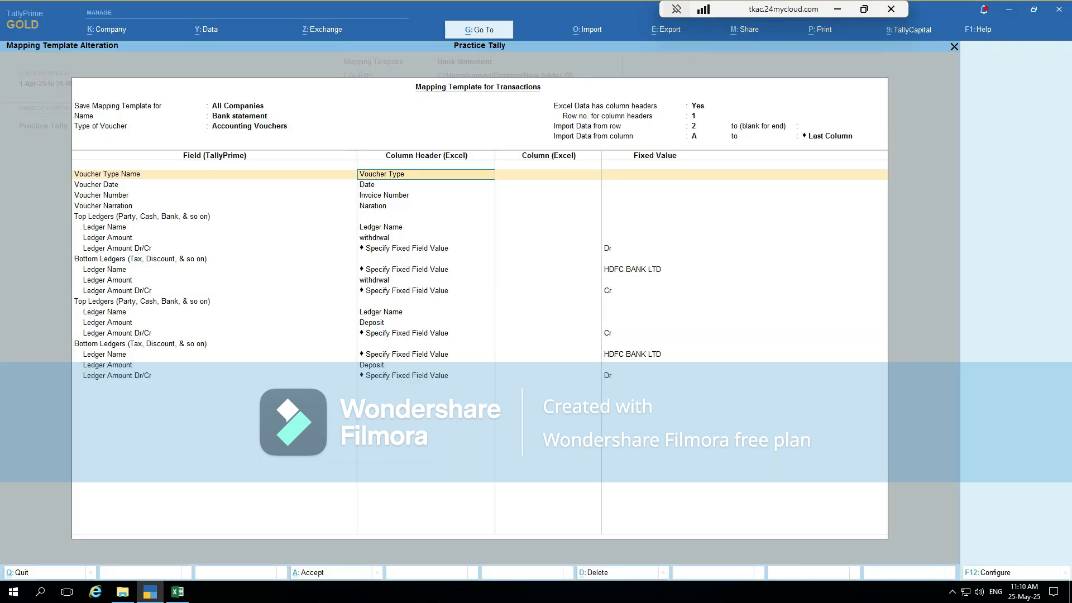
{"action": "key", "text": "alt+Tab"}
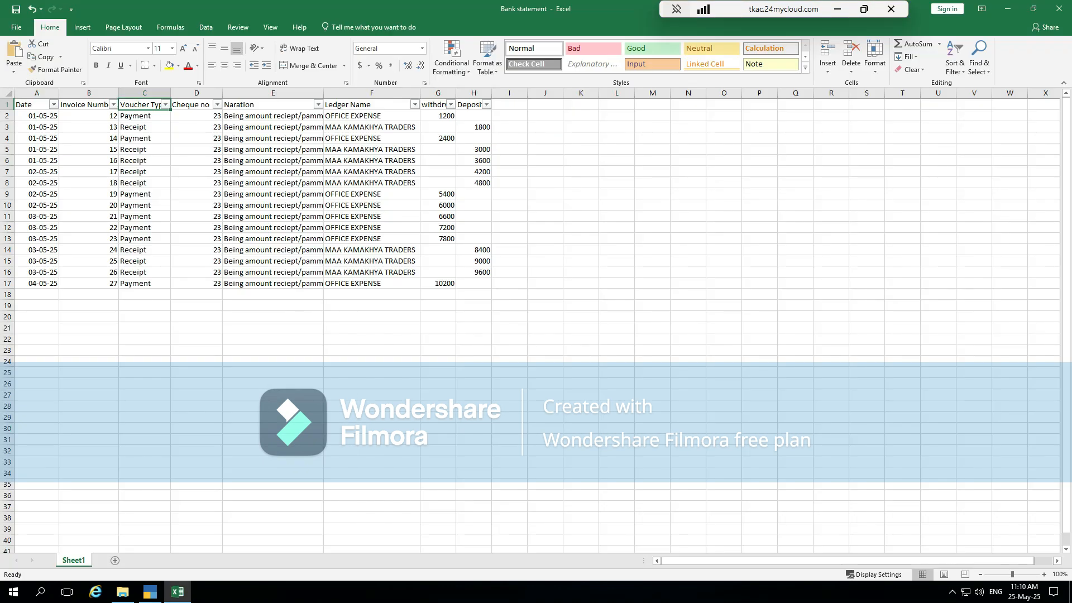
{"action": "key", "text": "alt+Tab"}
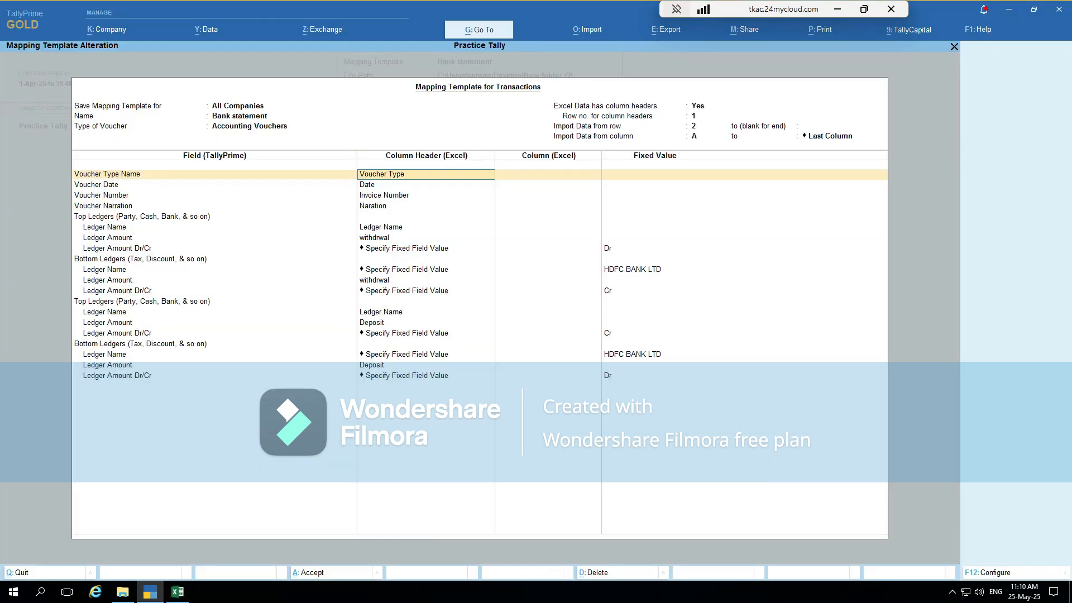
{"action": "key", "text": "Return"}
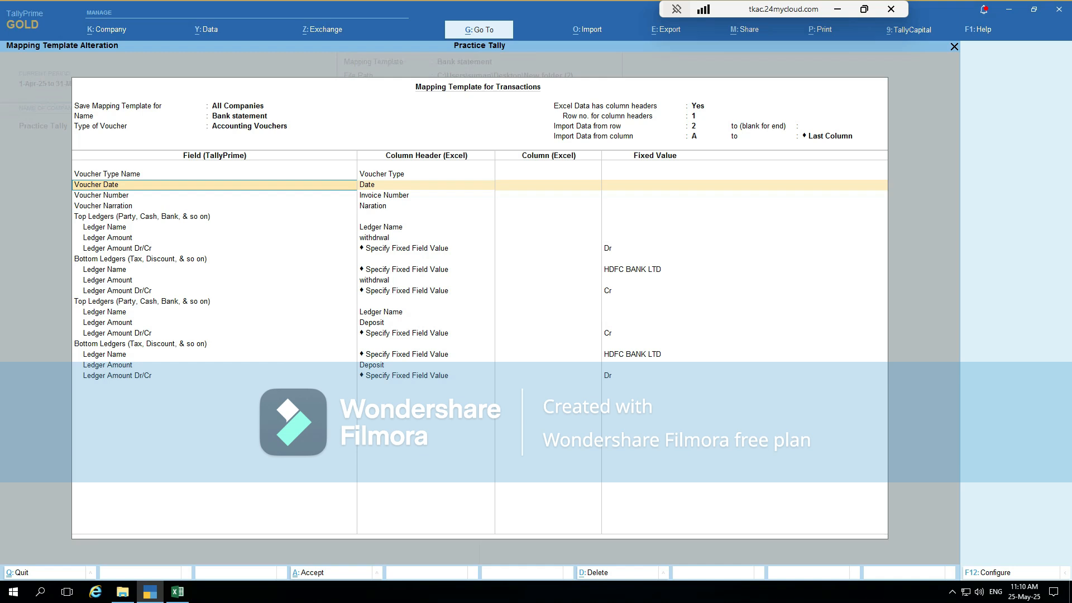
Set the template's second field to Voucher Date from the general details
{"action": "type", "text": "V"}
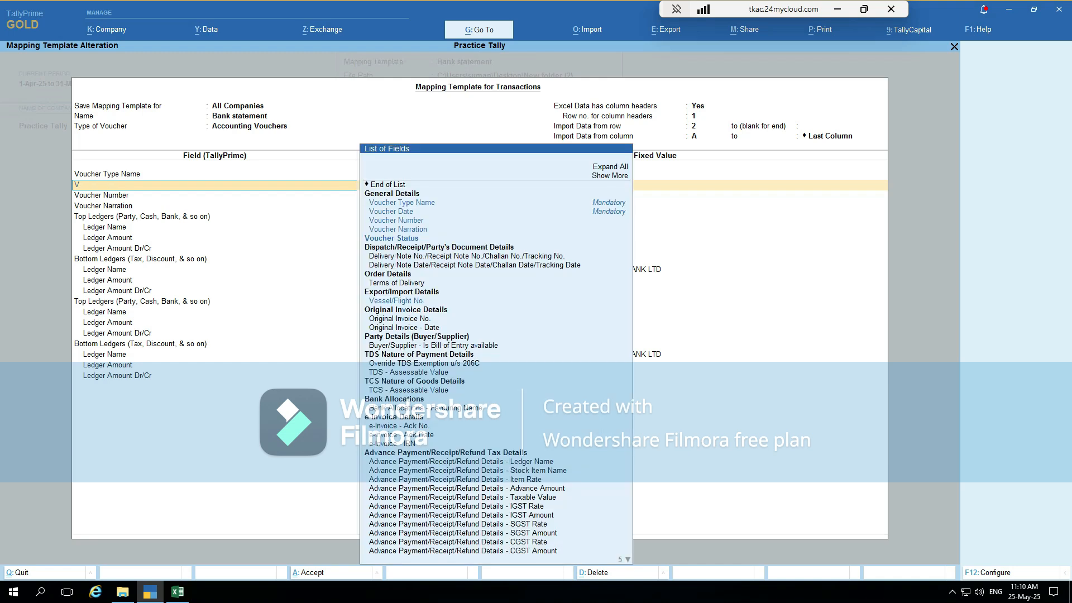
{"action": "key", "text": "BackSpace"}
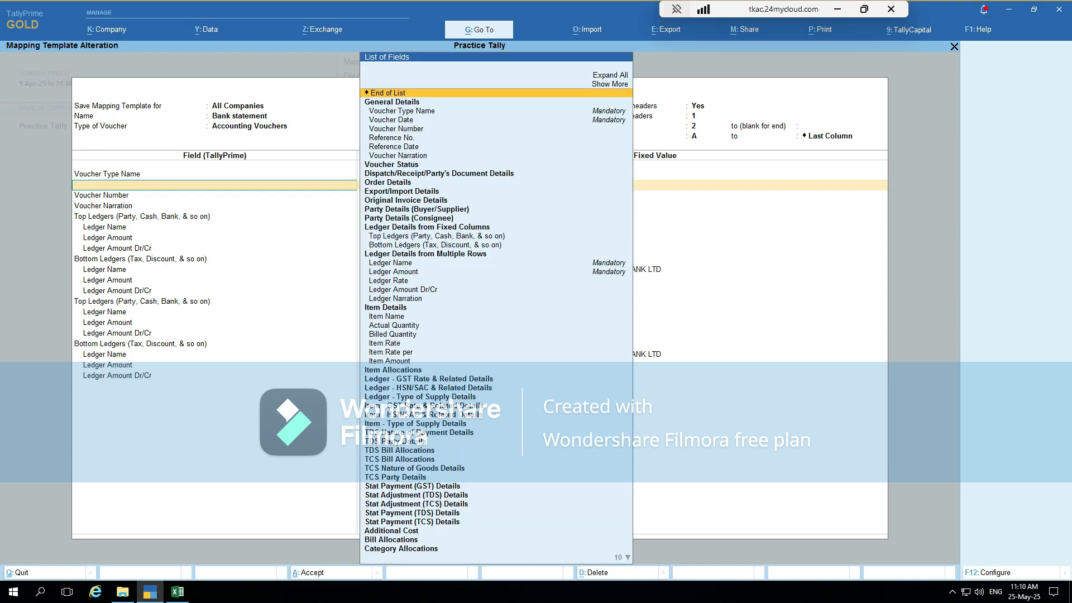
{"action": "key", "text": "Down"}
{"action": "key", "text": "Down"}
{"action": "key", "text": "Down"}
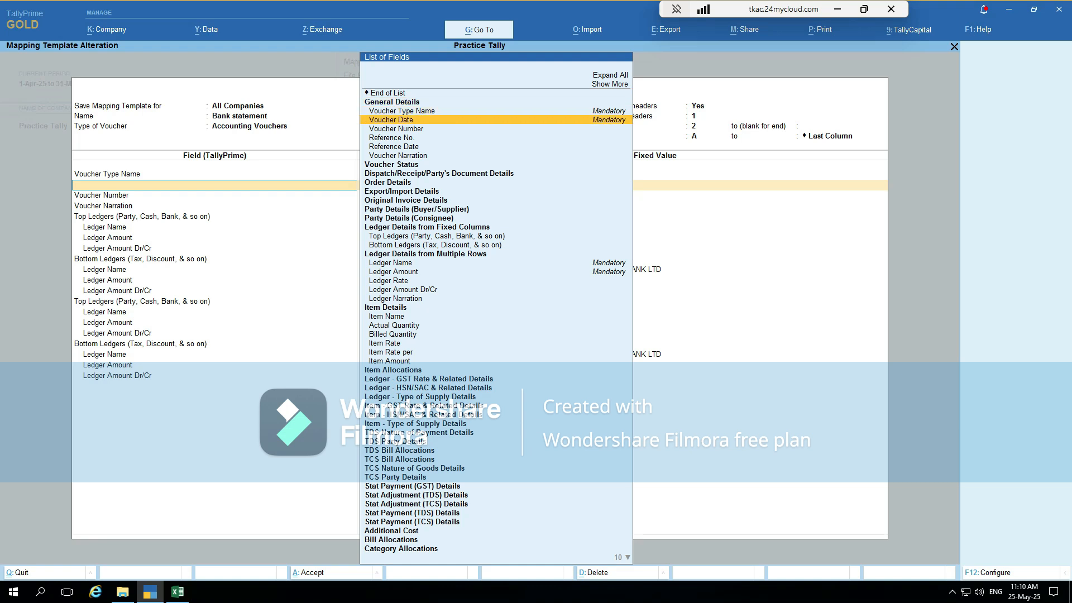
{"action": "key", "text": "Return"}
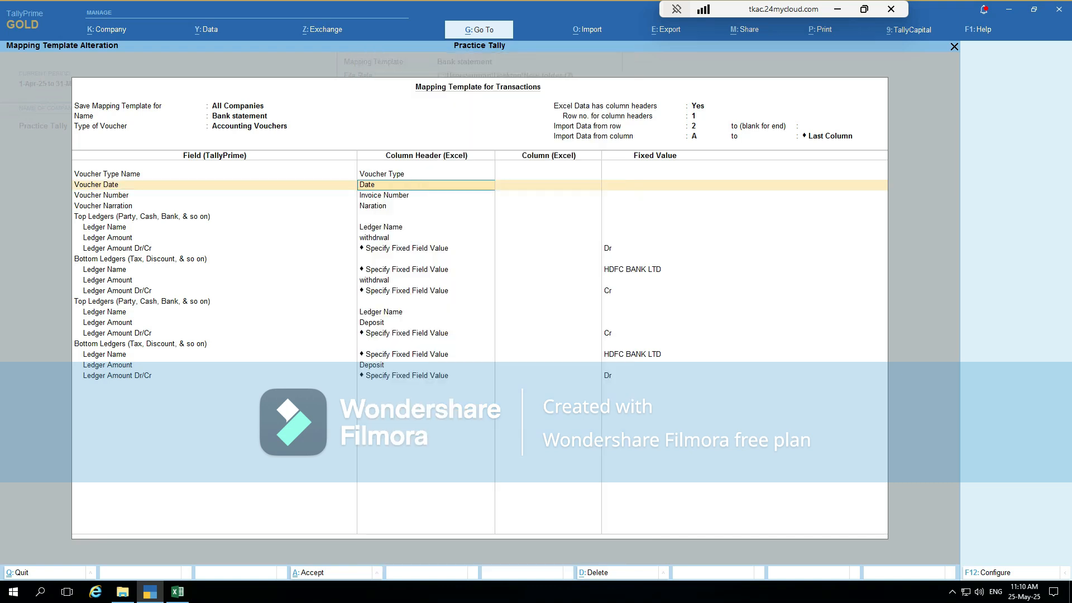
Compare with the Excel bank statement and map the Voucher Date field to the Date column header in TallyPrime
{"action": "key", "text": "alt+Tab"}
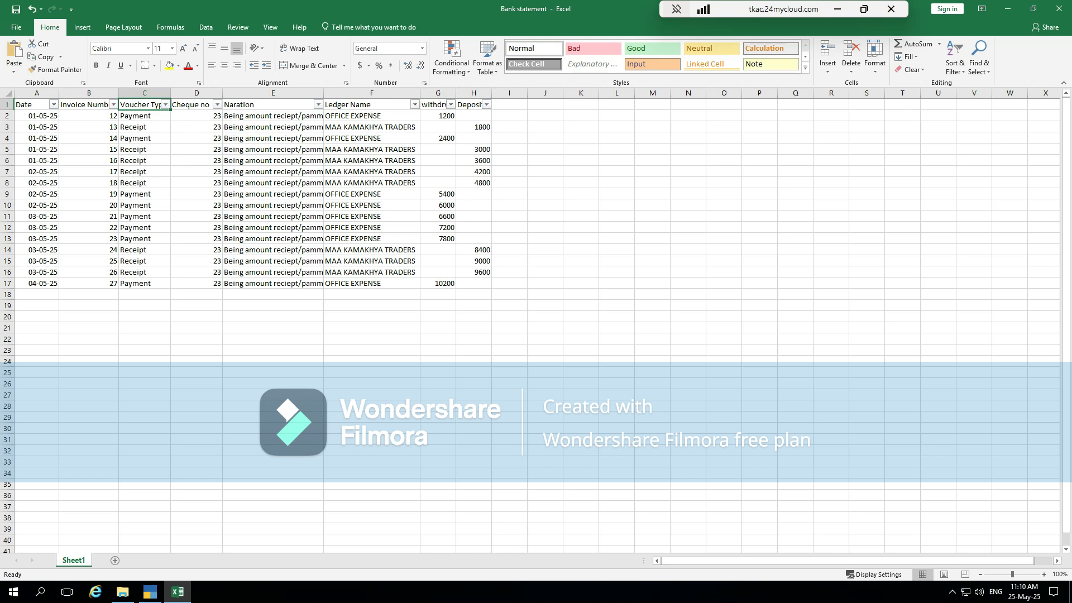
{"action": "key", "text": "alt+Tab"}
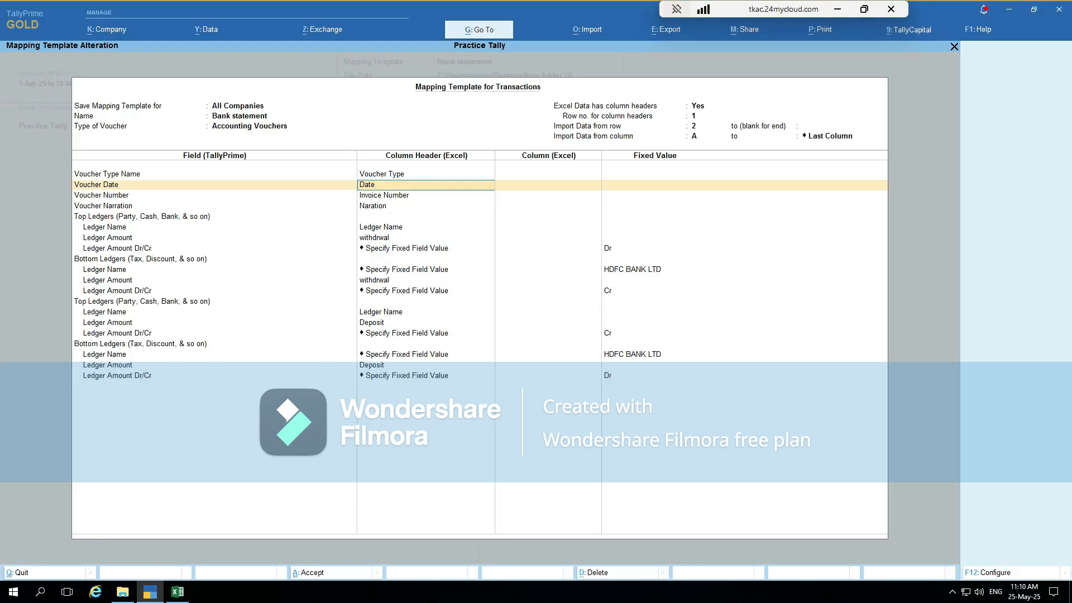
{"action": "key", "text": "shift+Tab"}
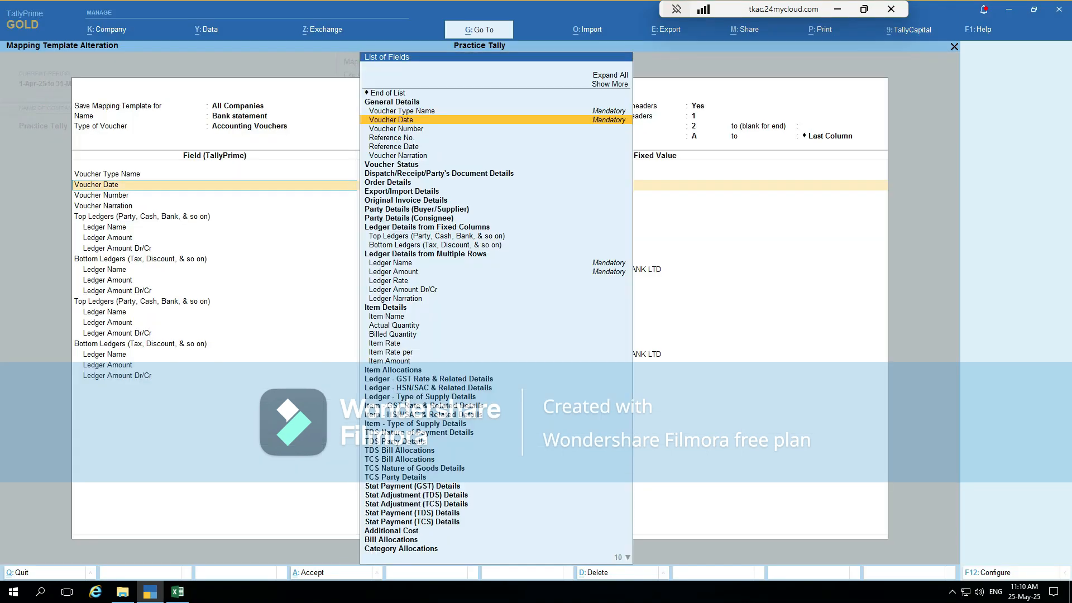
{"action": "key", "text": "Return"}
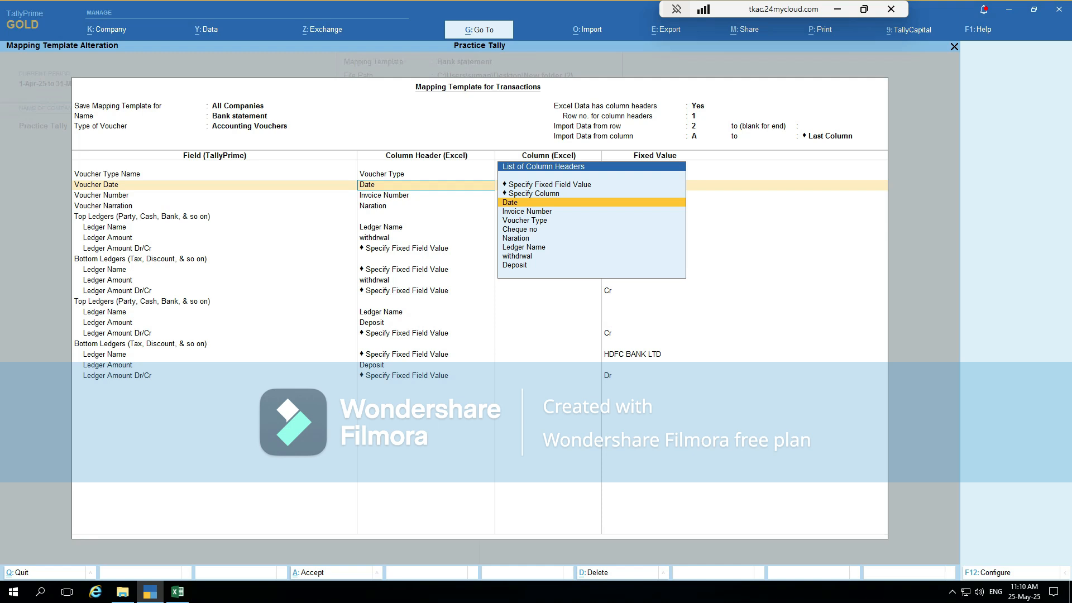
{"action": "key", "text": "Return"}
{"action": "key", "text": "Right"}
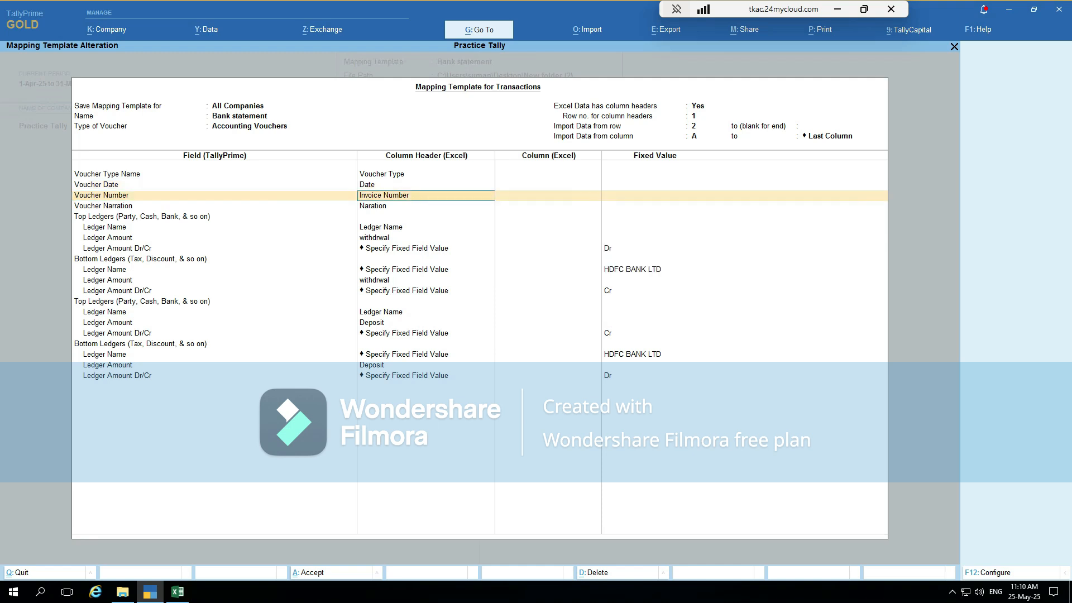
Check the headers in Excel and keep Voucher Number mapped to Invoice Number and Voucher Narration to Naration in TallyPrime
{"action": "key", "text": "alt+Tab"}
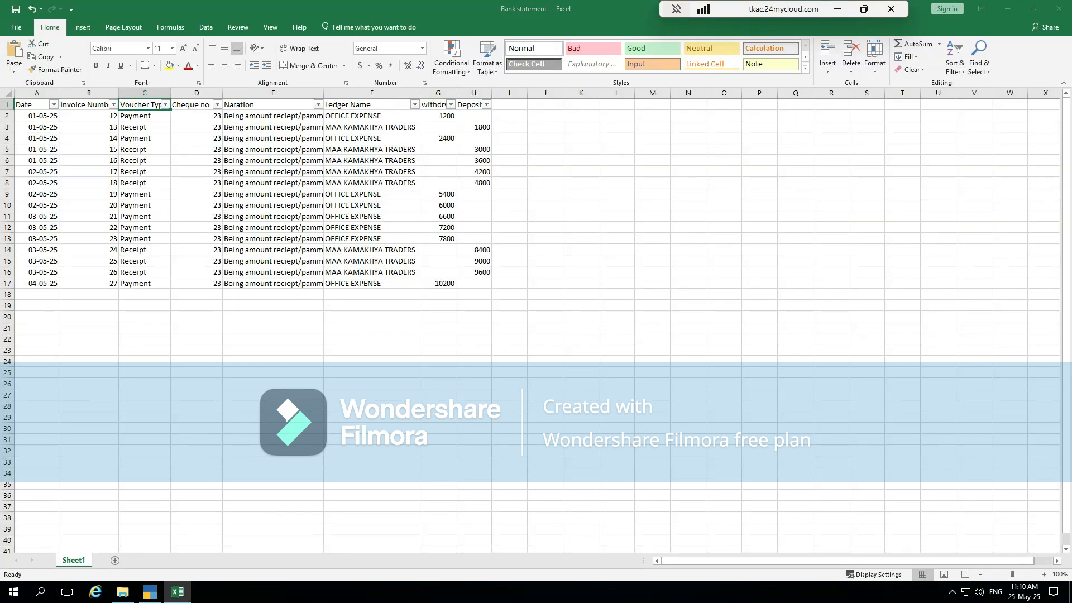
{"action": "key", "text": "alt+Tab"}
{"action": "key", "text": "Down"}
{"action": "key", "text": "Right"}
{"action": "key", "text": "alt+Tab"}
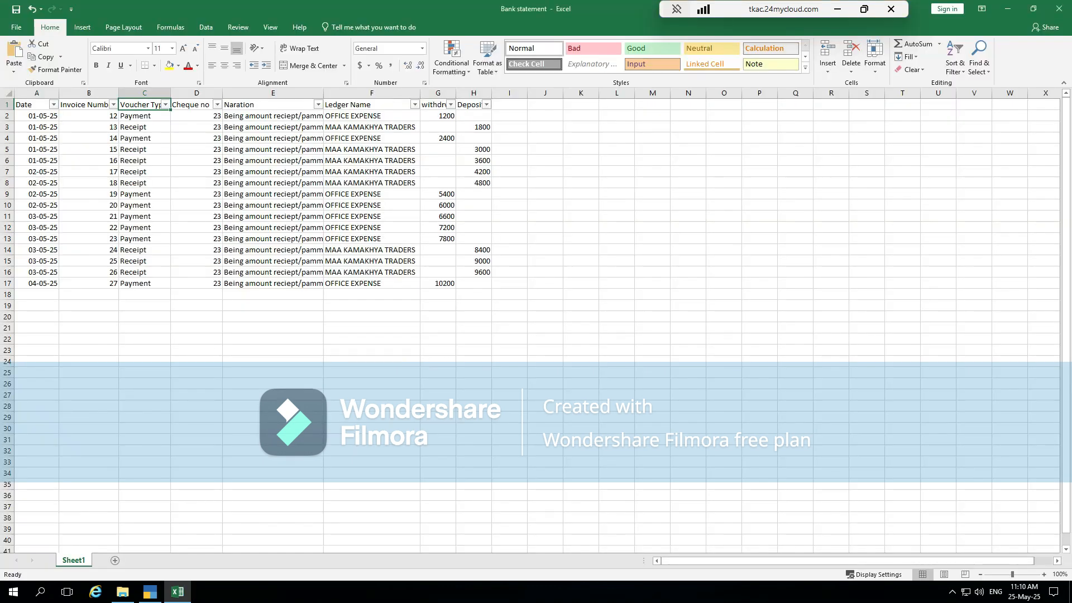
{"action": "key", "text": "alt+Tab"}
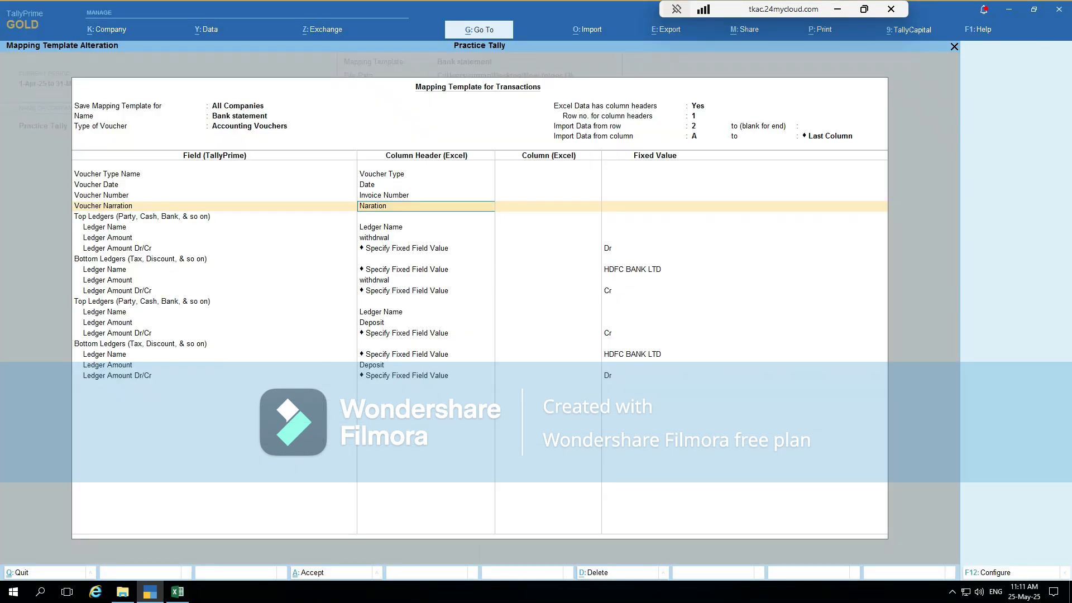
{"action": "key", "text": "Return"}
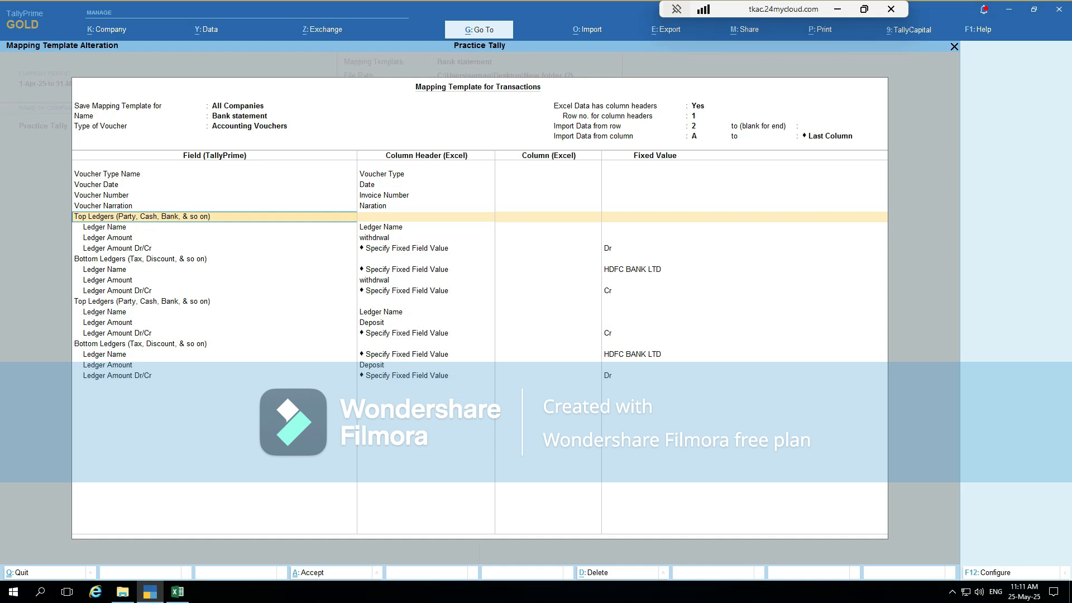
Set the field after Voucher Narration to Top Ledgers (Party, Cash, Bank, & so on)
{"action": "key", "text": "BackSpace"}
{"action": "key", "text": "Return"}
{"action": "type", "text": "t"}
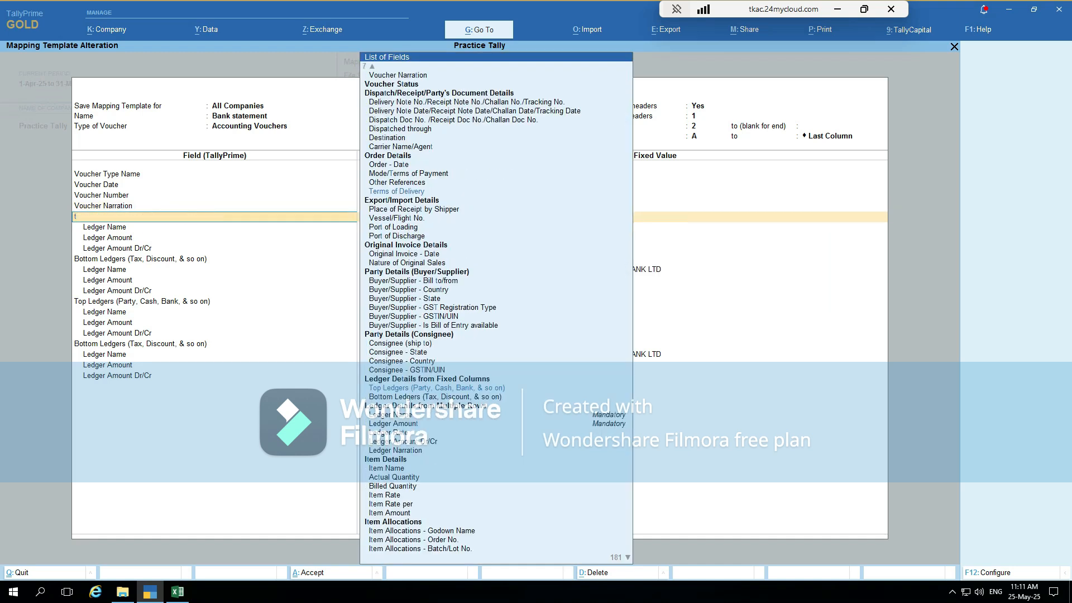
{"action": "key", "text": "BackSpace"}
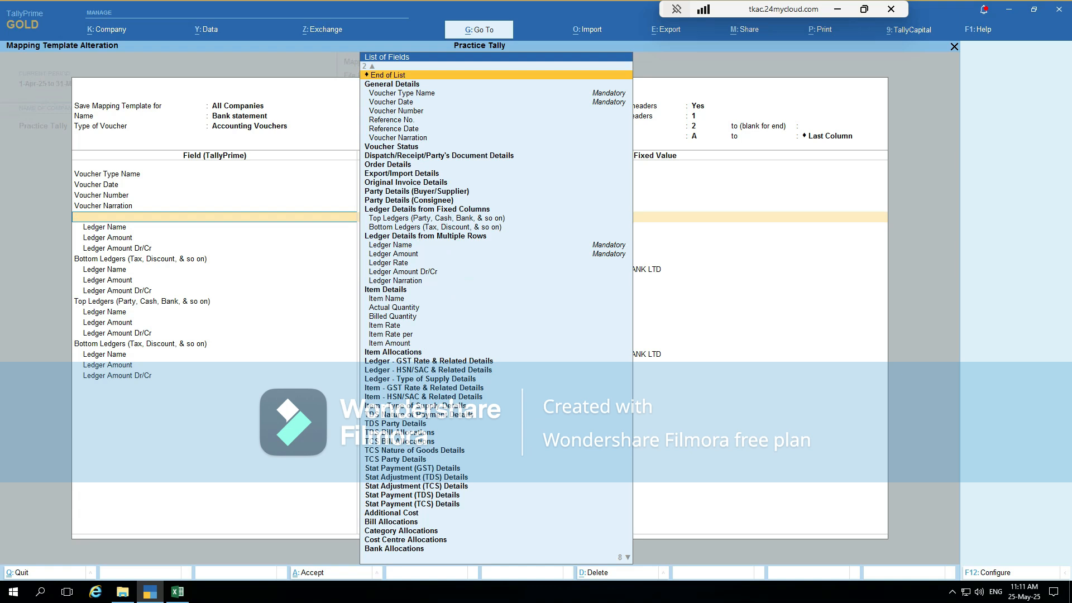
{"action": "type", "text": "Top"}
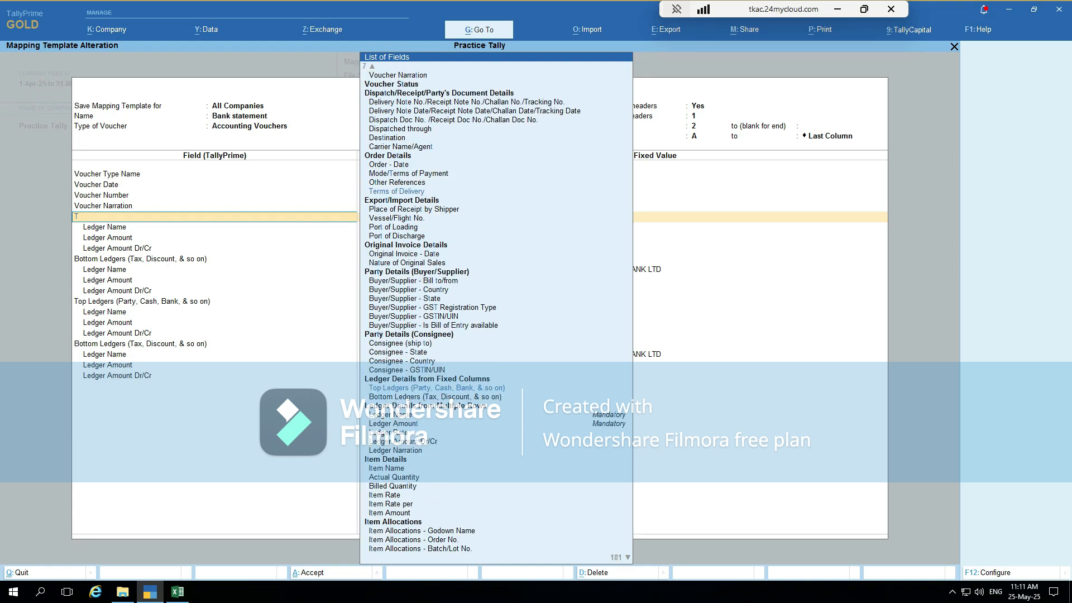
{"action": "key", "text": "Return"}
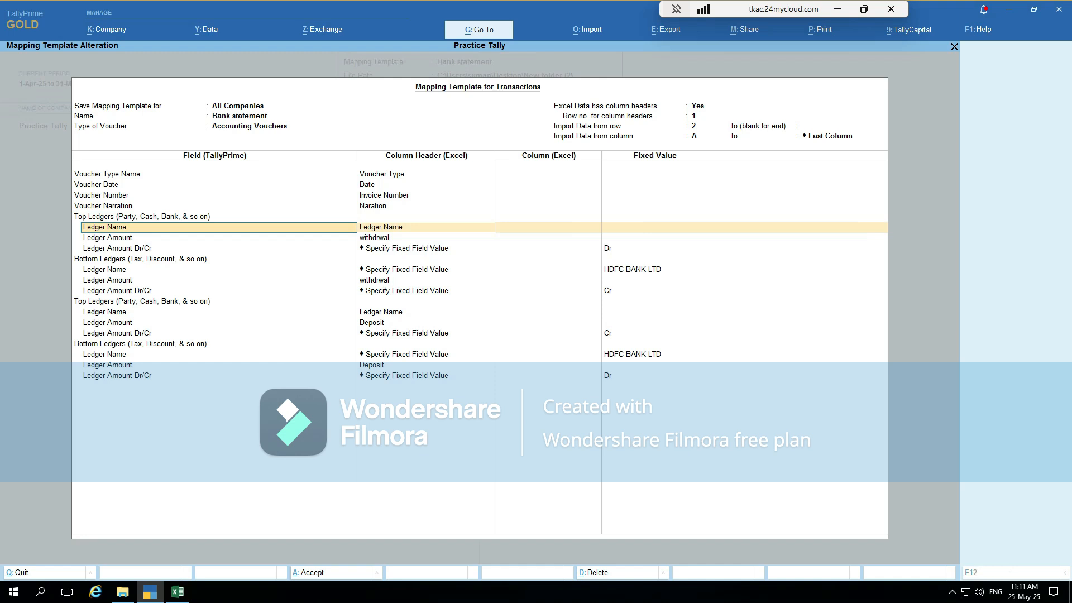
Check the ledger column in Excel and map the first top ledger's Ledger Name to the Ledger Name header in TallyPrime
{"action": "key", "text": "alt+Tab"}
{"action": "left_click", "coordinate": [371, 116]}
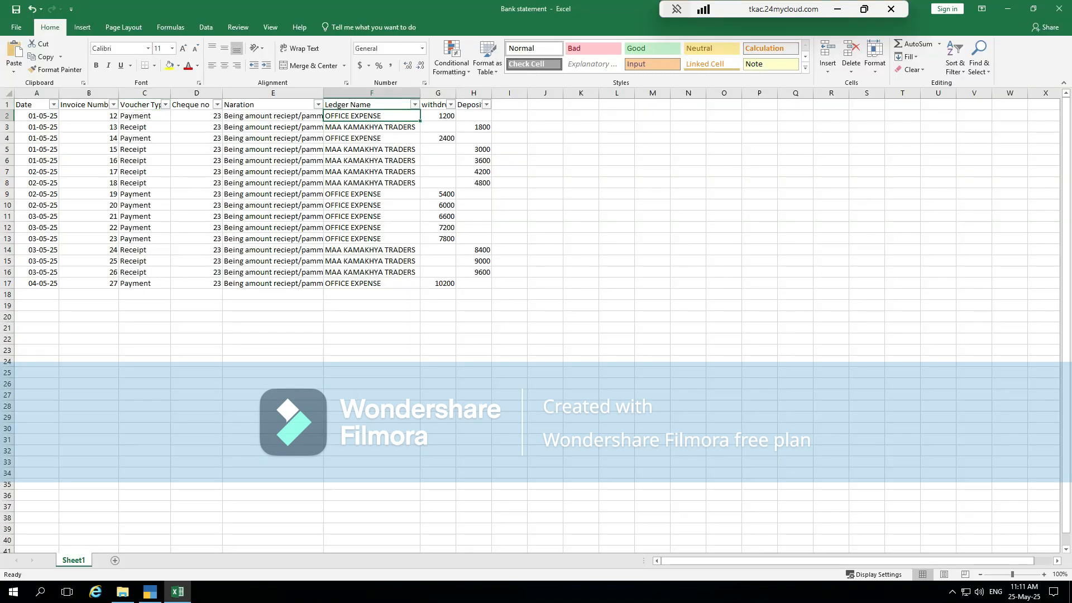
{"action": "key", "text": "alt+Tab"}
{"action": "key", "text": "Return"}
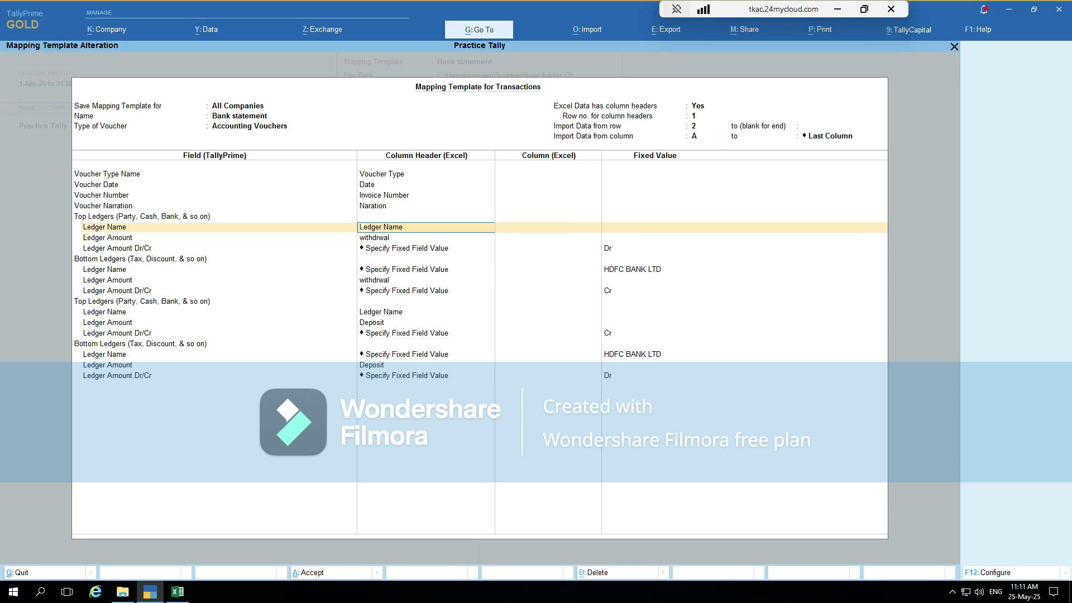
{"action": "key", "text": "Return"}
Check the withdrawal column in Excel and map the first top ledger's Ledger Amount to the withdrwal header in TallyPrime
{"action": "key", "text": "alt+Tab"}
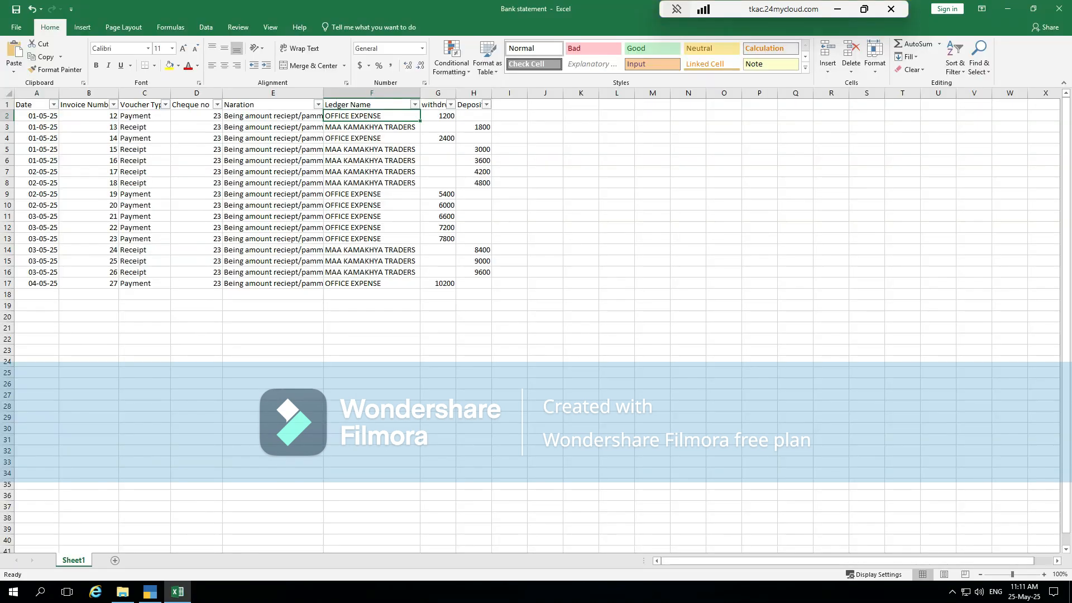
{"action": "left_click", "coordinate": [434, 105]}
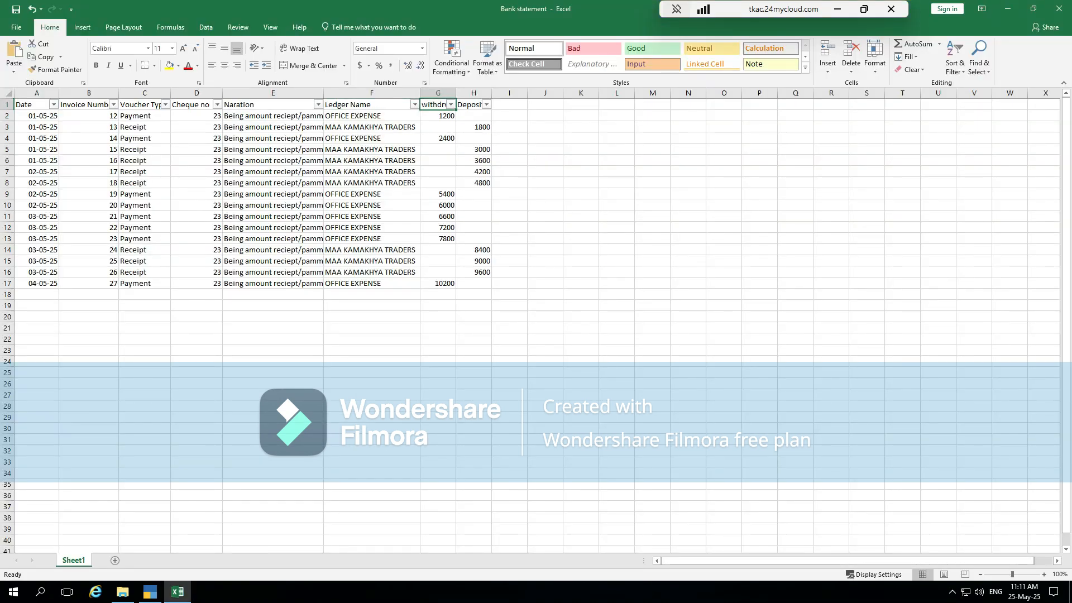
{"action": "key", "text": "alt+Tab"}
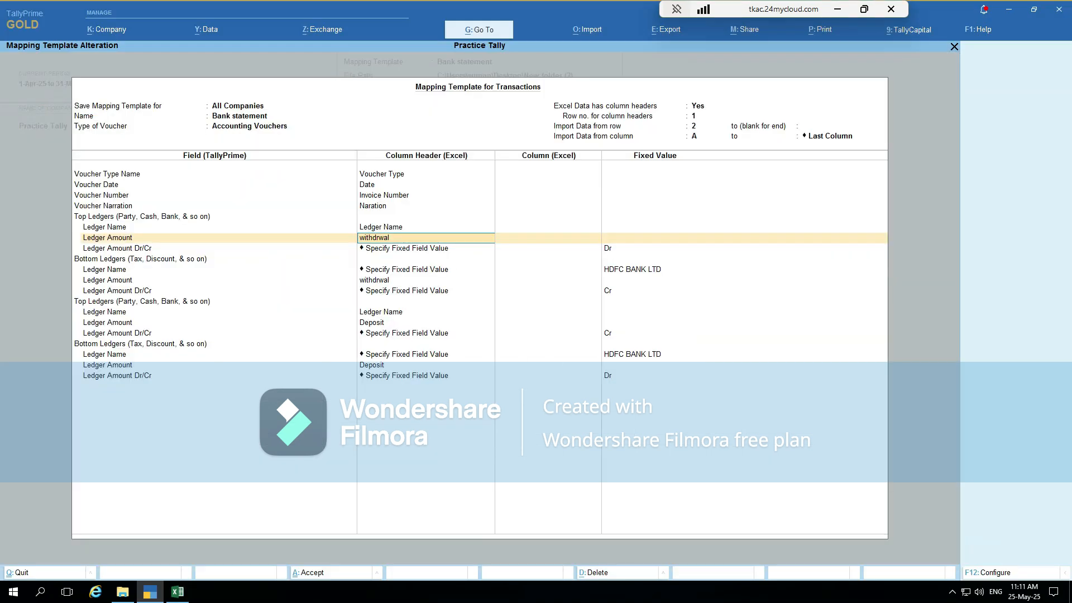
{"action": "key", "text": "alt+Tab"}
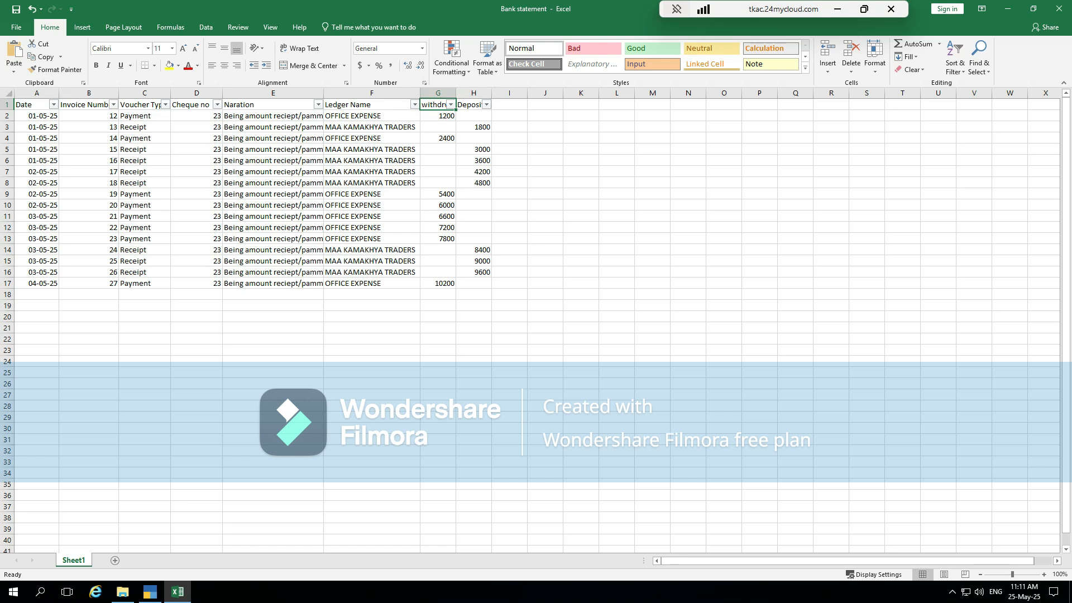
{"action": "key", "text": "alt+Tab"}
{"action": "key", "text": "Return"}
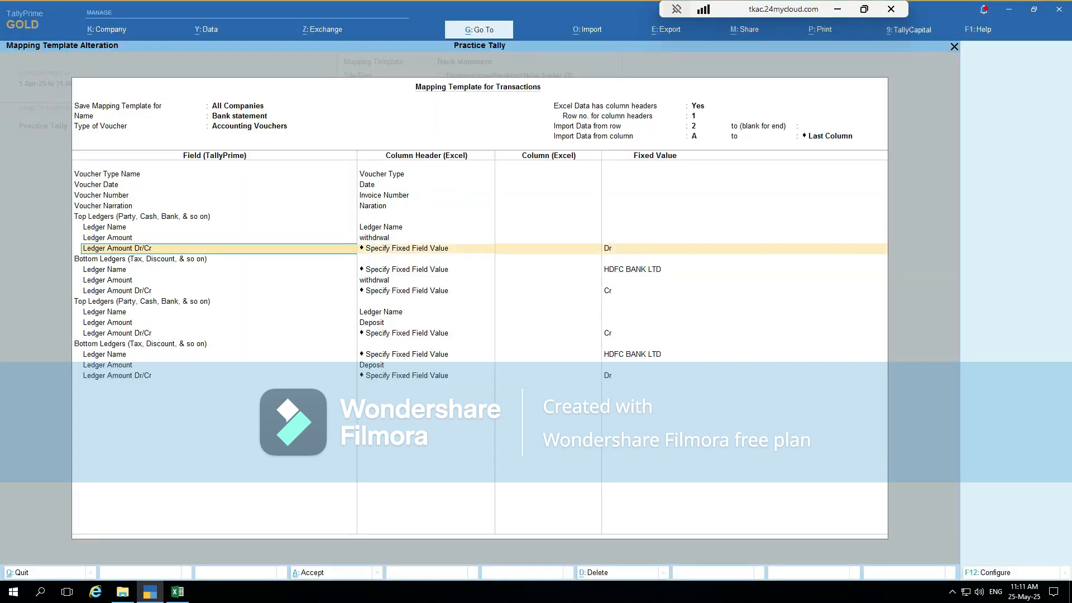
{"action": "key", "text": "alt+Tab"}
{"action": "key", "text": "alt+Tab"}
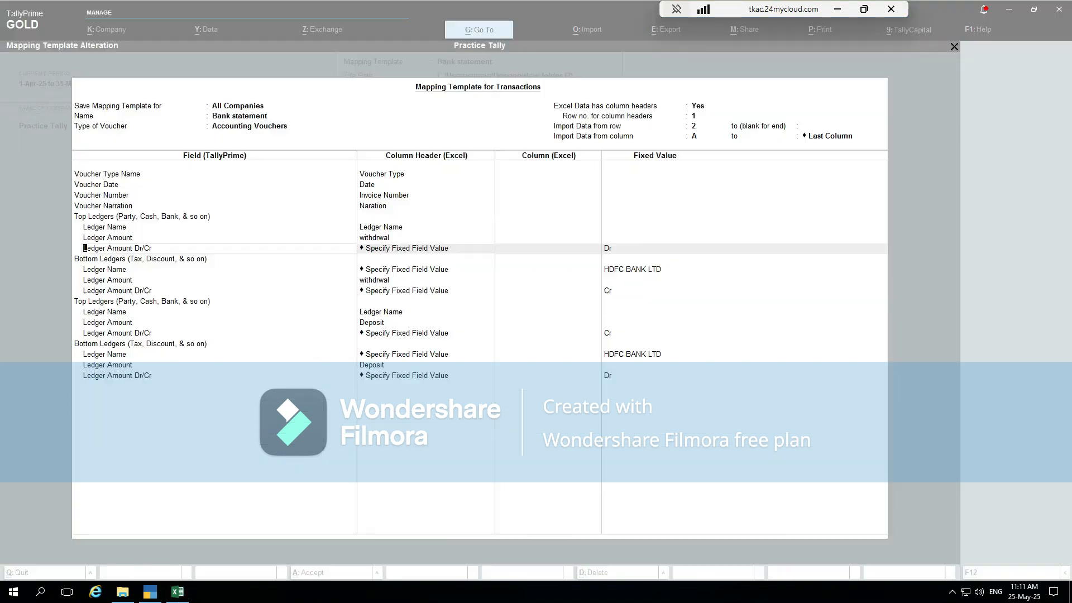
{"action": "key", "text": "Up"}
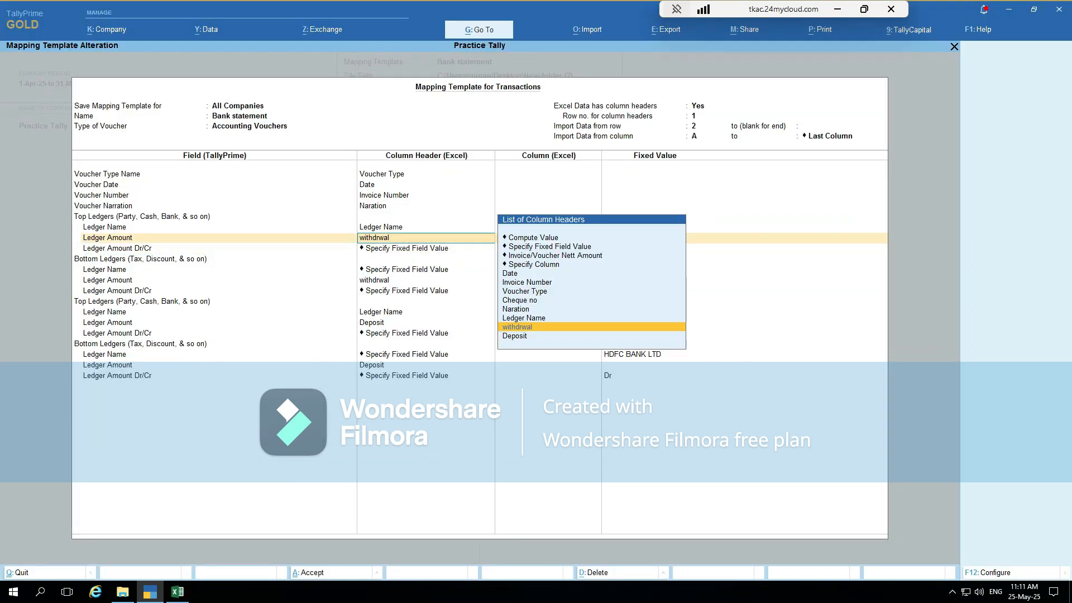
{"action": "key", "text": "Return"}
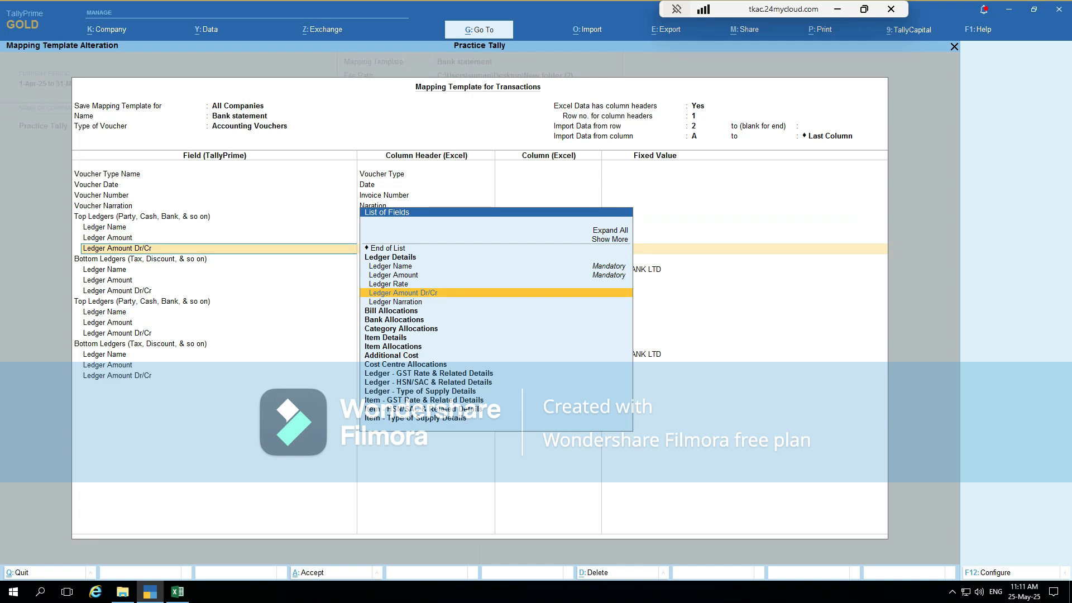
Set the field below the first top ledger's Ledger Amount to Ledger Amount Dr/Cr
{"action": "type", "text": "L"}
{"action": "key", "text": "BackSpace"}
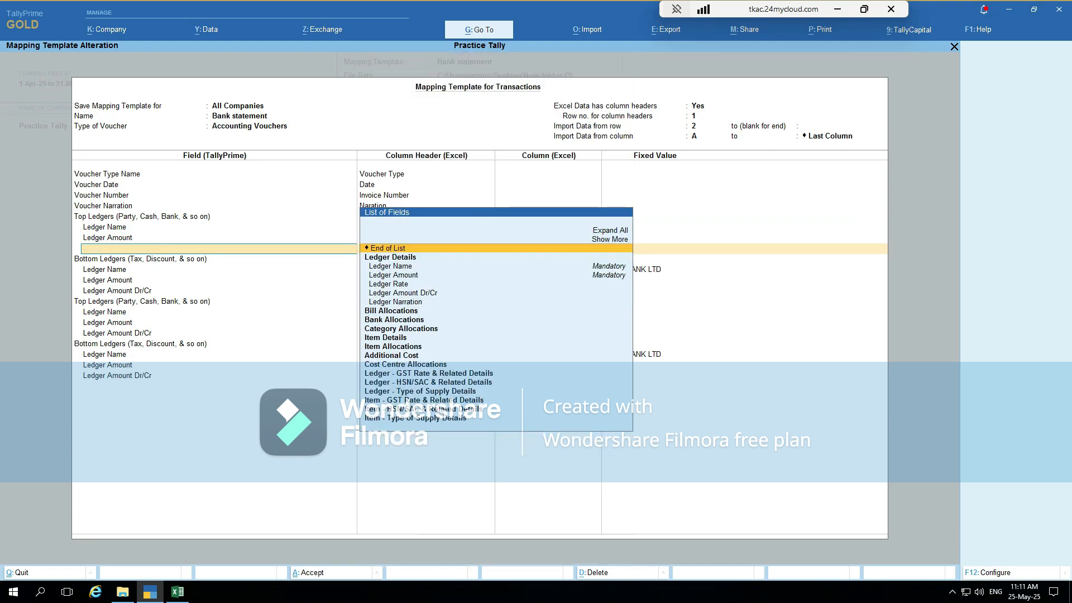
{"action": "key", "text": "Down"}
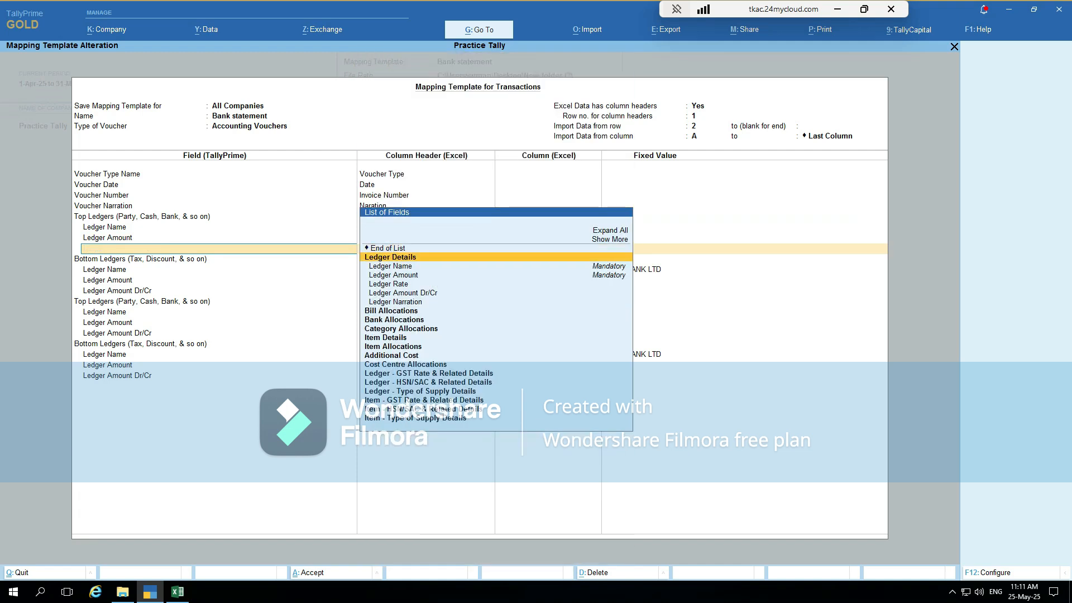
{"action": "key", "text": "Down"}
{"action": "key", "text": "Down"}
{"action": "key", "text": "Down"}
{"action": "key", "text": "Down"}
{"action": "key", "text": "Return"}
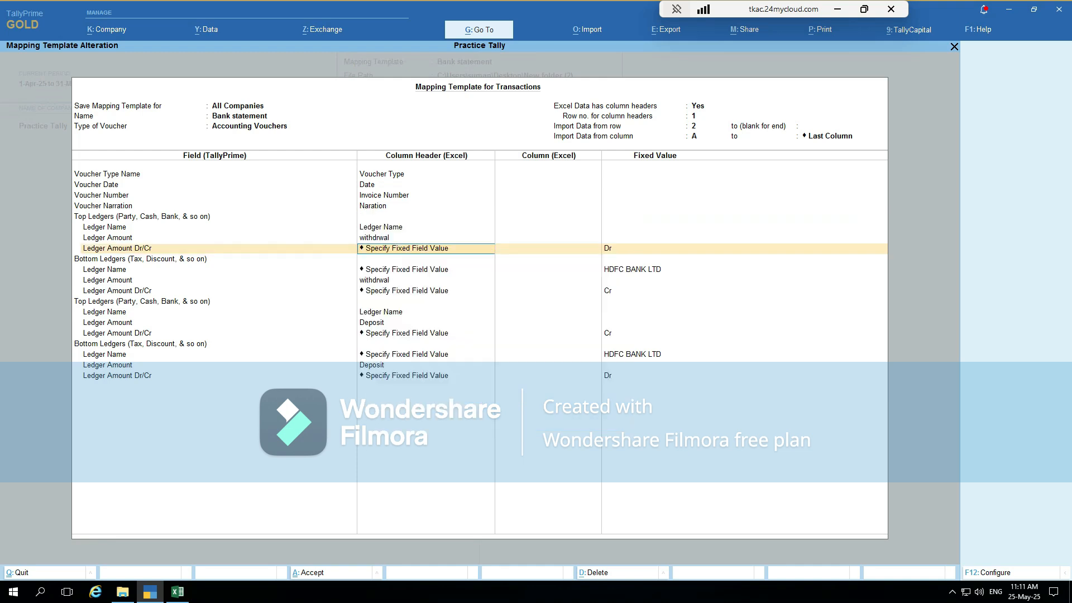
{"action": "key", "text": "BackSpace"}
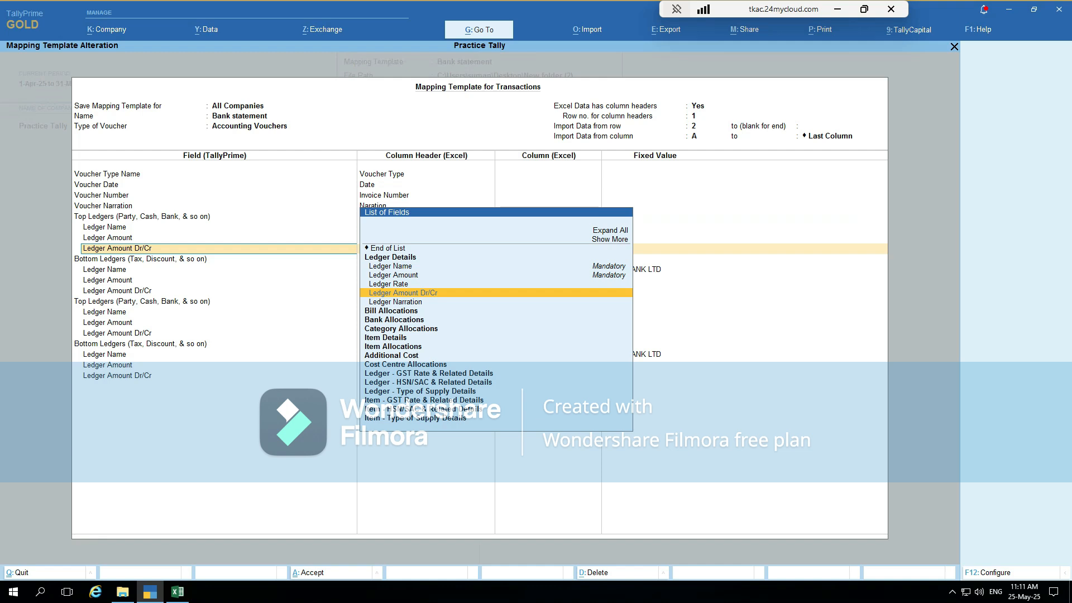
{"action": "key", "text": "Return"}
Give the first top ledger's Ledger Amount Dr/Cr the fixed field value Dr and end its field list
{"action": "type", "text": "S"}
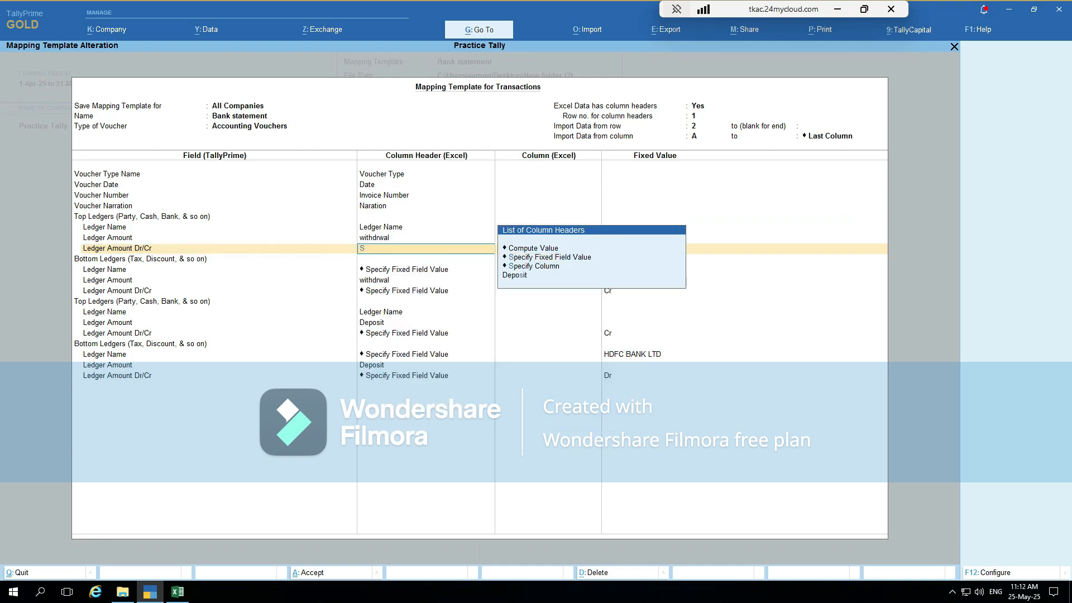
{"action": "key", "text": "BackSpace"}
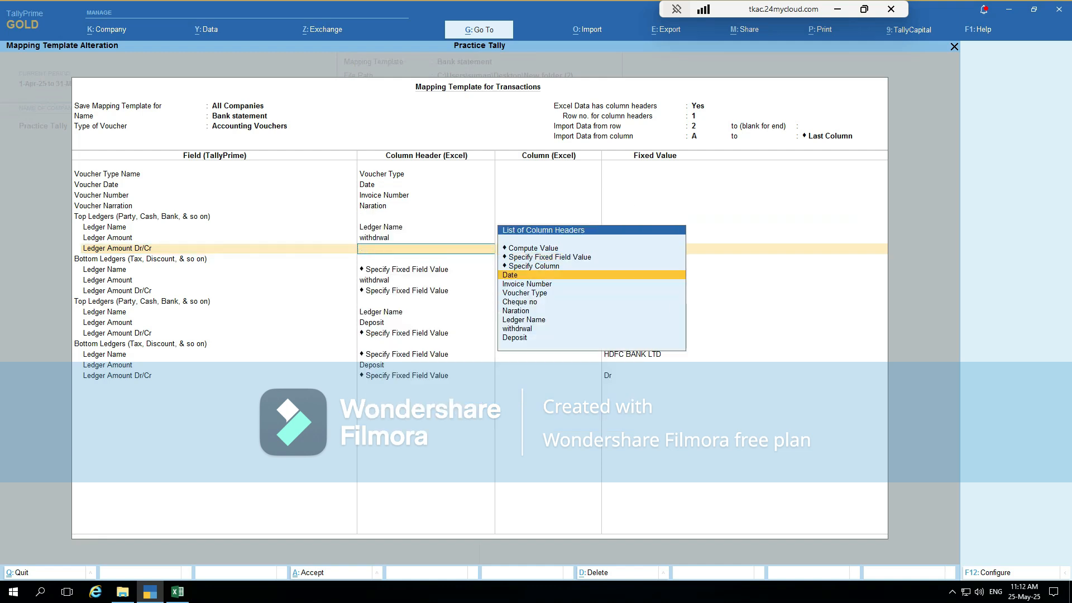
{"action": "key", "text": "Up"}
{"action": "key", "text": "Up"}
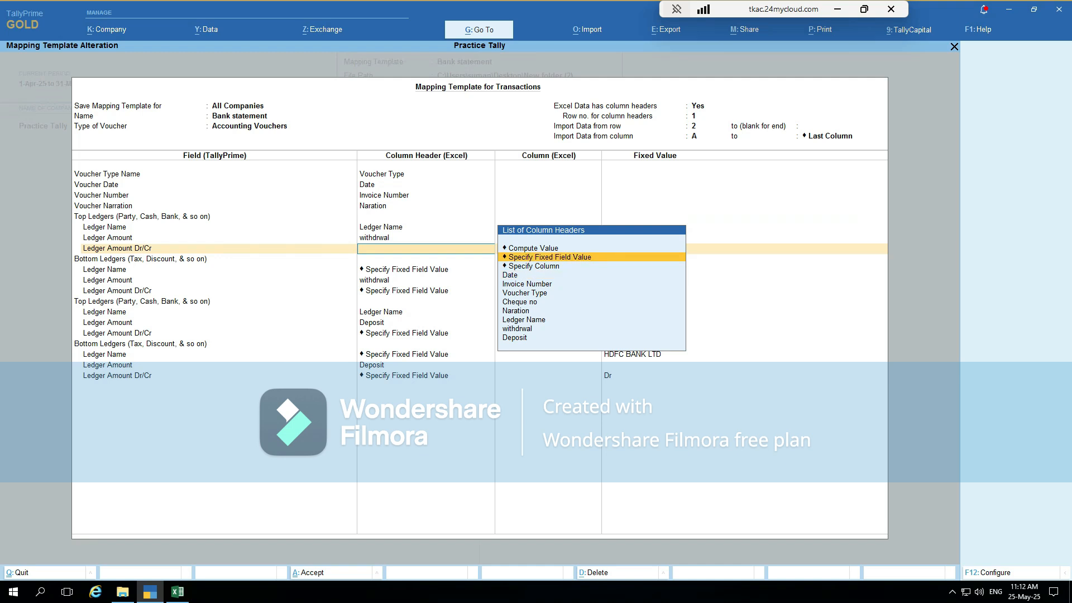
{"action": "key", "text": "Return"}
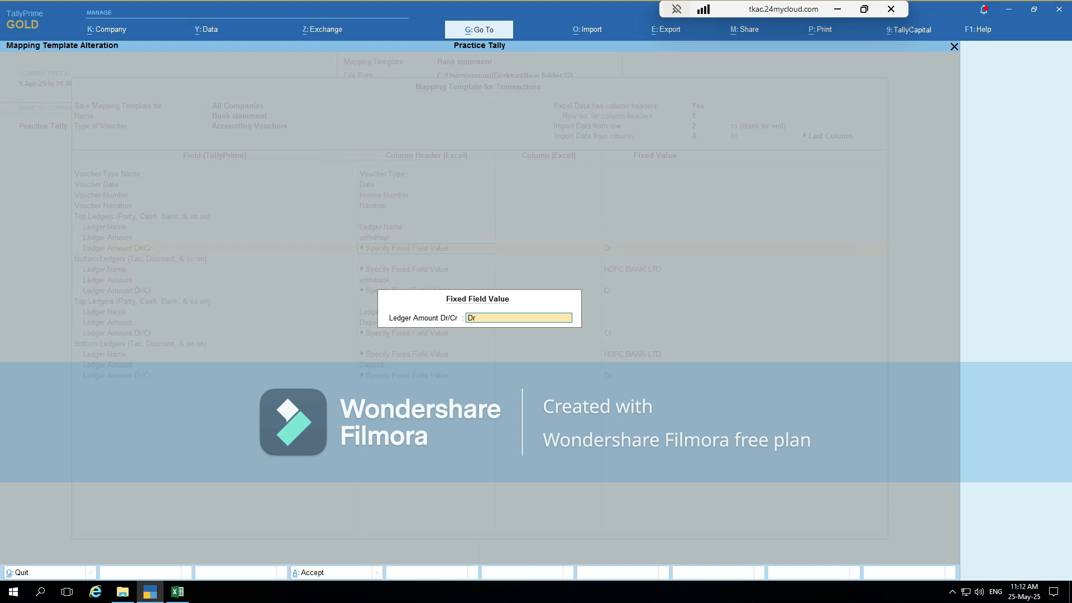
{"action": "key", "text": "Return"}
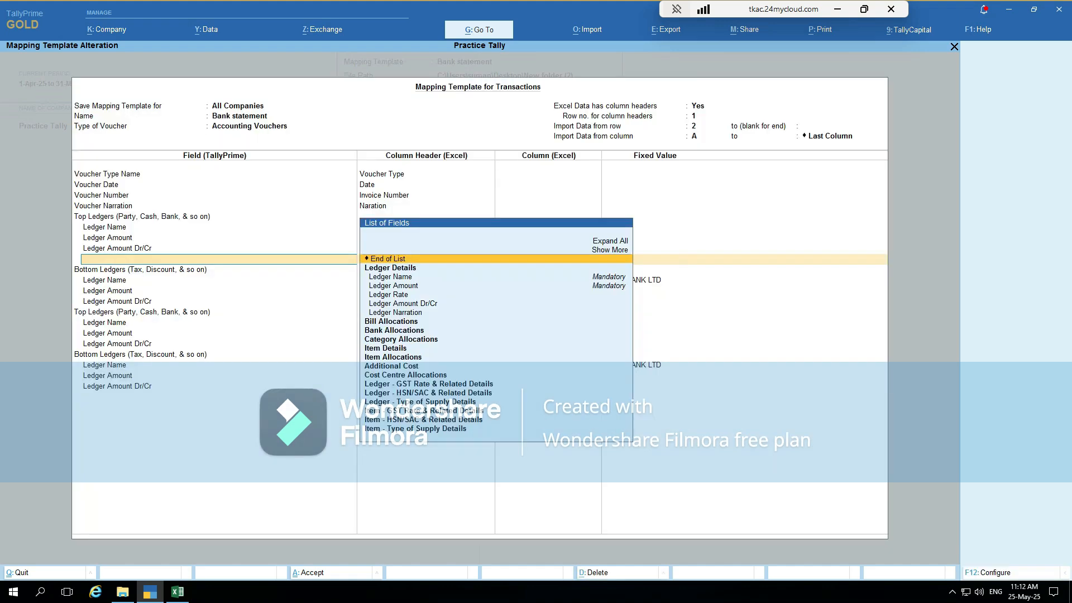
{"action": "key", "text": "Return"}
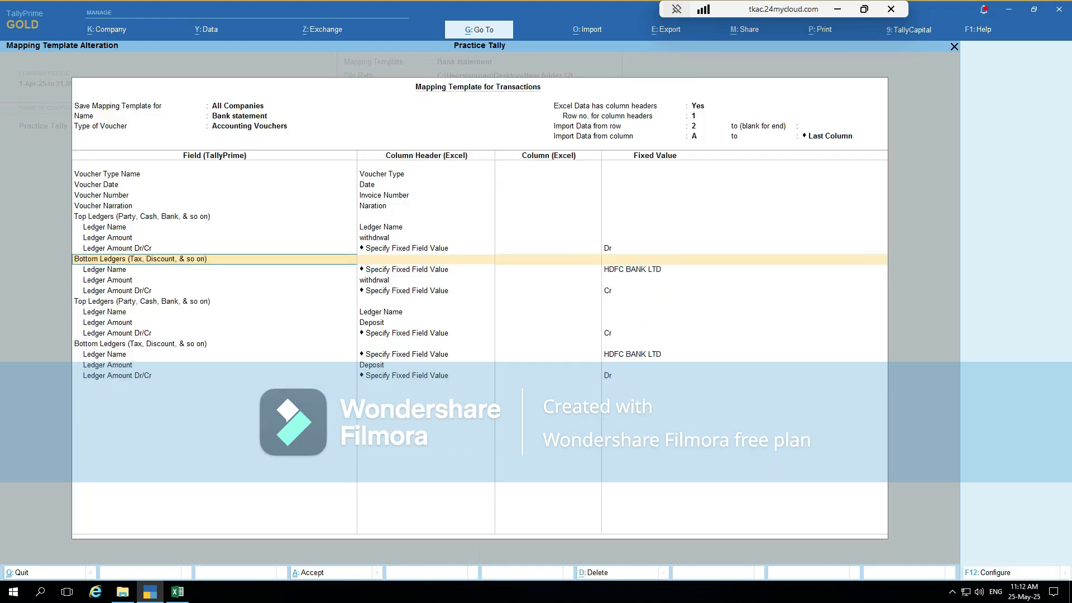
Set the first bottom ledger's Ledger Name to Specify Fixed Field Value with the ledger HDFC BANK LTD
{"action": "key", "text": "Down"}
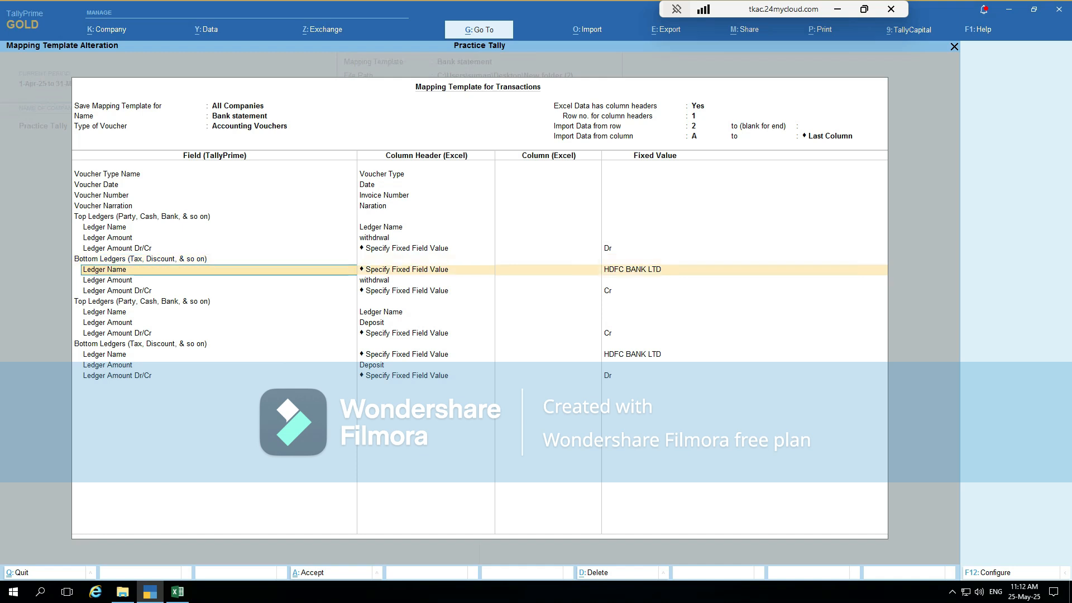
{"action": "key", "text": "Right"}
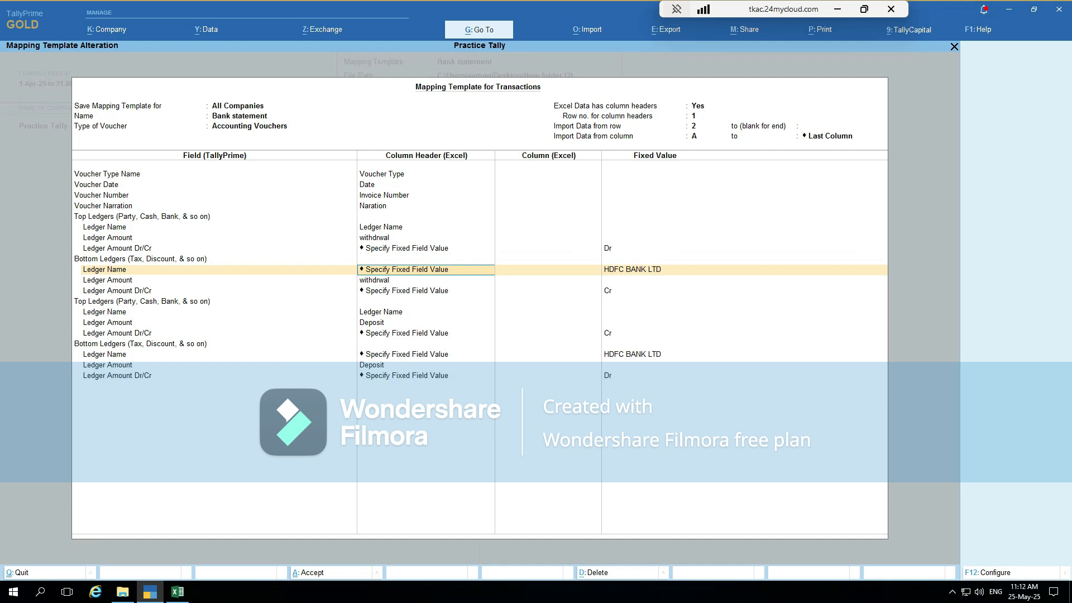
{"action": "type", "text": "S"}
{"action": "key", "text": "BackSpace"}
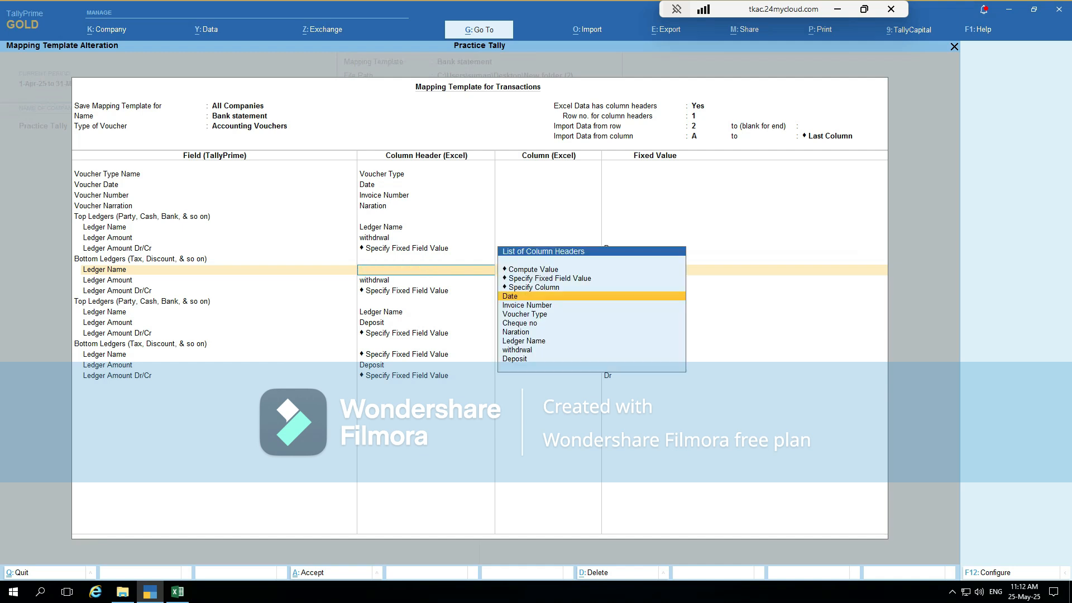
{"action": "key", "text": "Up"}
{"action": "key", "text": "Up"}
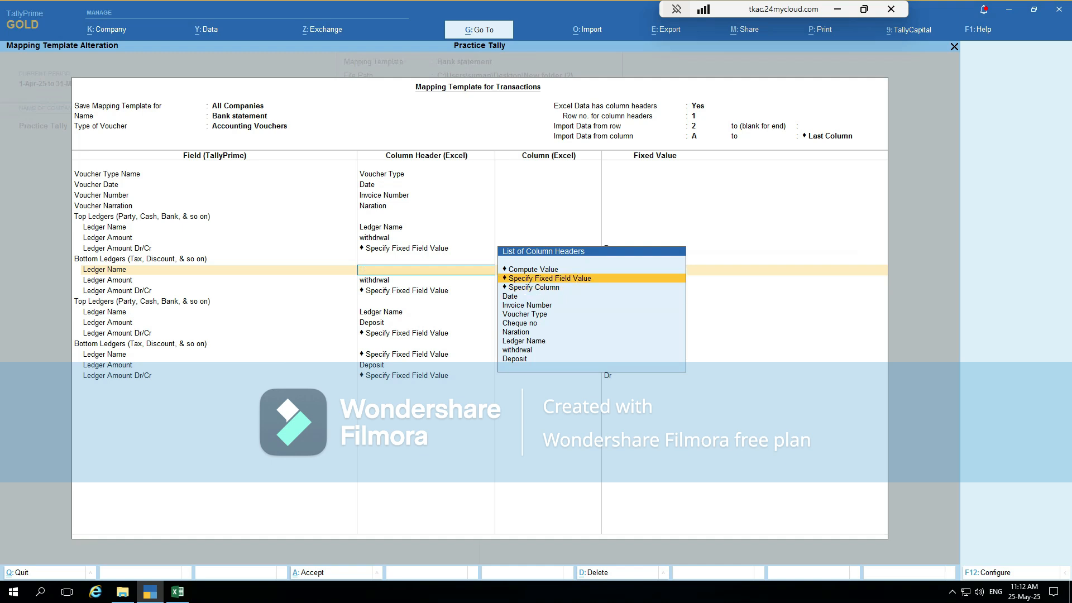
{"action": "key", "text": "Return"}
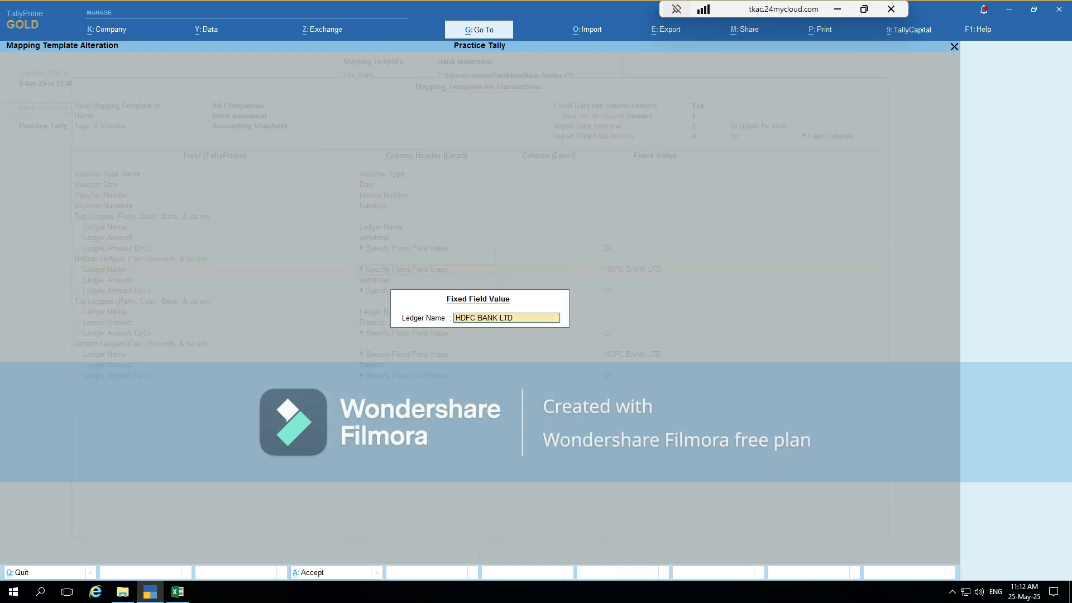
{"action": "key", "text": "BackSpace"}
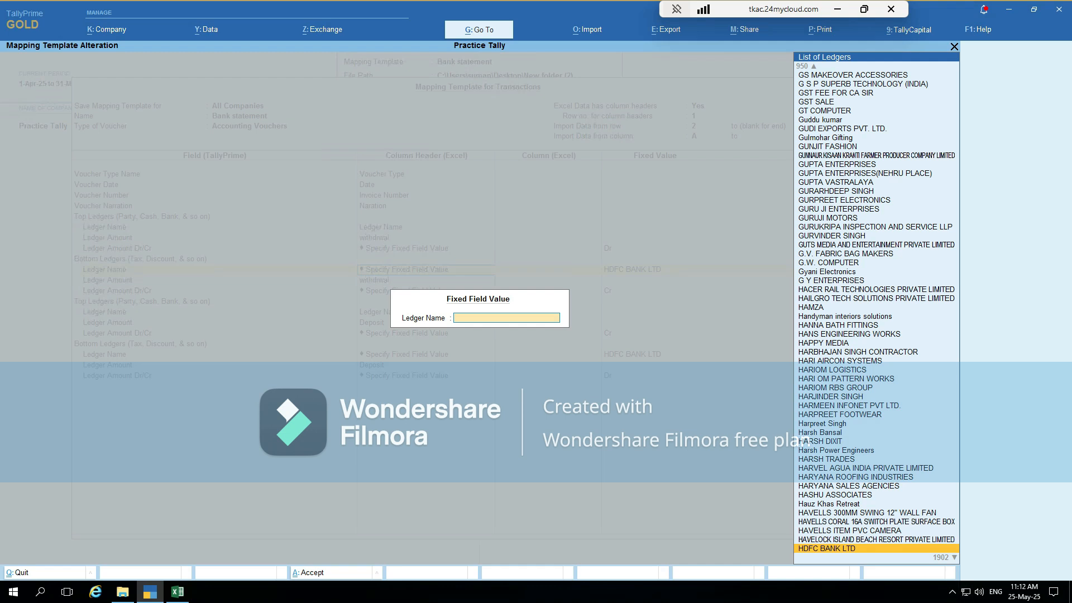
{"action": "key", "text": "Return"}
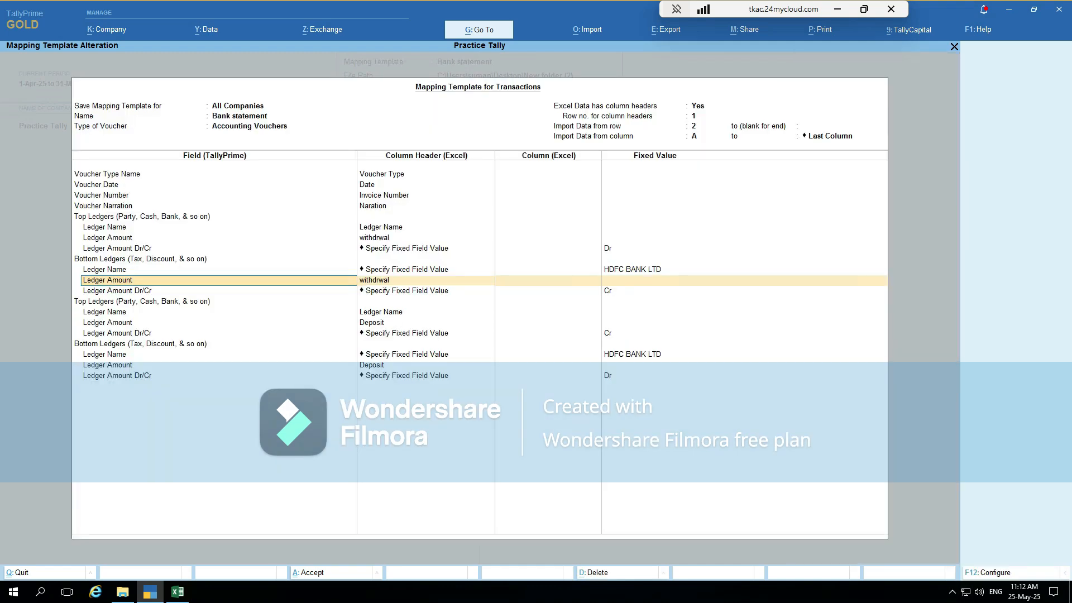
Keep the first bottom ledger's Ledger Amount mapped to withdrwal with Dr/Cr fixed as Cr, and end its field list
{"action": "key", "text": "Return"}
{"action": "key", "text": "Return"}
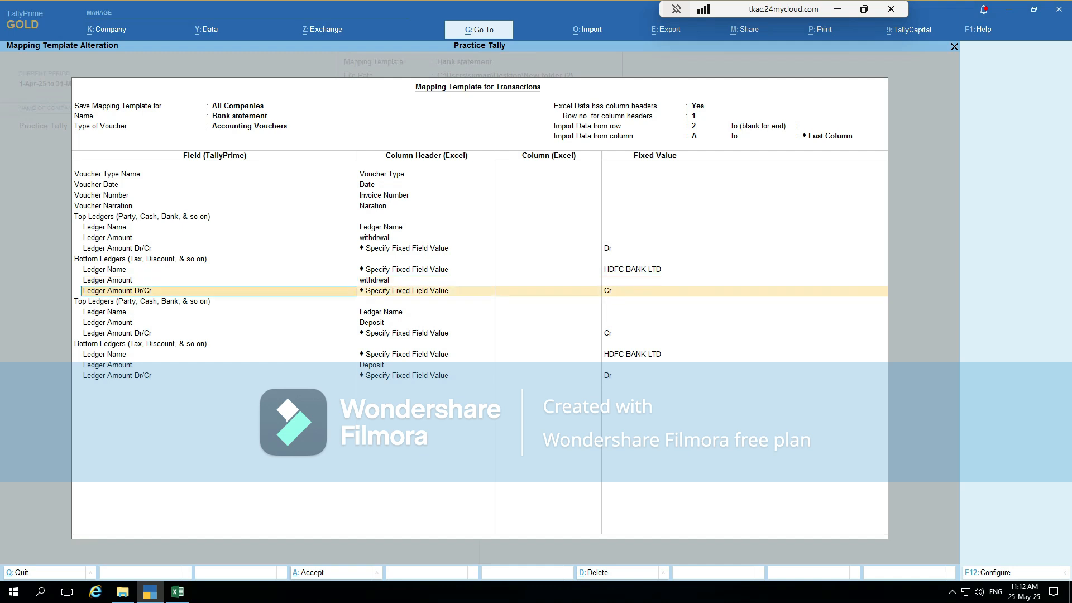
{"action": "key", "text": "alt+Tab"}
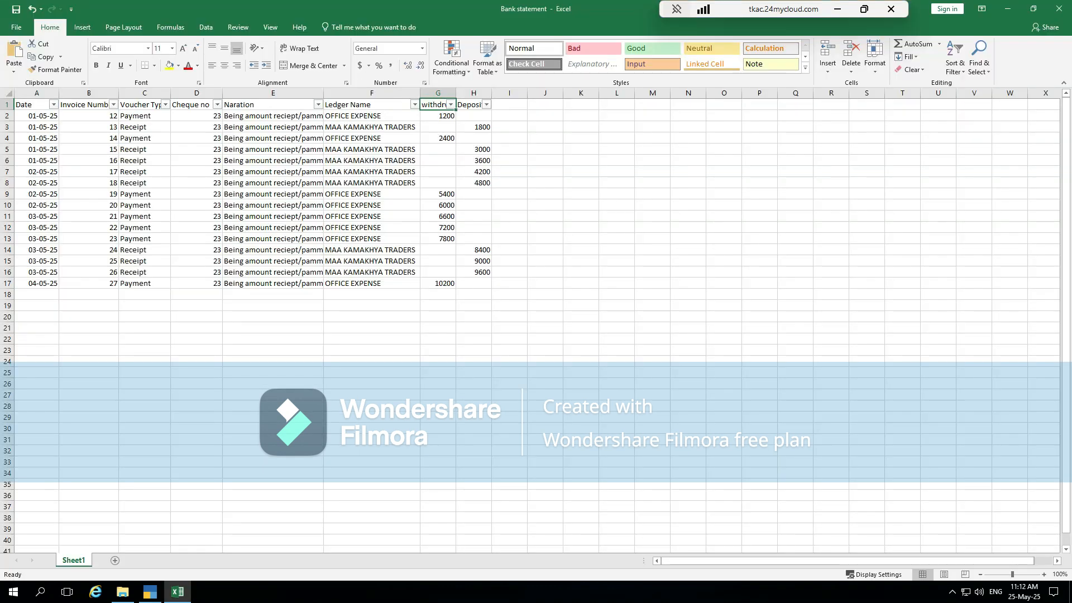
{"action": "key", "text": "alt+Tab"}
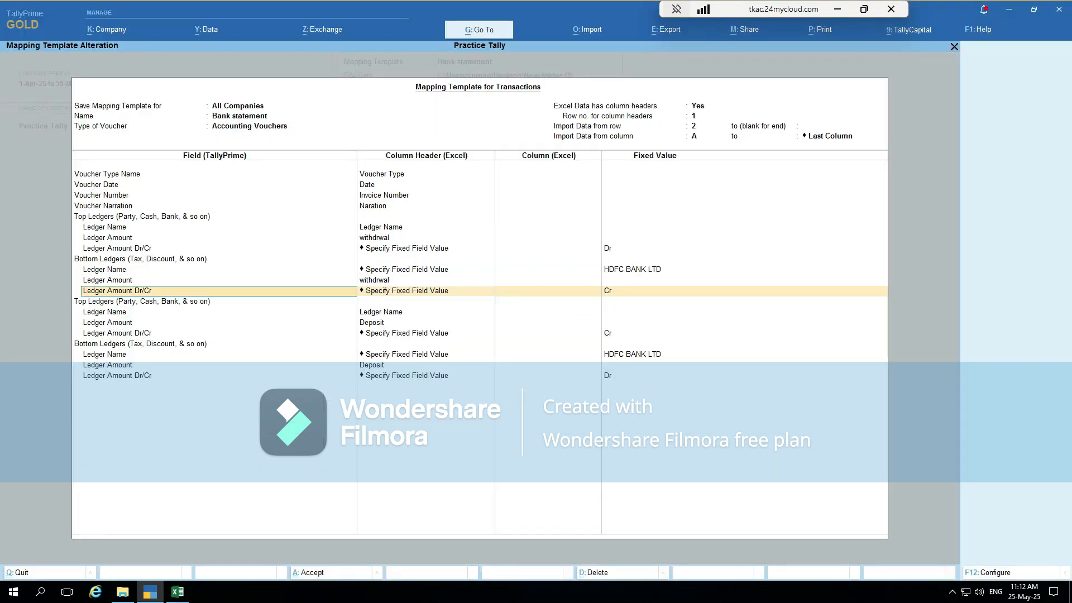
{"action": "key", "text": "Right"}
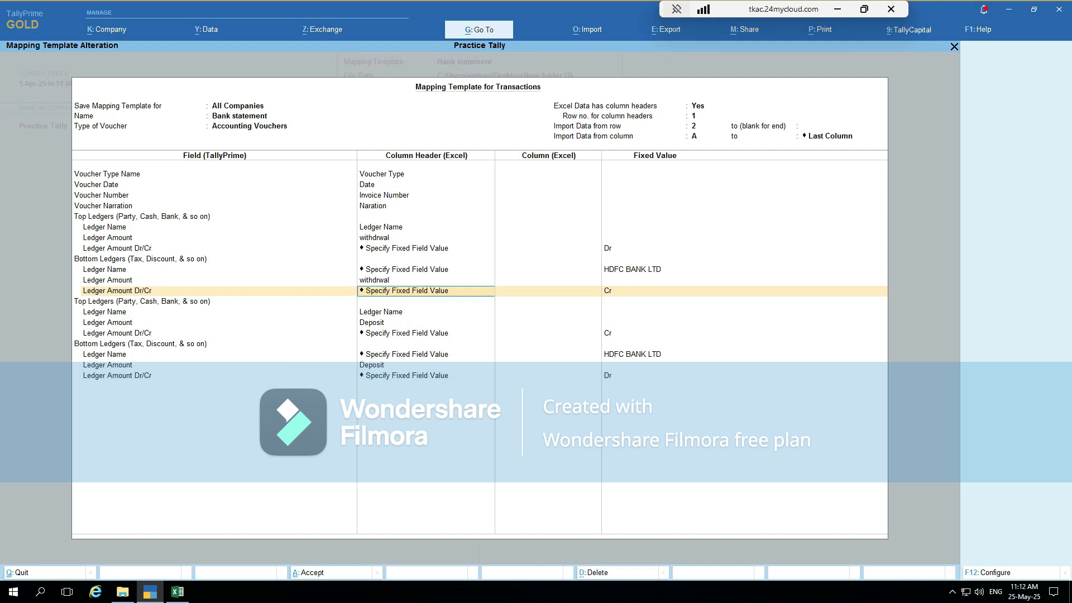
{"action": "key", "text": "Return"}
{"action": "key", "text": "Return"}
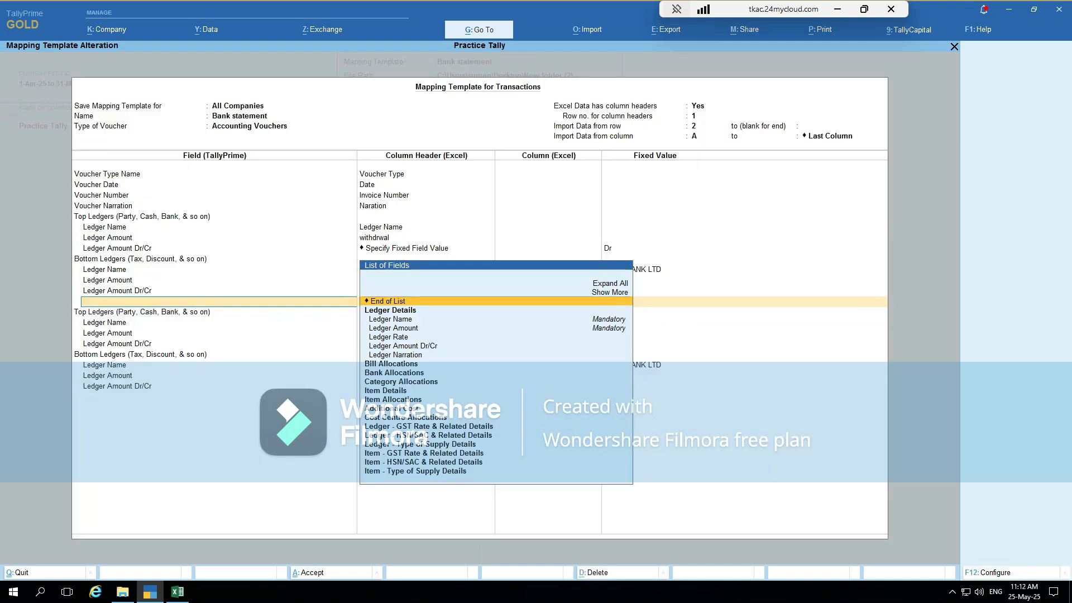
{"action": "key", "text": "Return"}
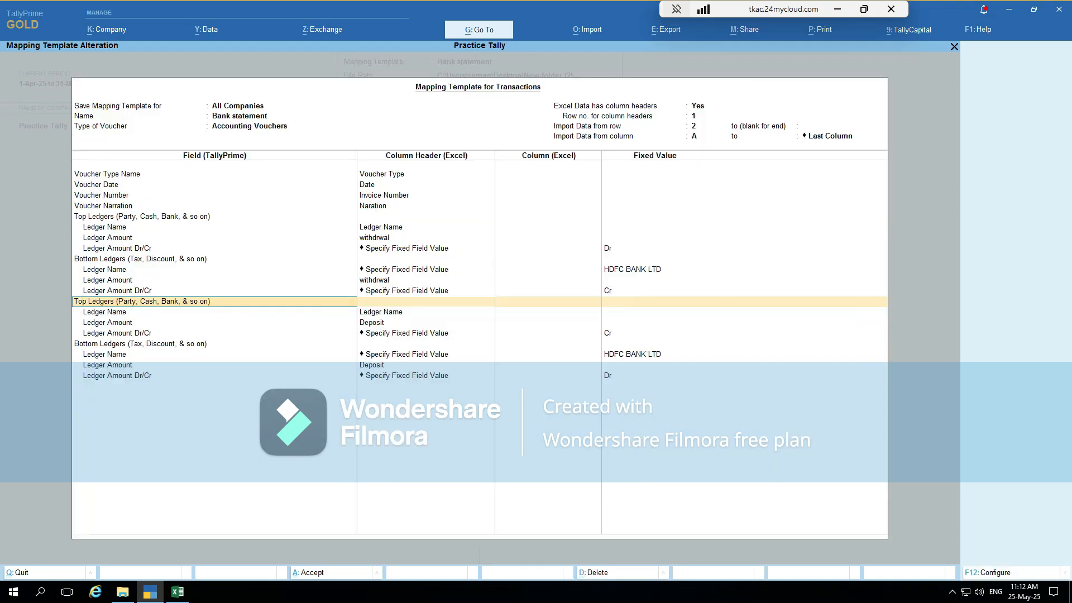
Check the deposit column in Excel and keep the second top ledger mapped to the Ledger Name and Deposit headers in TallyPrime
{"action": "key", "text": "Return"}
{"action": "key", "text": "Return"}
{"action": "key", "text": "Return"}
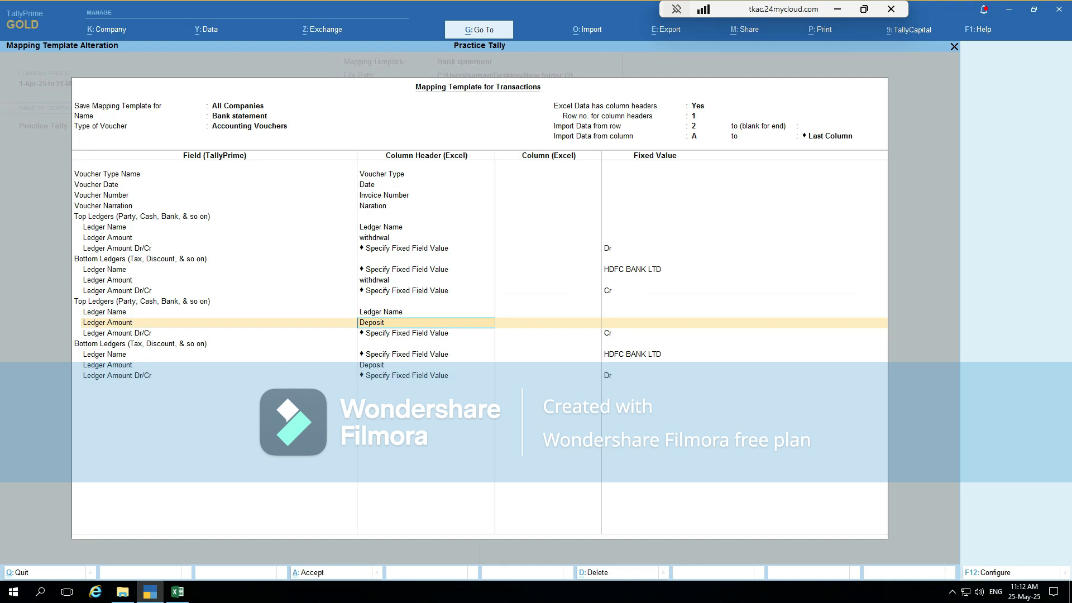
{"action": "key", "text": "alt+Tab"}
{"action": "left_click", "coordinate": [469, 105]}
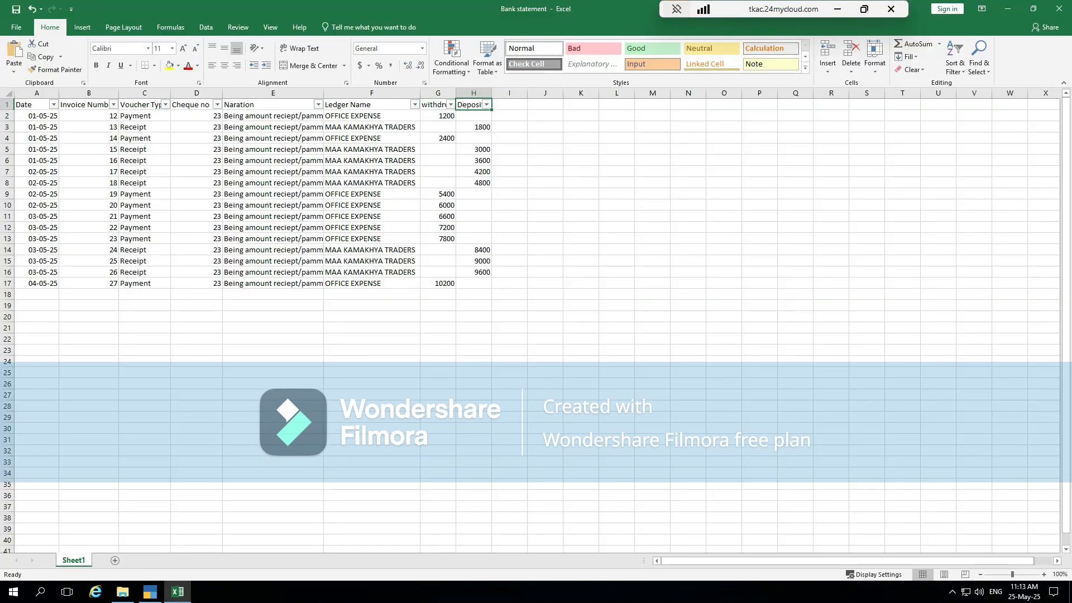
{"action": "key", "text": "alt+Tab"}
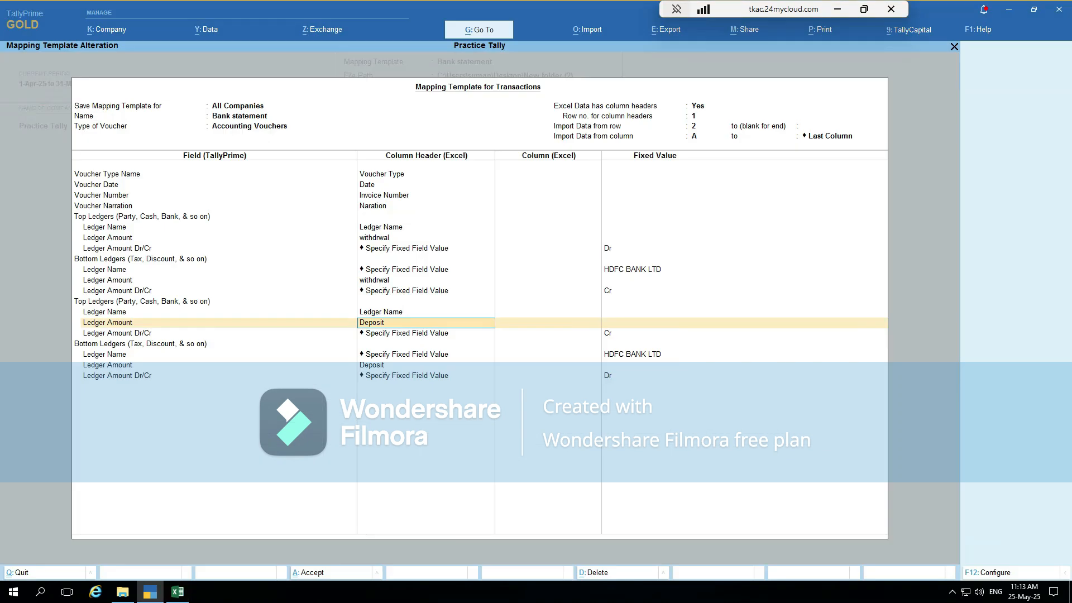
{"action": "key", "text": "alt+Tab"}
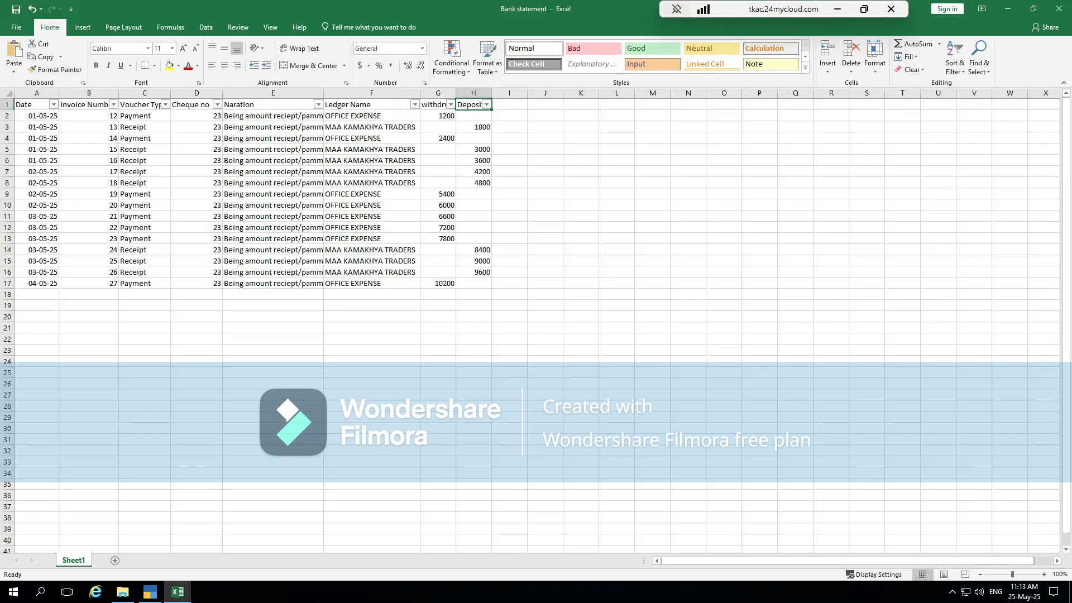
{"action": "key", "text": "alt+Tab"}
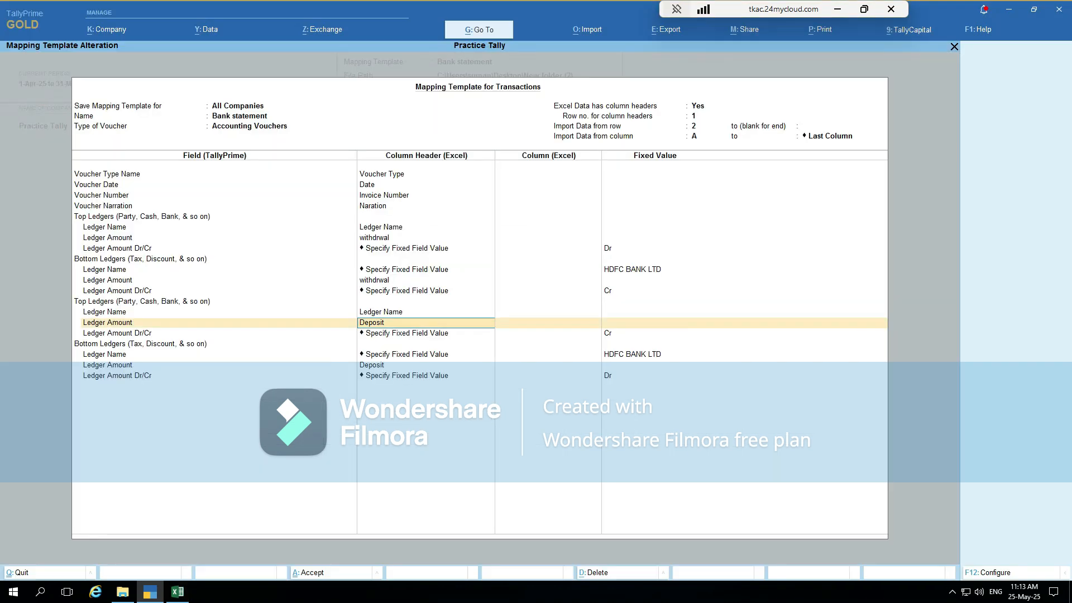
{"action": "key", "text": "alt+Tab"}
{"action": "key", "text": "alt+Tab"}
Keep the second top ledger's Ledger Amount Dr/Cr fixed as Cr and end its field list
{"action": "key", "text": "Down"}
{"action": "key", "text": "Return"}
{"action": "key", "text": "Return"}
{"action": "key", "text": "Return"}
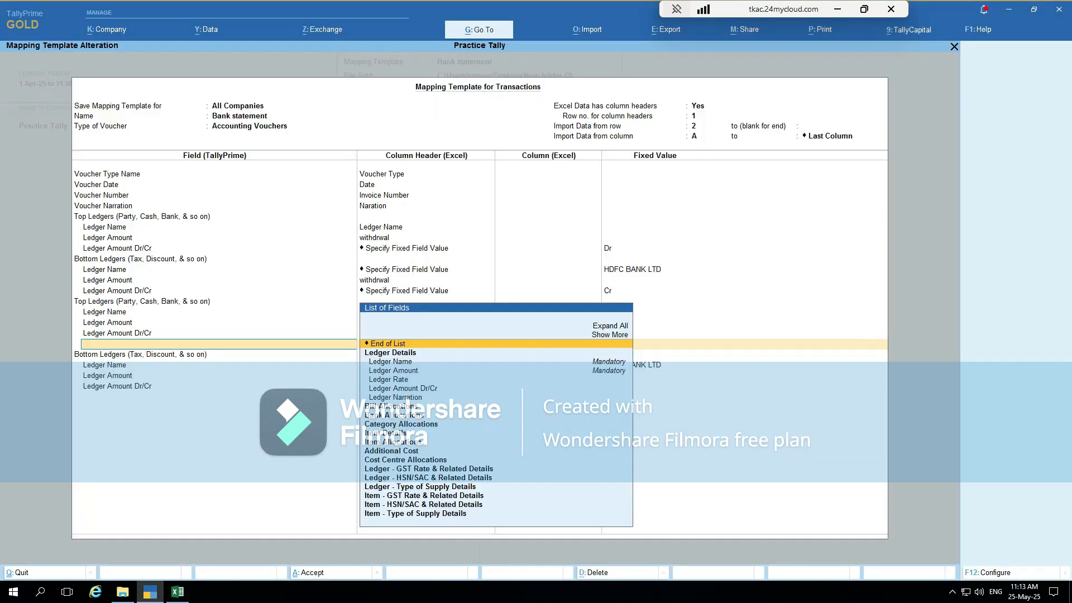
{"action": "key", "text": "Return"}
Keep the second bottom ledger's Ledger Name fixed as HDFC BANK LTD and its Ledger Amount mapped to Deposit
{"action": "key", "text": "Return"}
{"action": "key", "text": "Return"}
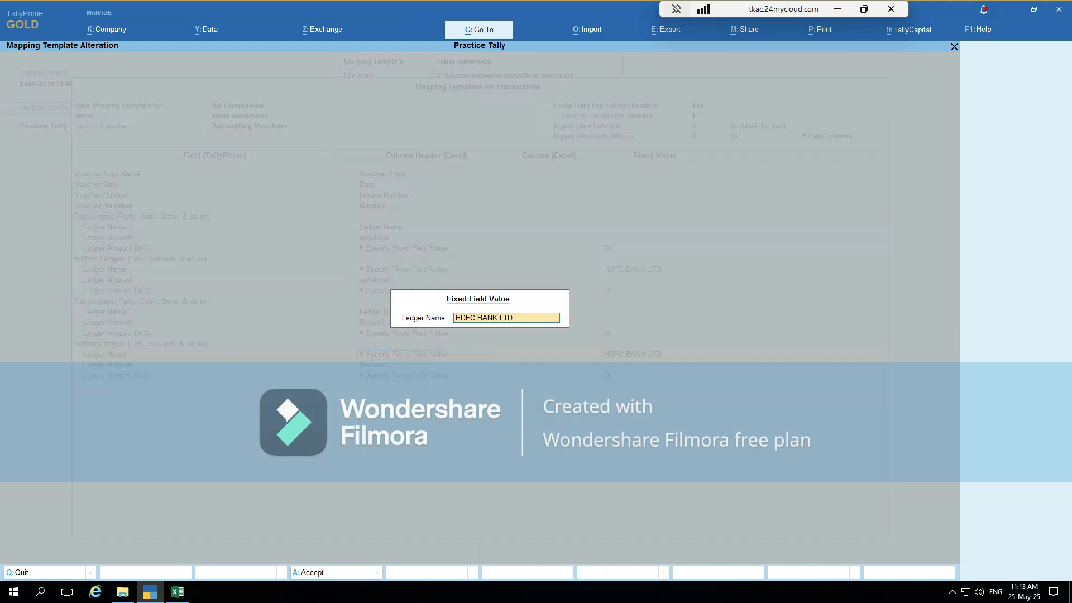
{"action": "key", "text": "Return"}
{"action": "key", "text": "Return"}
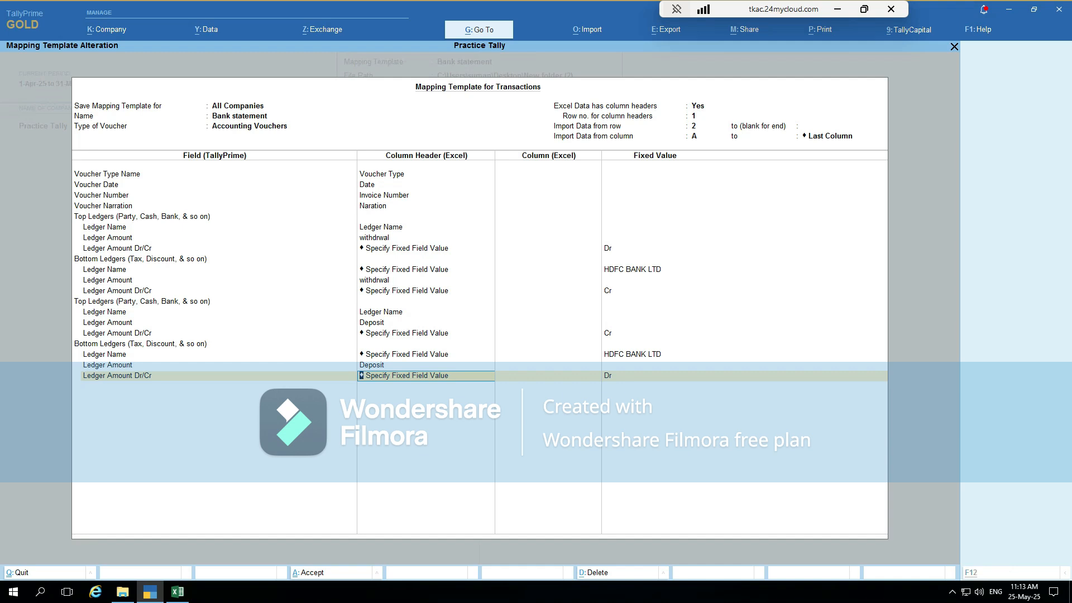
{"action": "key", "text": "alt+Tab"}
{"action": "key", "text": "alt+Tab"}
Keep the second bottom ledger's Ledger Amount Dr/Cr fixed as Dr and save the Bank statement mapping template
{"action": "key", "text": "Return"}
{"action": "key", "text": "Return"}
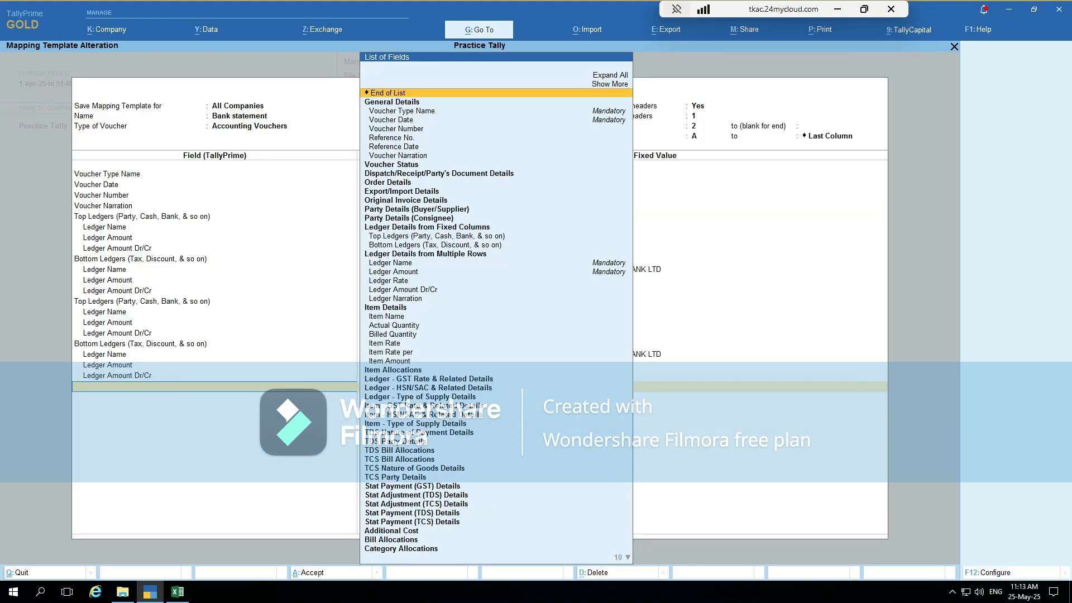
{"action": "key", "text": "Return"}
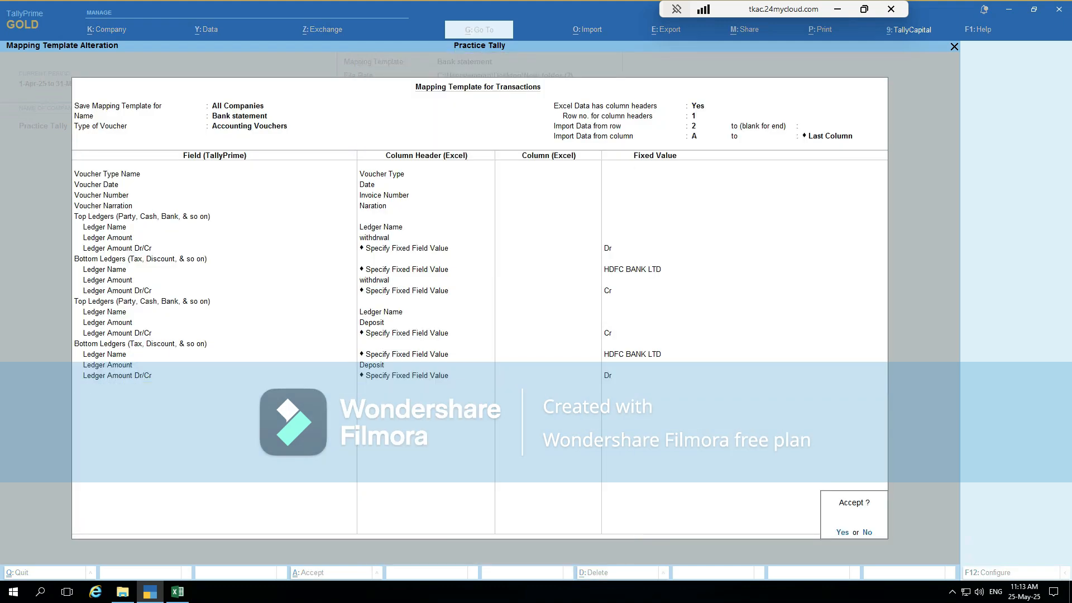
{"action": "key", "text": "Return"}
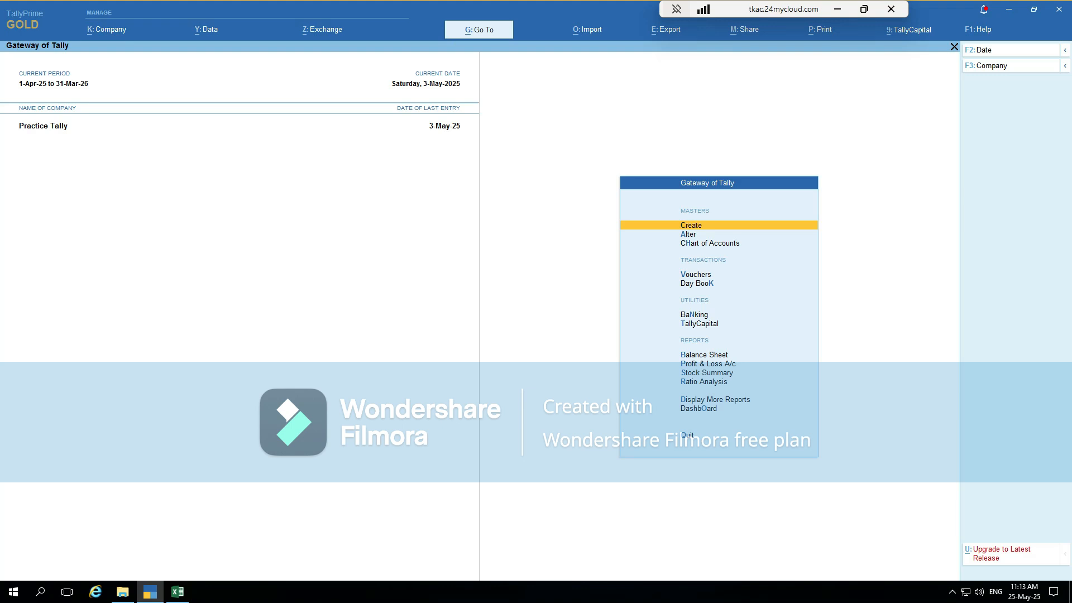
Open the alteration of Excel mapping templates for transactions
{"action": "key", "text": "alt+o"}
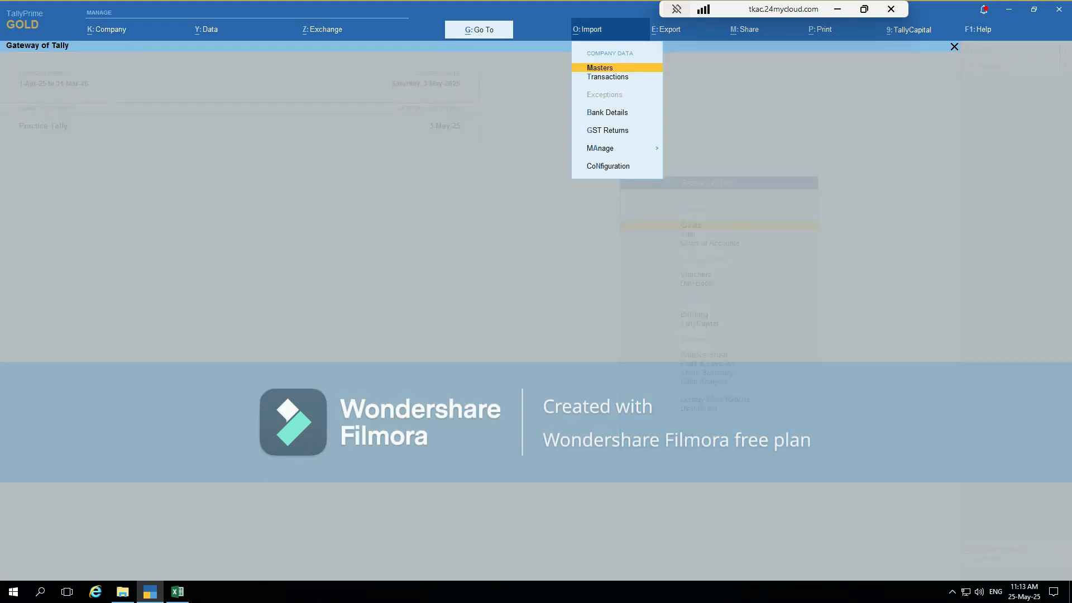
{"action": "key", "text": "Down"}
{"action": "key", "text": "Down"}
{"action": "key", "text": "Down"}
{"action": "key", "text": "Down"}
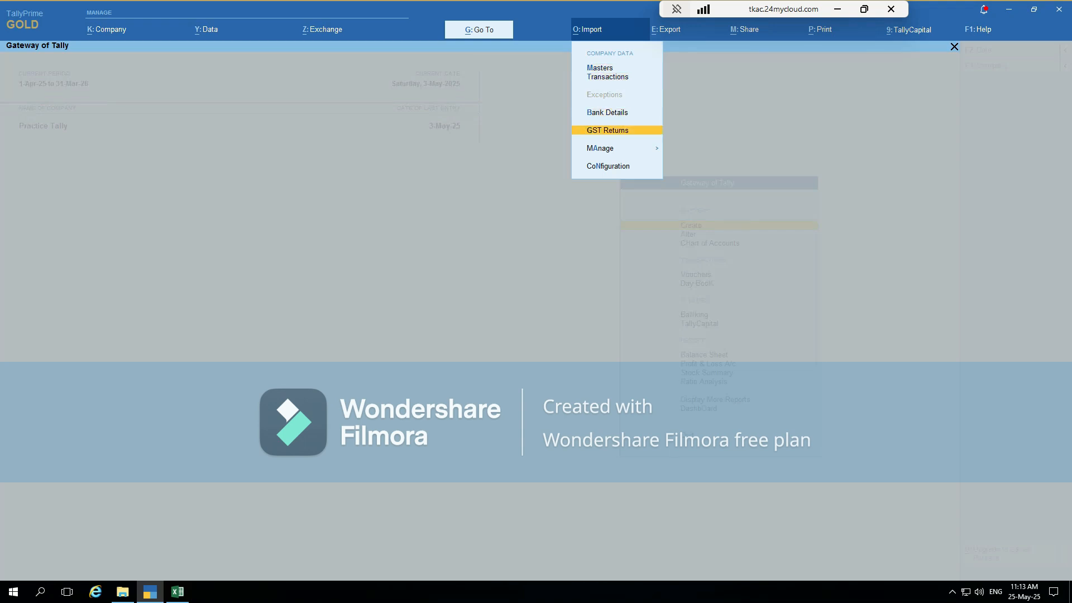
{"action": "key", "text": "Return"}
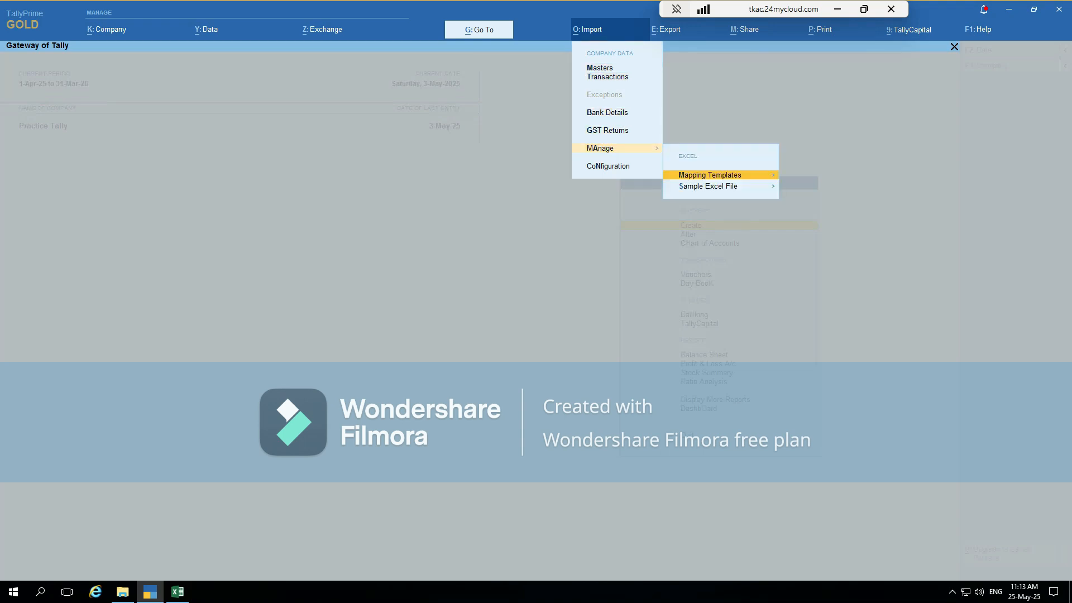
{"action": "key", "text": "Return"}
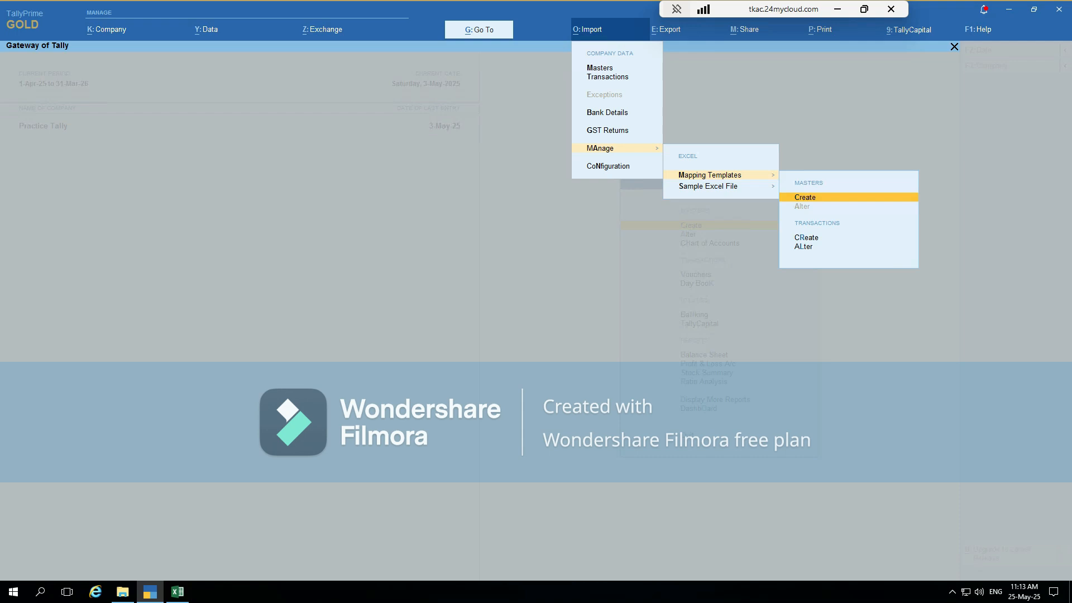
{"action": "key", "text": "Down"}
{"action": "key", "text": "Down"}
{"action": "key", "text": "Return"}
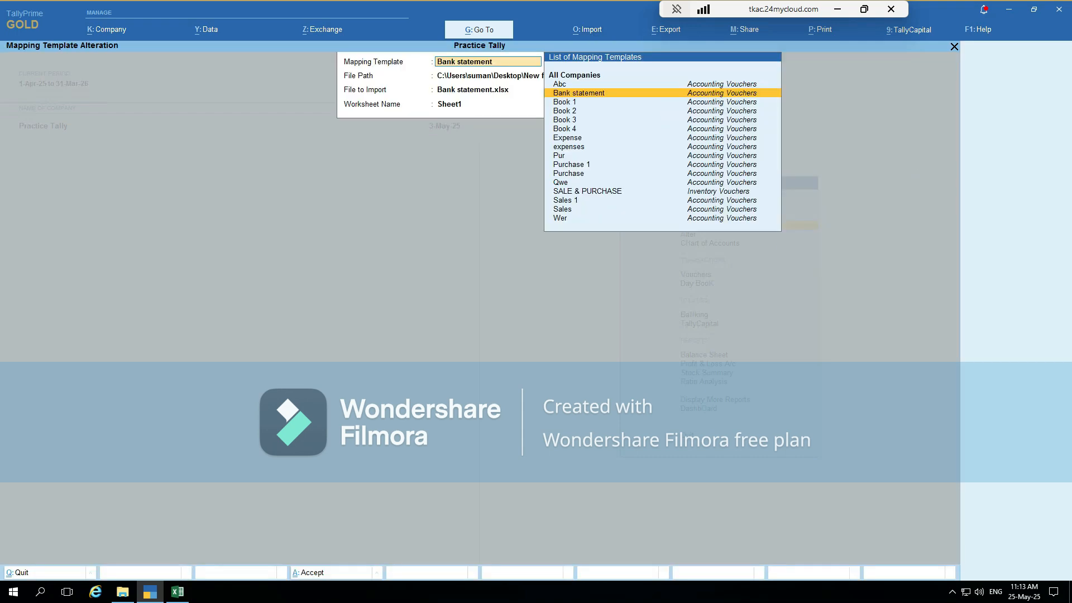
Review the Bank statement mapping template for Bank statement.xlsx, Sheet1, and return to the Gateway of Tally without changing it
{"action": "key", "text": "Return"}
{"action": "key", "text": "Return"}
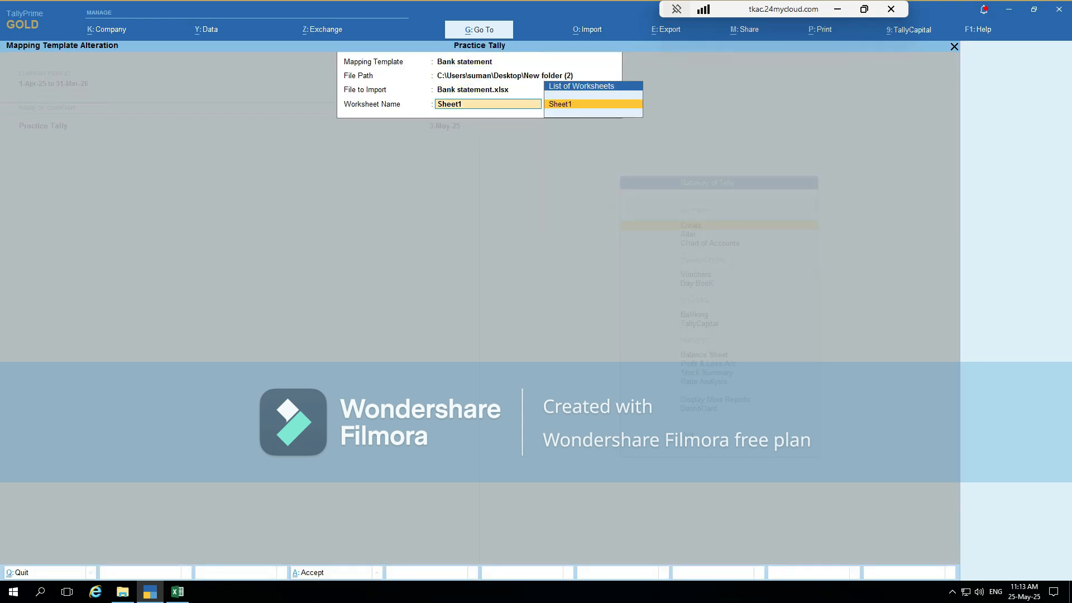
{"action": "key", "text": "Return"}
{"action": "key", "text": "Return"}
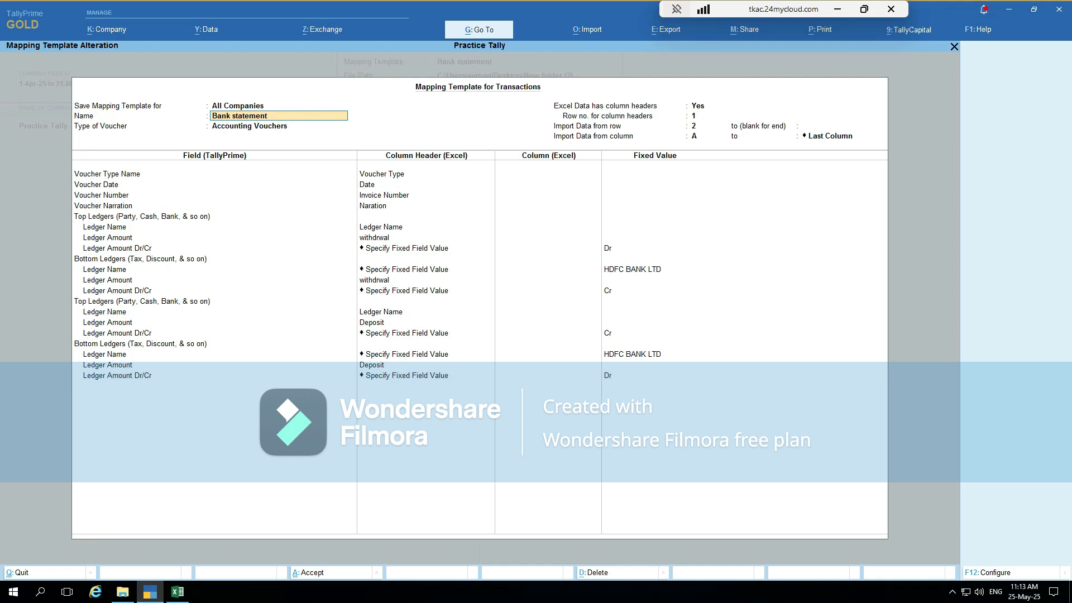
{"action": "key", "text": "Escape"}
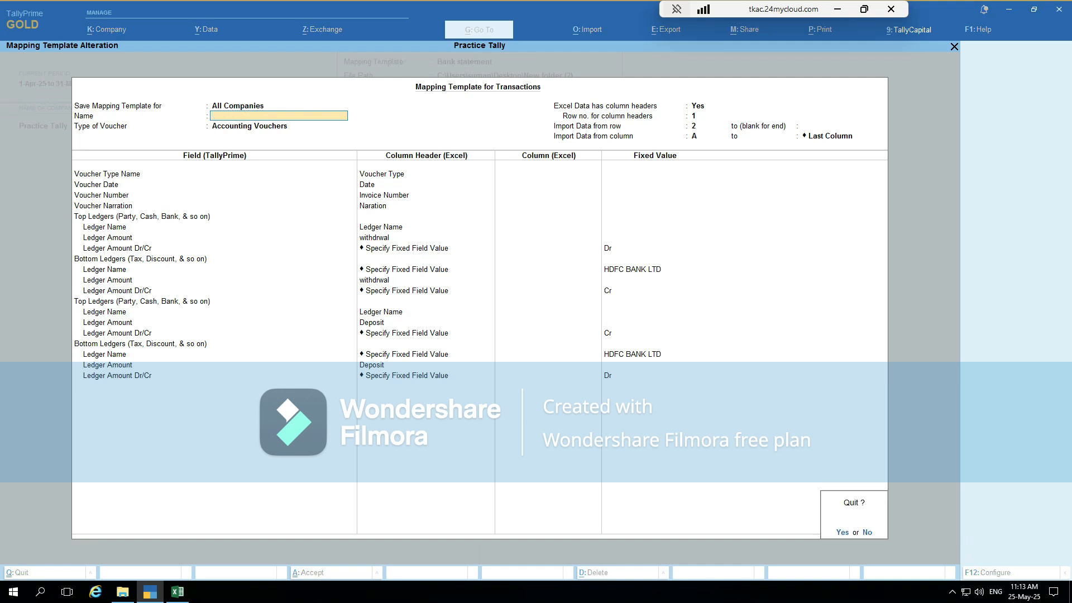
{"action": "key", "text": "y"}
{"action": "key", "text": "Escape"}
Open the ledger vouchers of HDFC BANK LTD for the period 1-May-25 to 31-May-25
{"action": "type", "text": "ndalHdfc"}
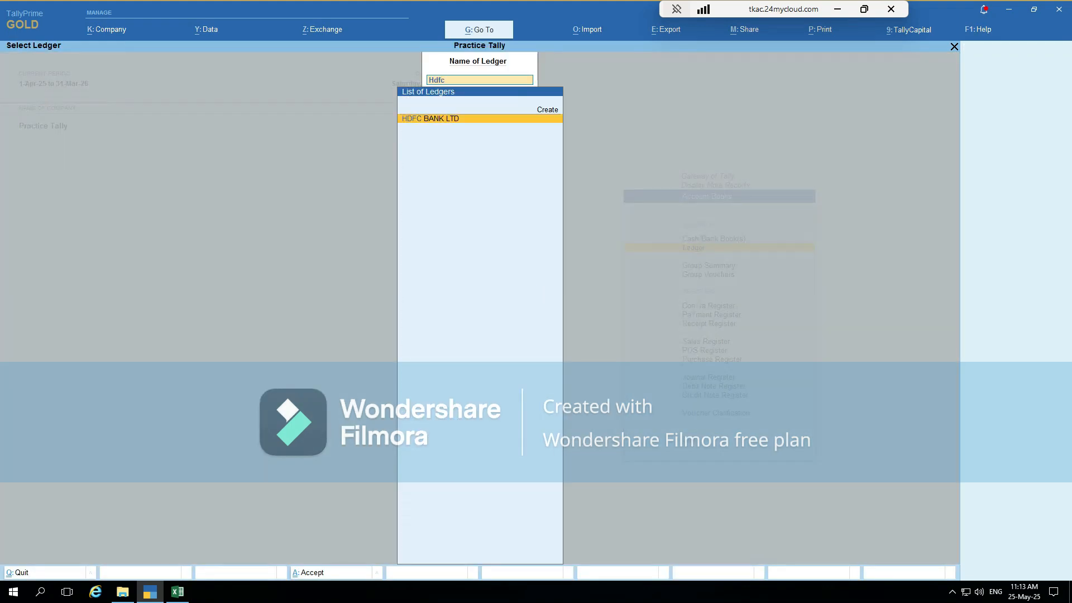
{"action": "key", "text": "Return"}
{"action": "key", "text": "alt+F2"}
{"action": "type", "text": "may25"}
{"action": "key", "text": "Return"}
{"action": "type", "text": "may"}
{"action": "key", "text": "Return"}
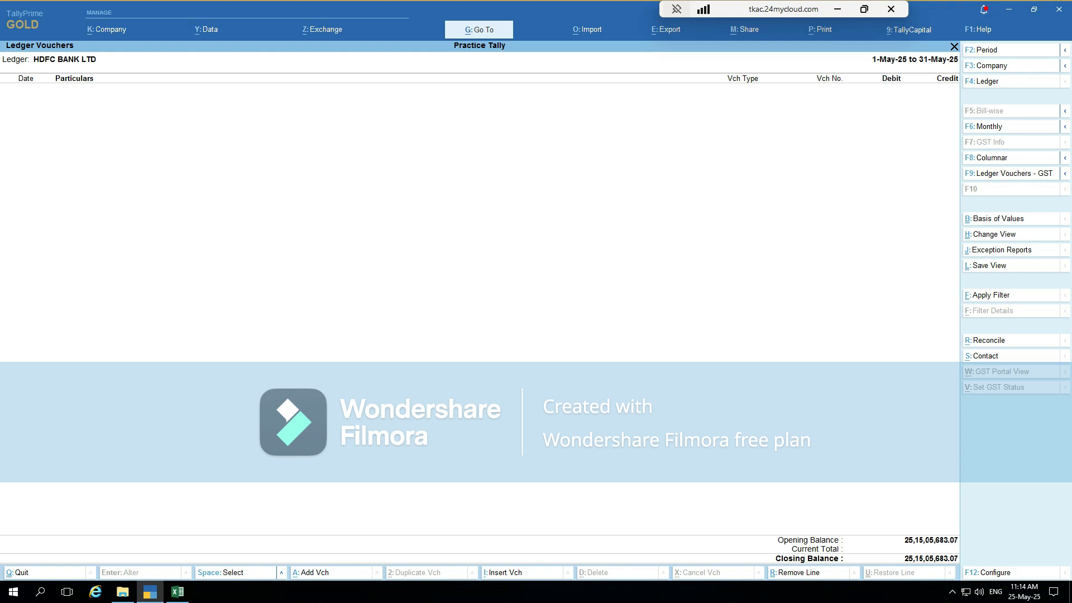
Check the statement in Excel, and start a transactions import in TallyPrime with Excel (Spreadsheet) as the file format
{"action": "key", "text": "alt+Tab"}
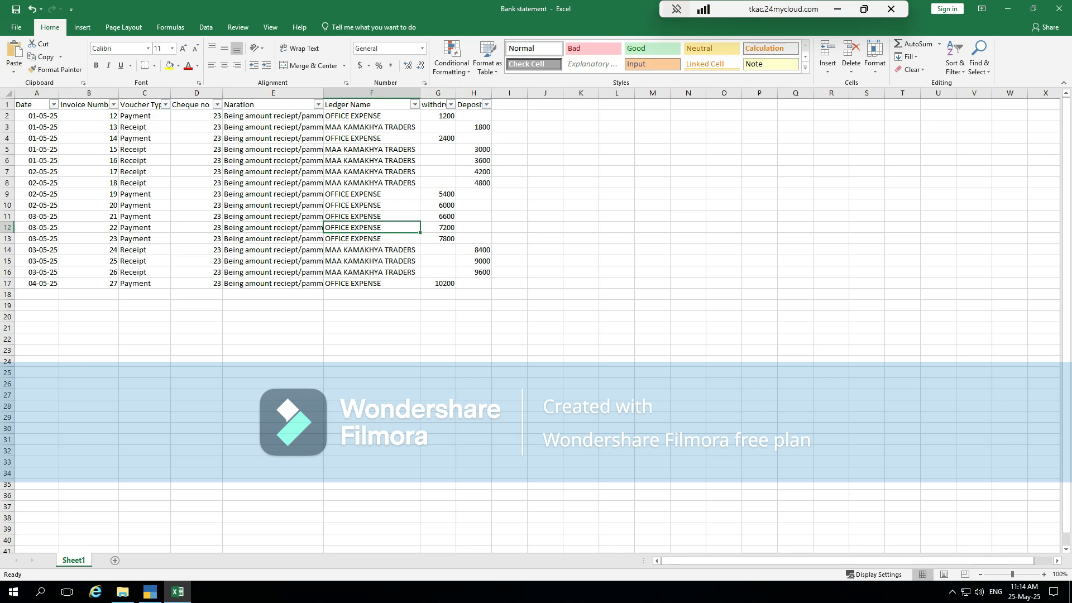
{"action": "key", "text": "alt+Tab"}
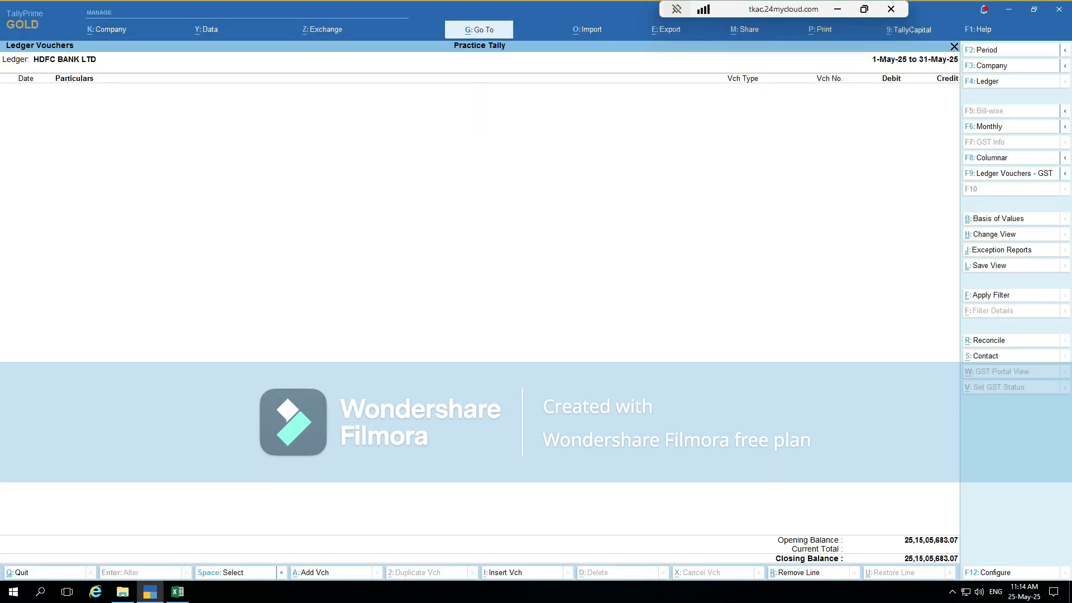
{"action": "key", "text": "alt+o"}
{"action": "key", "text": "Down"}
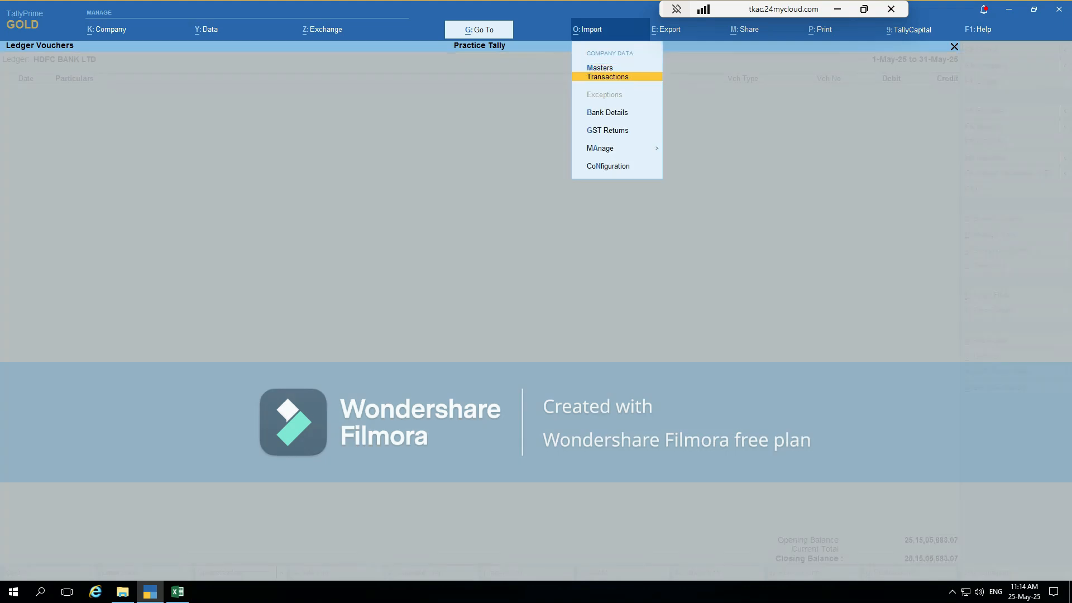
{"action": "key", "text": "Return"}
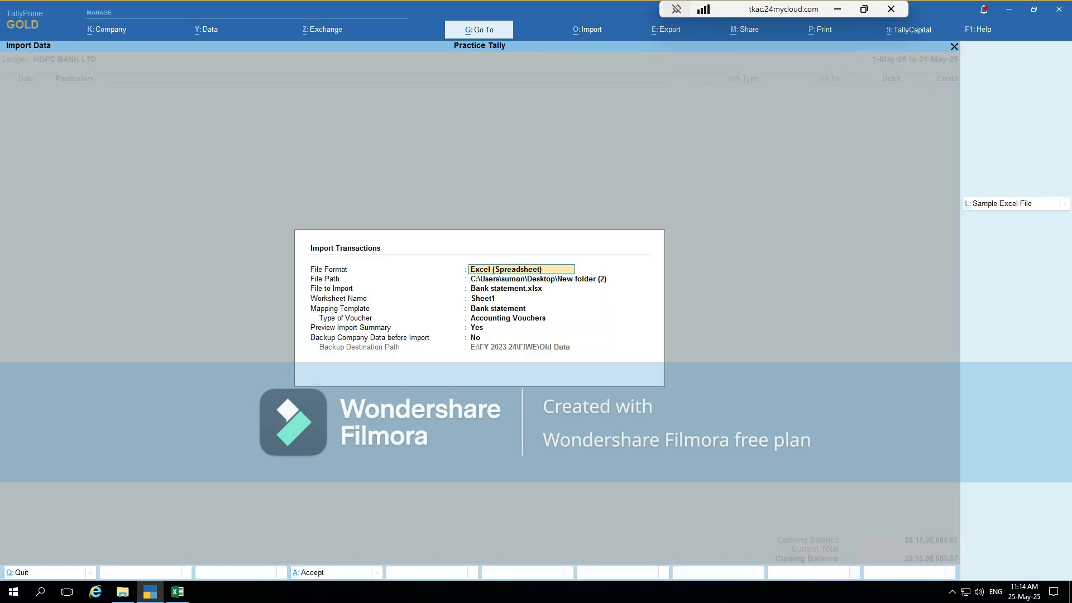
{"action": "key", "text": "Return"}
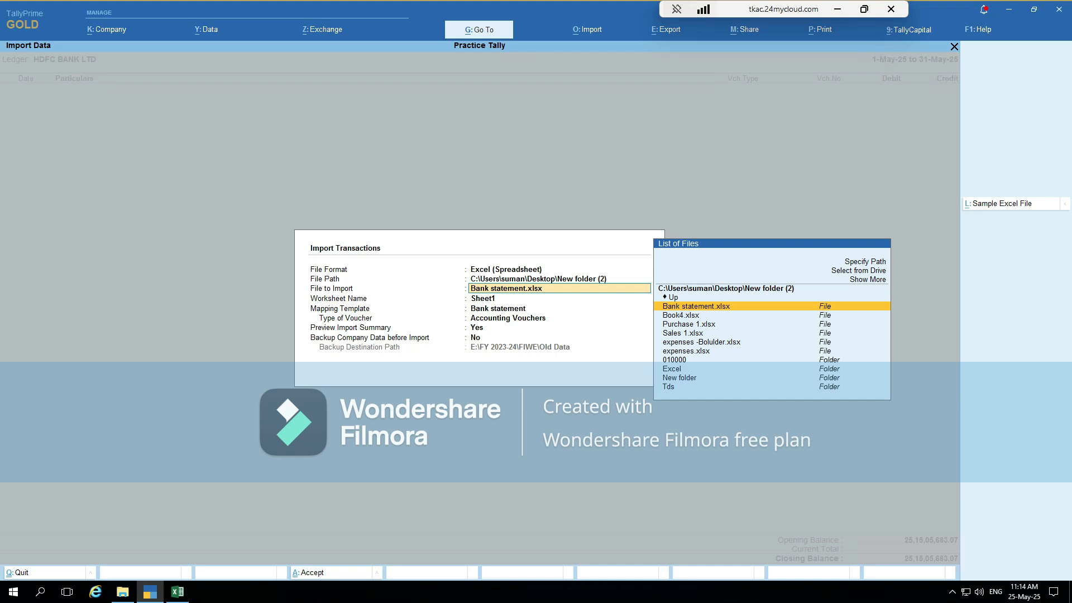
Choose to specify the import file path and copy the path of New folder (2) from File Explorer
{"action": "key", "text": "Up"}
{"action": "key", "text": "Up"}
{"action": "key", "text": "Up"}
{"action": "key", "text": "Up"}
{"action": "key", "text": "Return"}
{"action": "key", "text": "alt+Tab"}
{"action": "key", "text": "alt+Tab"}
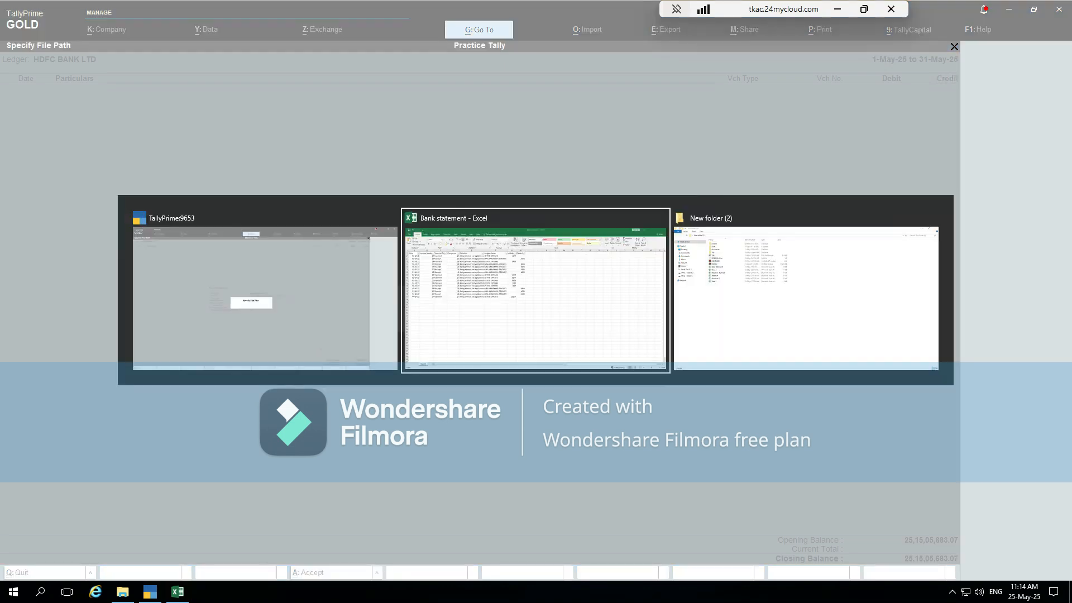
{"action": "key", "text": "alt+d"}
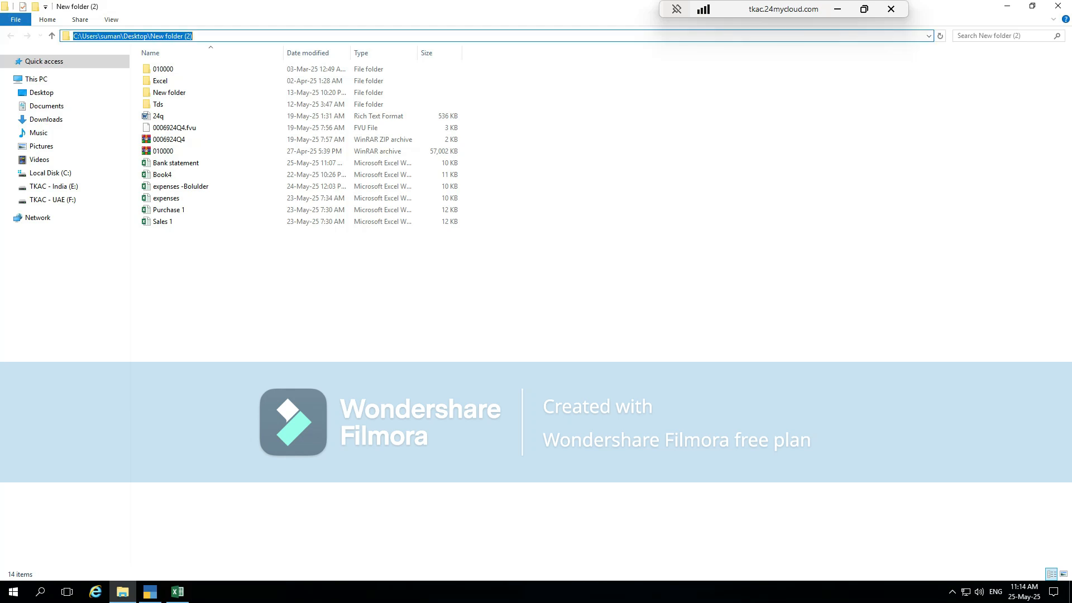
{"action": "key", "text": "ctrl+c"}
Paste the copied folder path as the import location in TallyPrime and select Bank statement.xlsx as the file to import
{"action": "key", "text": "alt+Tab"}
{"action": "key", "text": "ctrl+v"}
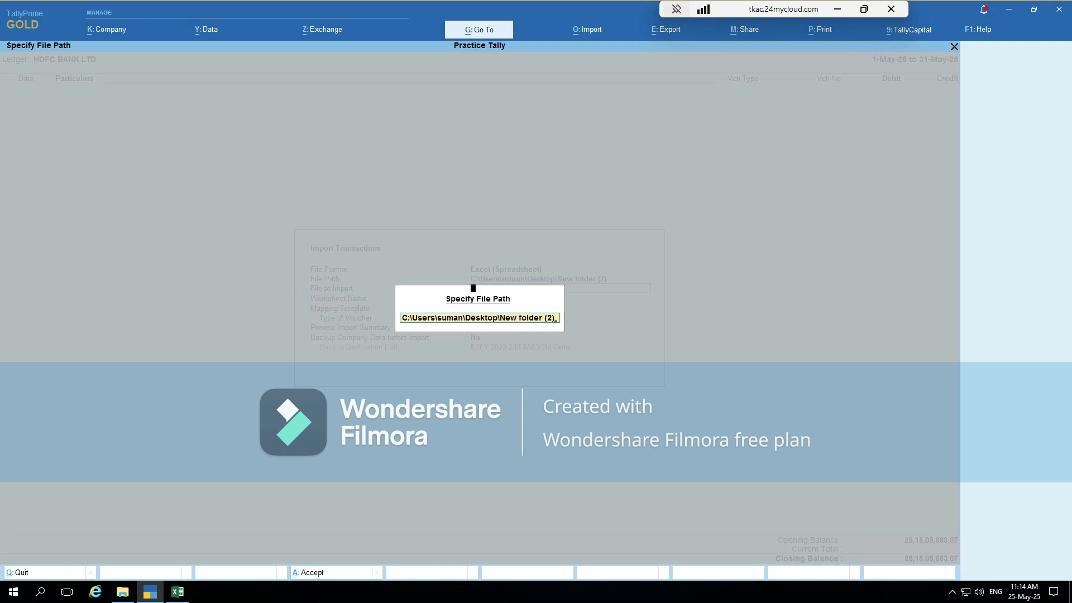
{"action": "key", "text": "Return"}
{"action": "key", "text": "Return"}
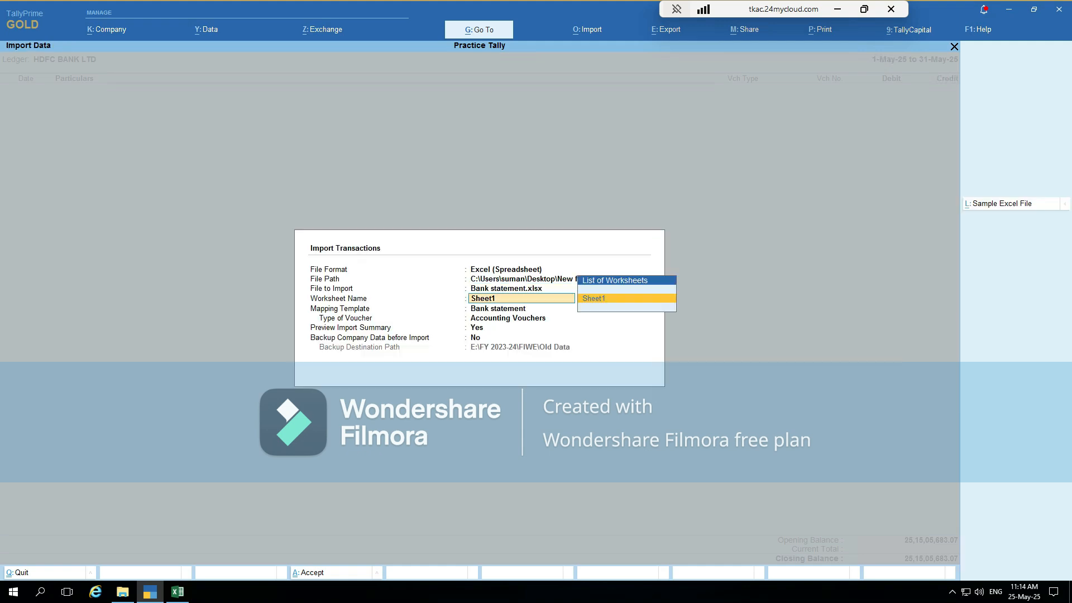
Check the worksheet name in the Excel workbook and keep Sheet1 as the worksheet to import in TallyPrime
{"action": "key", "text": "alt+Tab"}
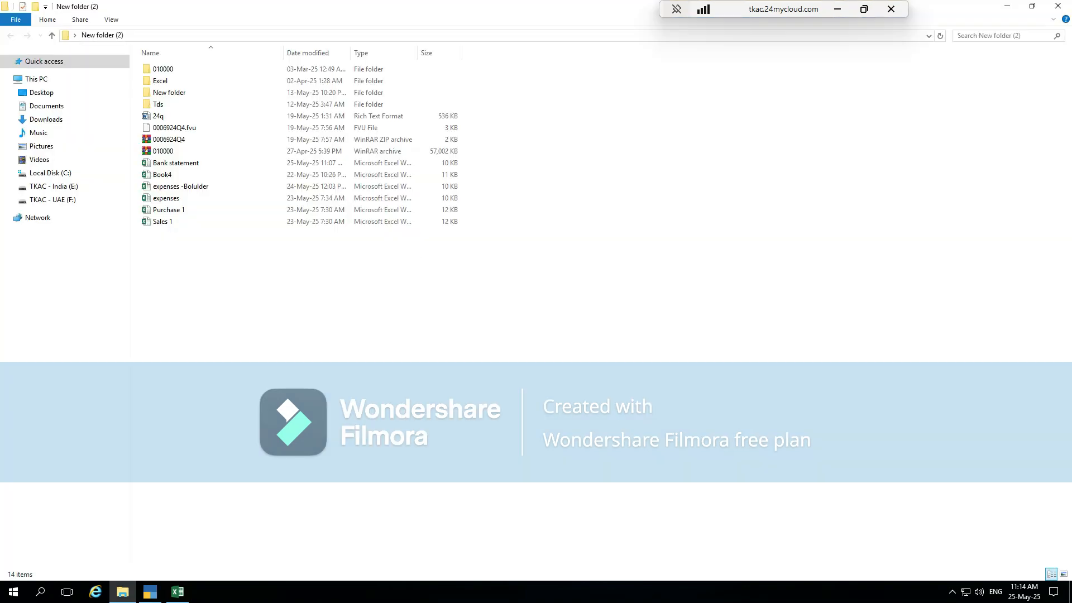
{"action": "key", "text": "alt+Tab"}
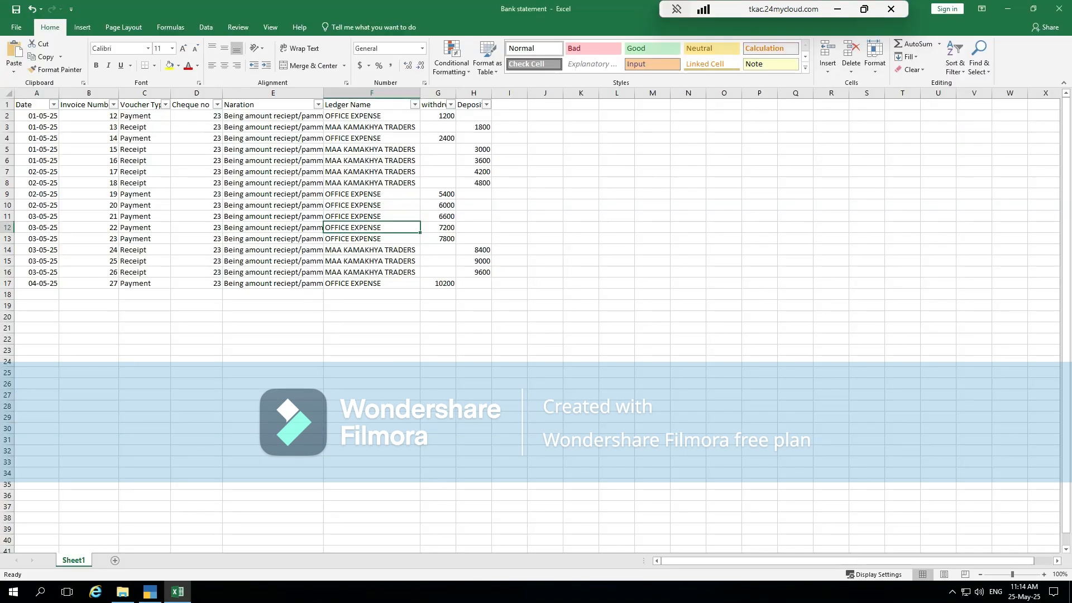
{"action": "key", "text": "alt+Tab"}
{"action": "key", "text": "alt+Tab"}
{"action": "key", "text": "alt+Tab"}
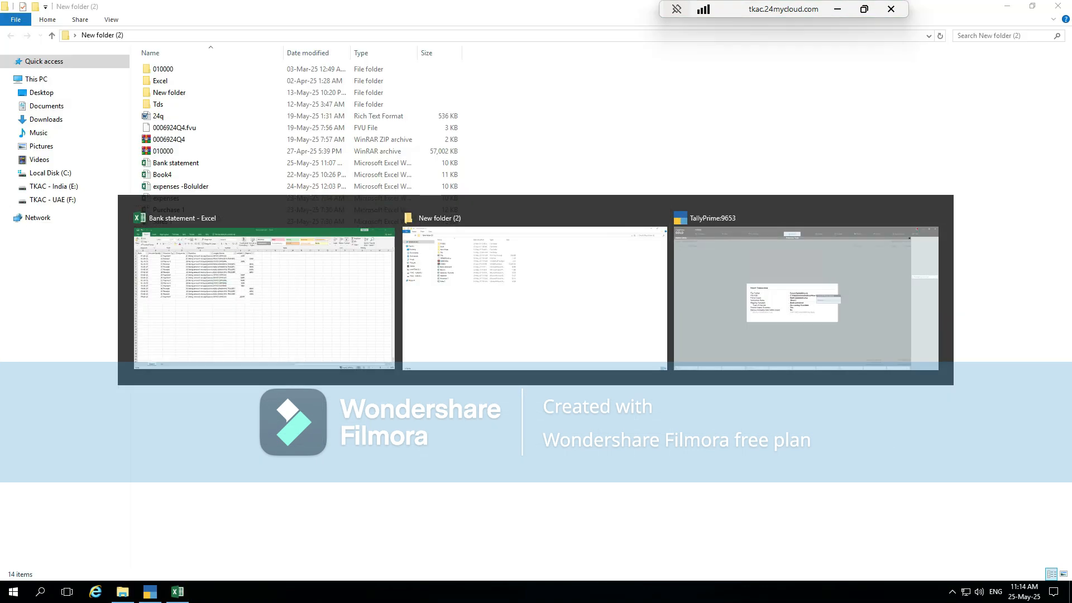
{"action": "key", "text": "alt+Tab"}
{"action": "key", "text": "alt+Tab"}
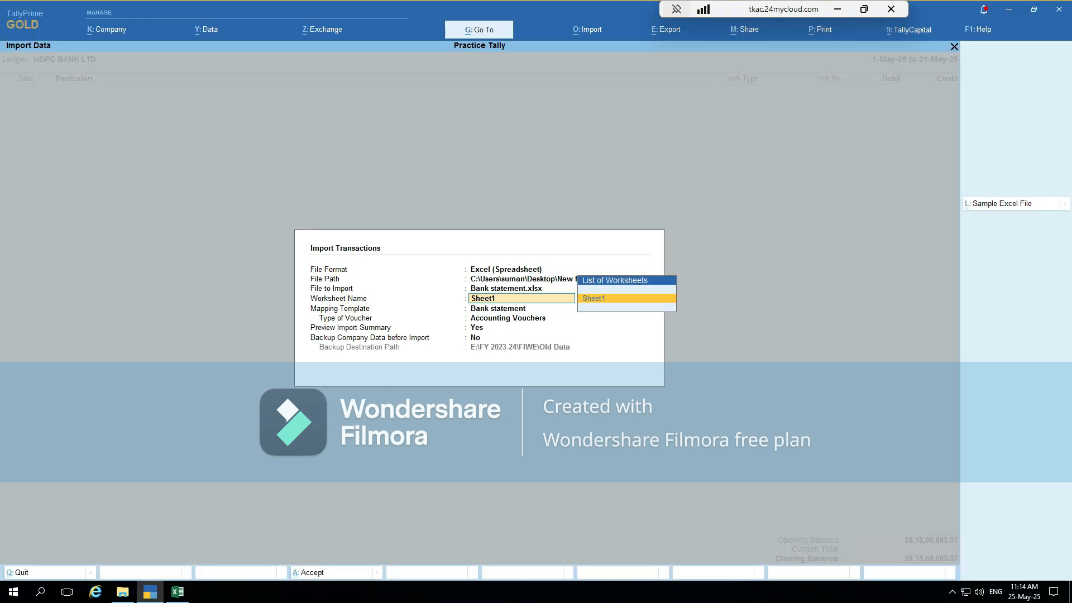
{"action": "key", "text": "Return"}
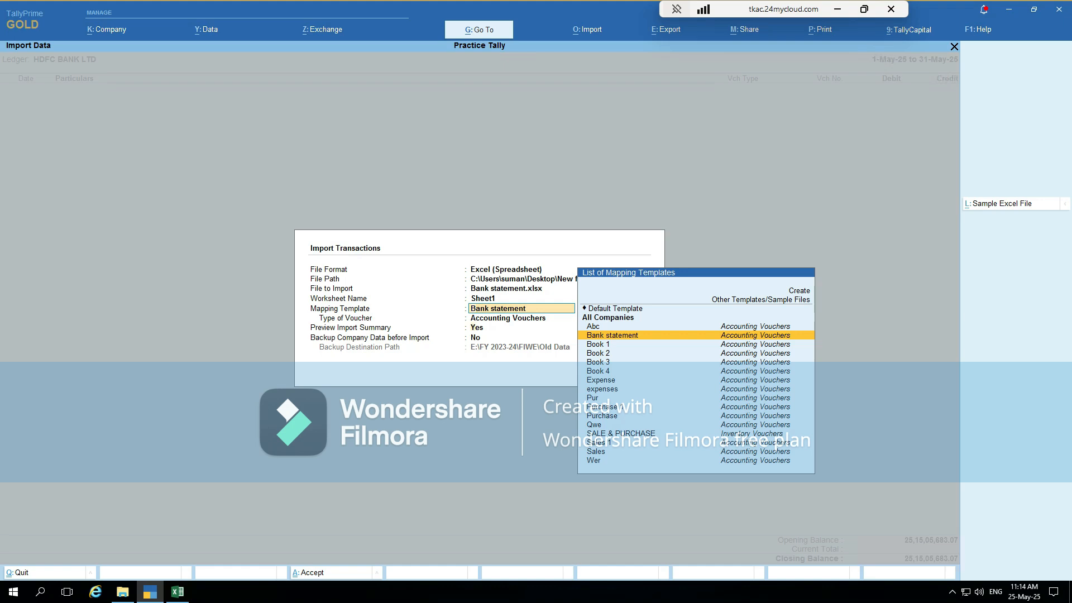
Keep the Bank statement mapping template with Accounting Vouchers and open the import summary preview
{"action": "key", "text": "Return"}
{"action": "key", "text": "Return"}
{"action": "key", "text": "Return"}
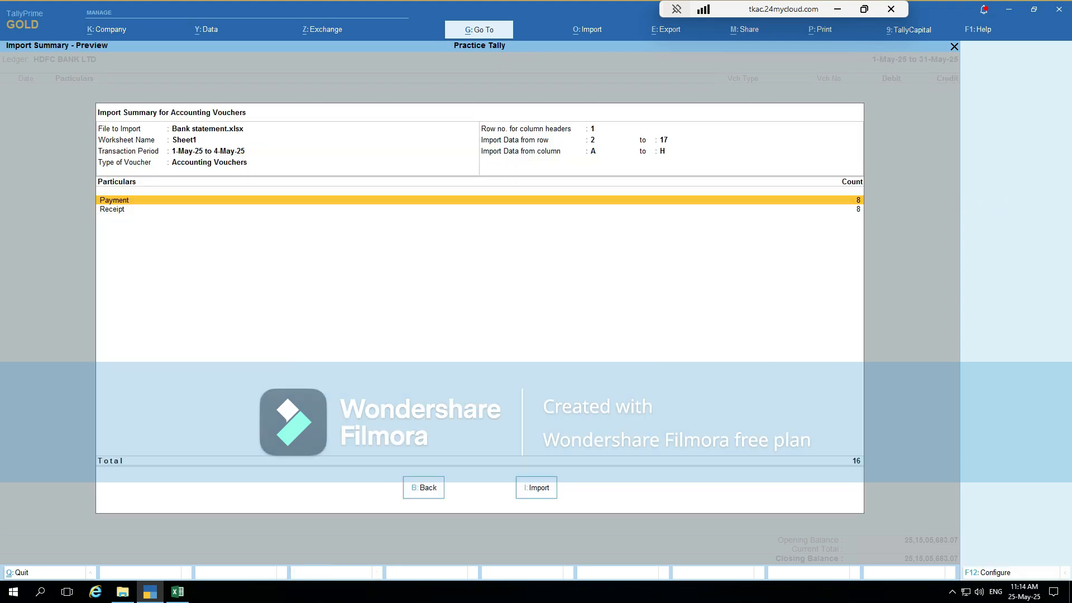
Select the voucher type entries in C2:C17 of the Excel statement to check their count
{"action": "key", "text": "alt+Tab"}
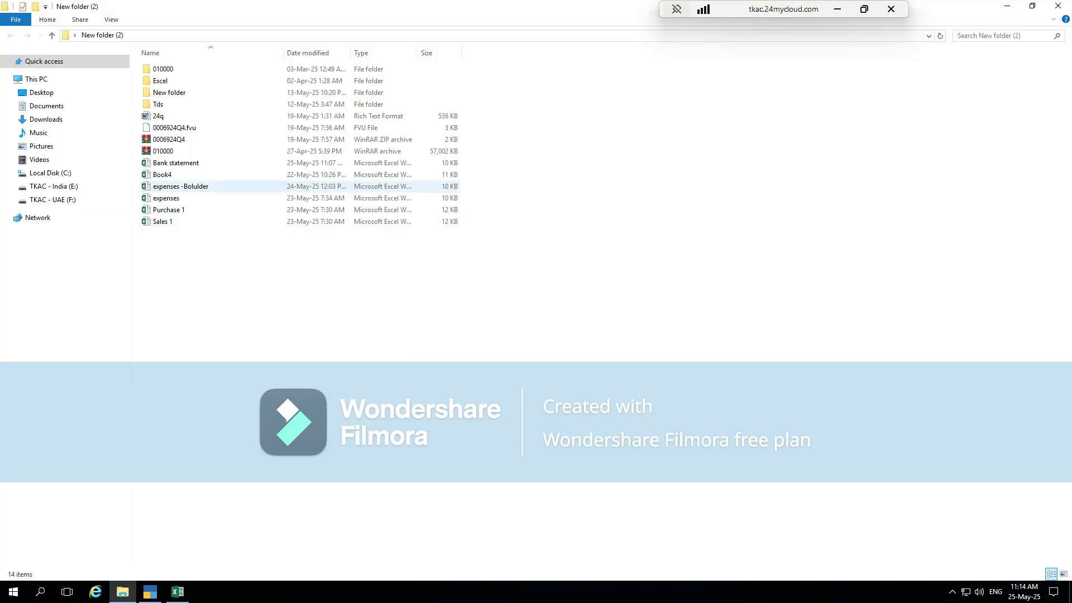
{"action": "key", "text": "alt+Tab"}
{"action": "left_click", "coordinate": [144, 116]}
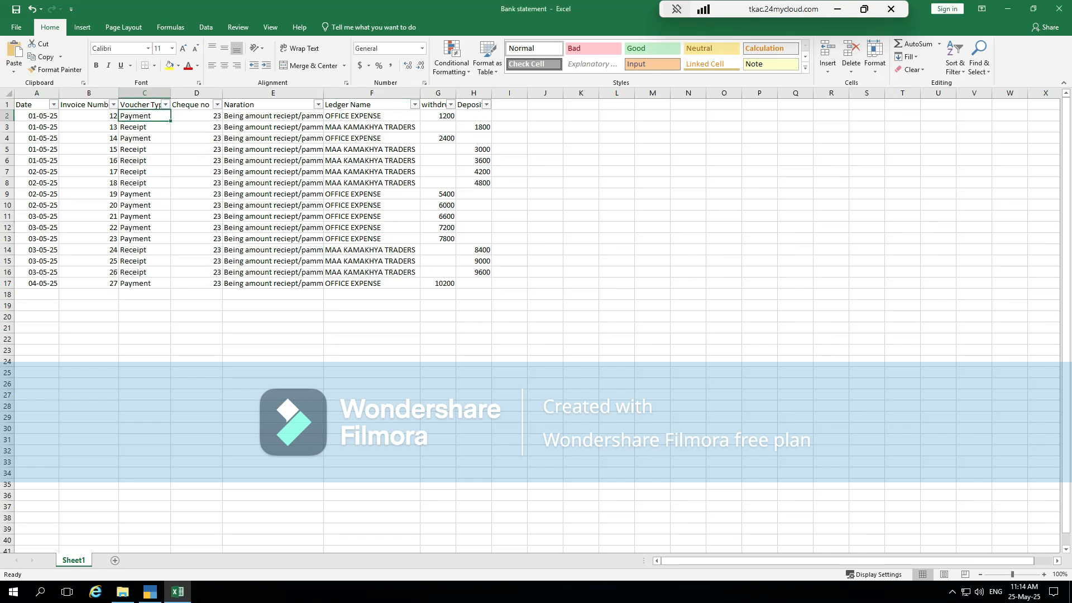
{"action": "key", "text": "ctrl+shift+Down"}
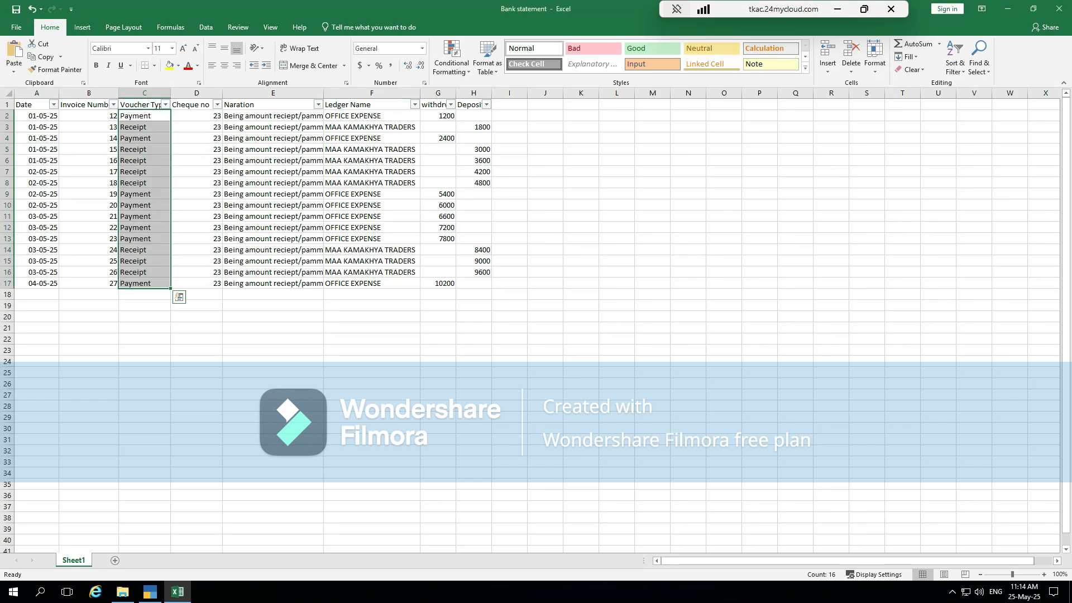
Return to TallyPrime and import the previewed payment and receipt vouchers from Bank statement.xlsx
{"action": "key", "text": "alt+Tab"}
{"action": "key", "text": "alt+Tab"}
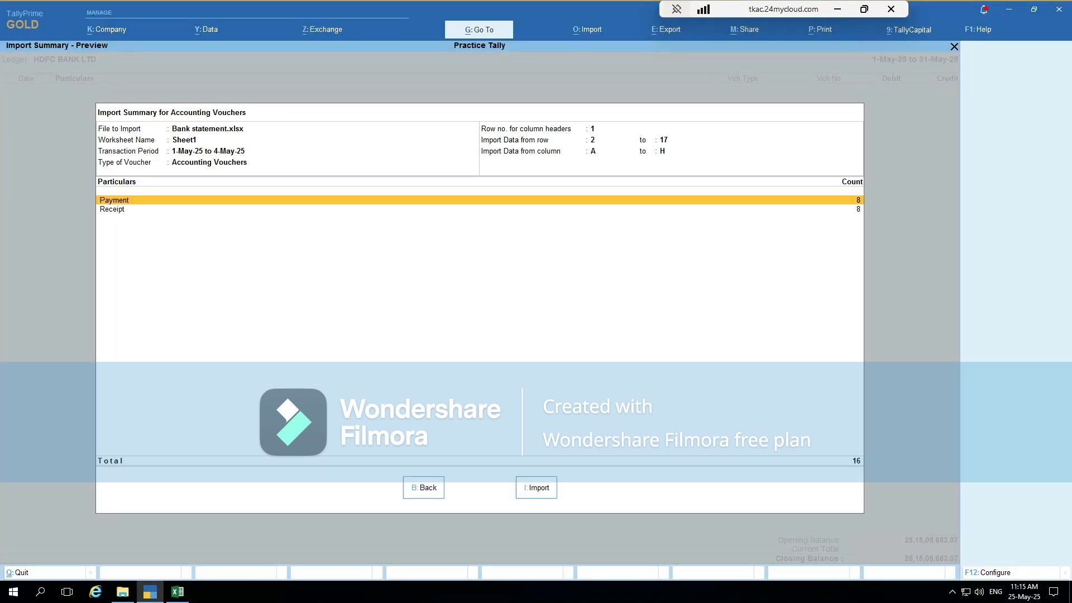
{"action": "key", "text": "i"}
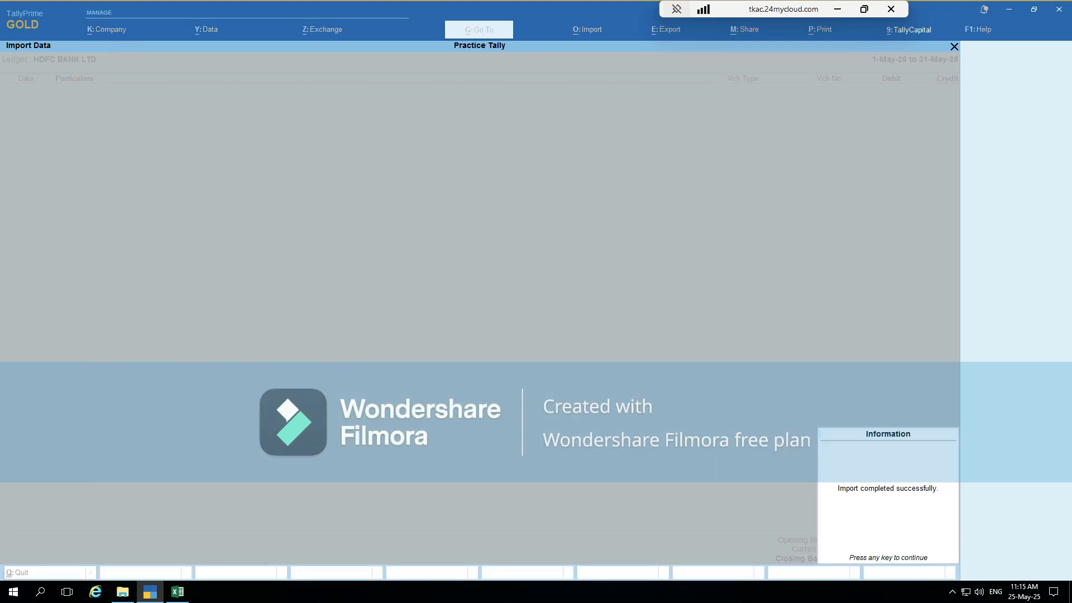
{"action": "key", "text": "Return"}
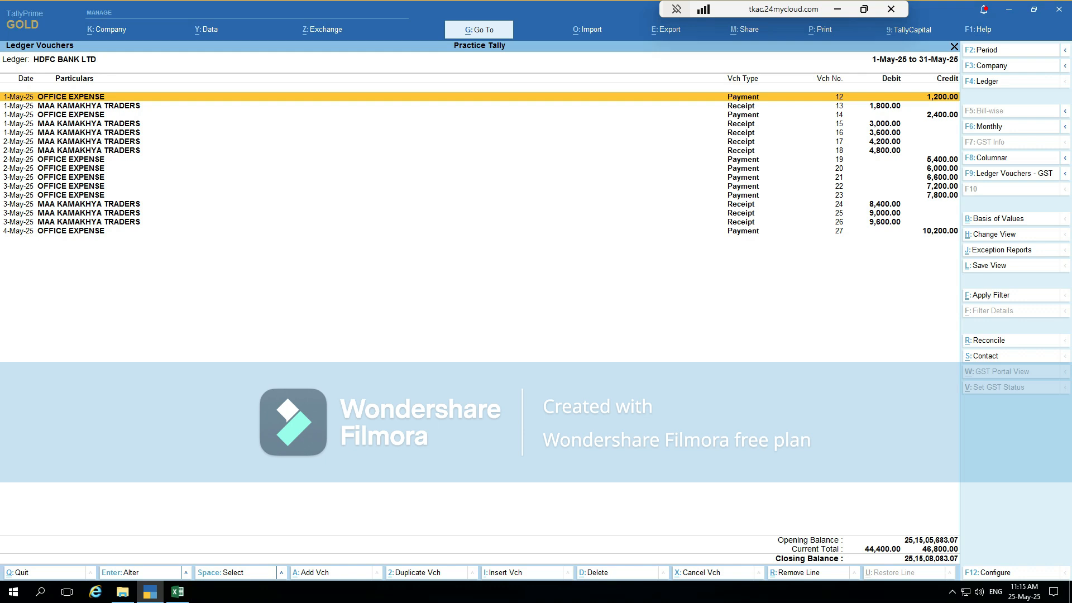
Look through the first imported ledger entries, view Payment voucher 12 and close it without changes
{"action": "key", "text": "Down"}
{"action": "key", "text": "Down"}
{"action": "key", "text": "Down"}
{"action": "key", "text": "Down"}
{"action": "key", "text": "Down"}
{"action": "key", "text": "Down"}
{"action": "key", "text": "Up"}
{"action": "key", "text": "Up"}
{"action": "key", "text": "Up"}
{"action": "key", "text": "Up"}
{"action": "key", "text": "Up"}
{"action": "key", "text": "Up"}
{"action": "key", "text": "Return"}
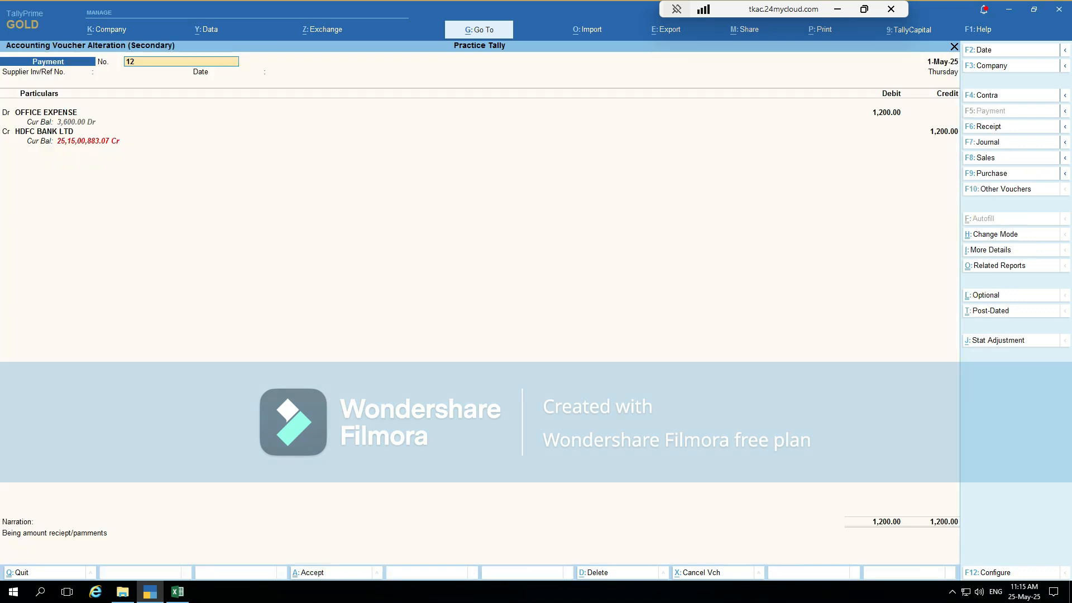
{"action": "key", "text": "Escape"}
{"action": "key", "text": "y"}
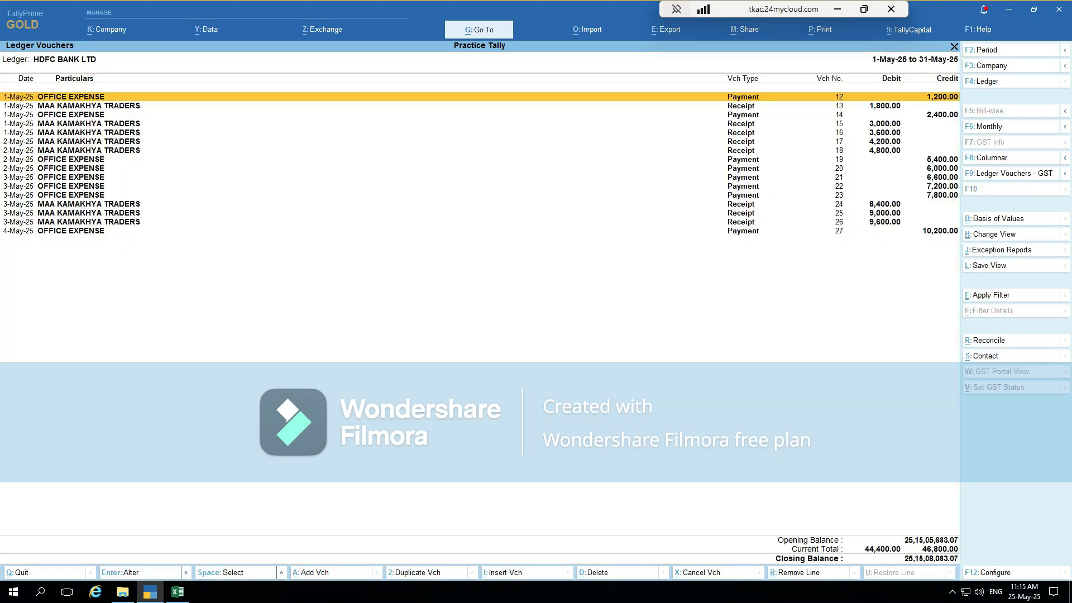
View Payment voucher 14 from the HDFC BANK LTD ledger and close it without changes
{"action": "key", "text": "Down"}
{"action": "key", "text": "Down"}
{"action": "key", "text": "Return"}
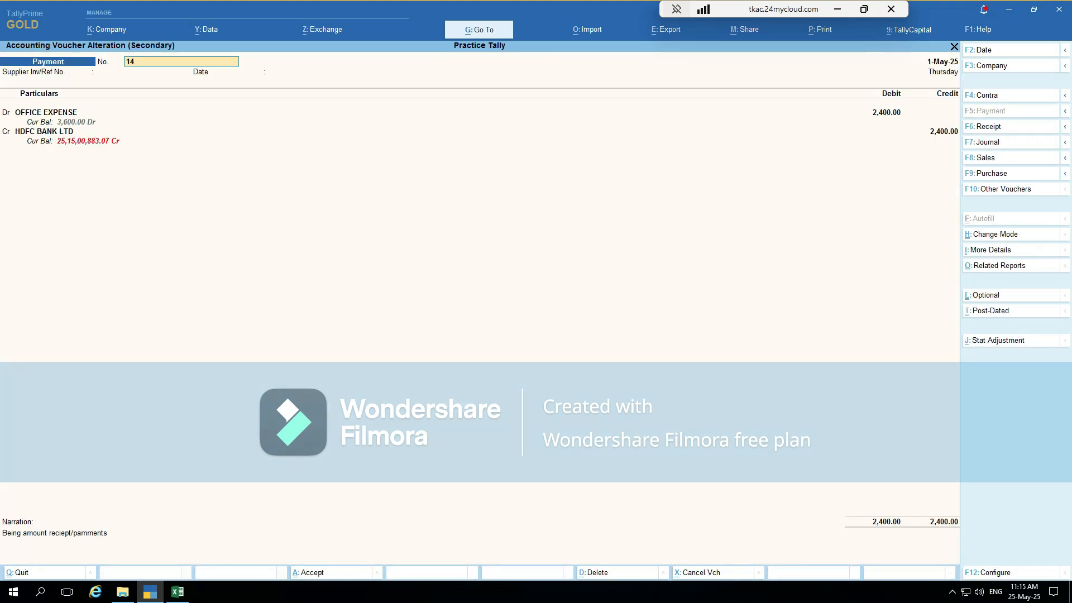
{"action": "key", "text": "Escape"}
{"action": "key", "text": "y"}
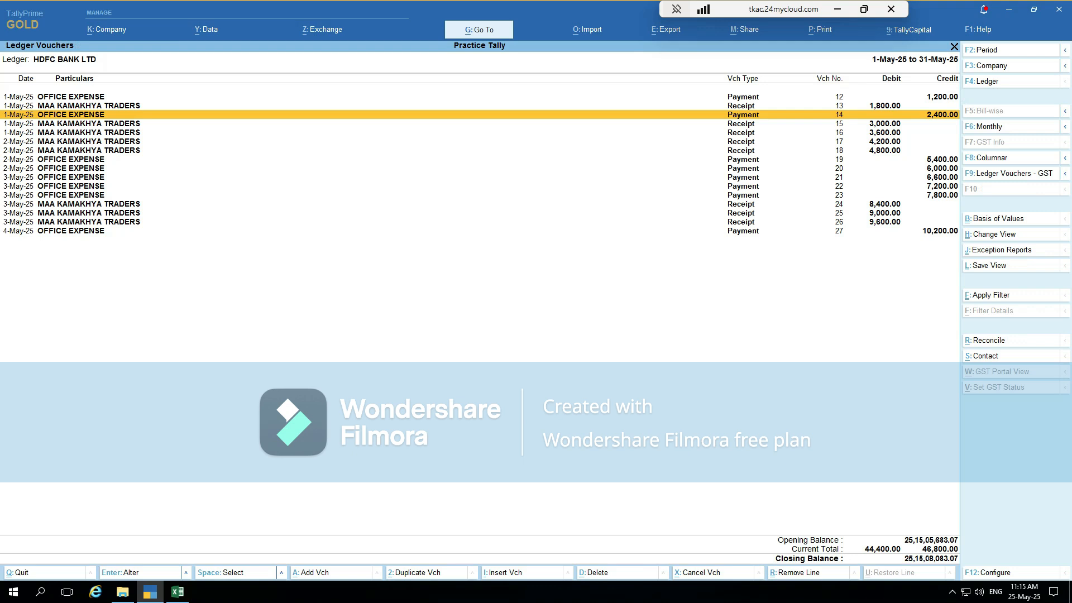
Go through the remaining imported HDFC BANK LTD entries down to Receipt voucher 26
{"action": "key", "text": "Down"}
{"action": "key", "text": "Down"}
{"action": "key", "text": "Down"}
{"action": "key", "text": "Down"}
{"action": "key", "text": "Down"}
{"action": "key", "text": "Down"}
{"action": "key", "text": "Down"}
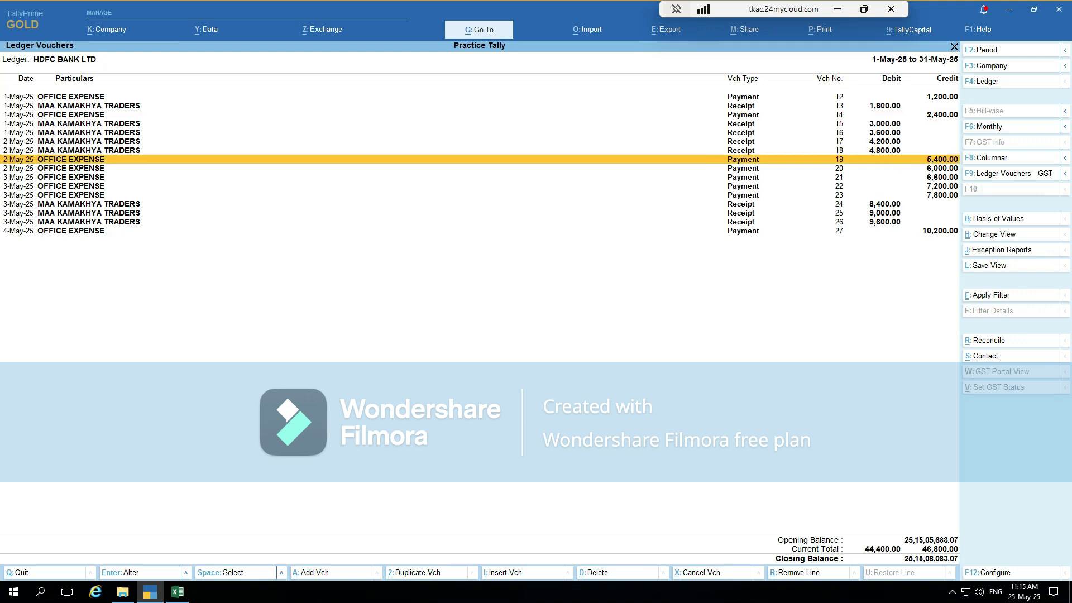
{"action": "key", "text": "Down"}
{"action": "key", "text": "Down"}
{"action": "key", "text": "Down"}
{"action": "key", "text": "Down"}
{"action": "key", "text": "Down"}
{"action": "key", "text": "Down"}
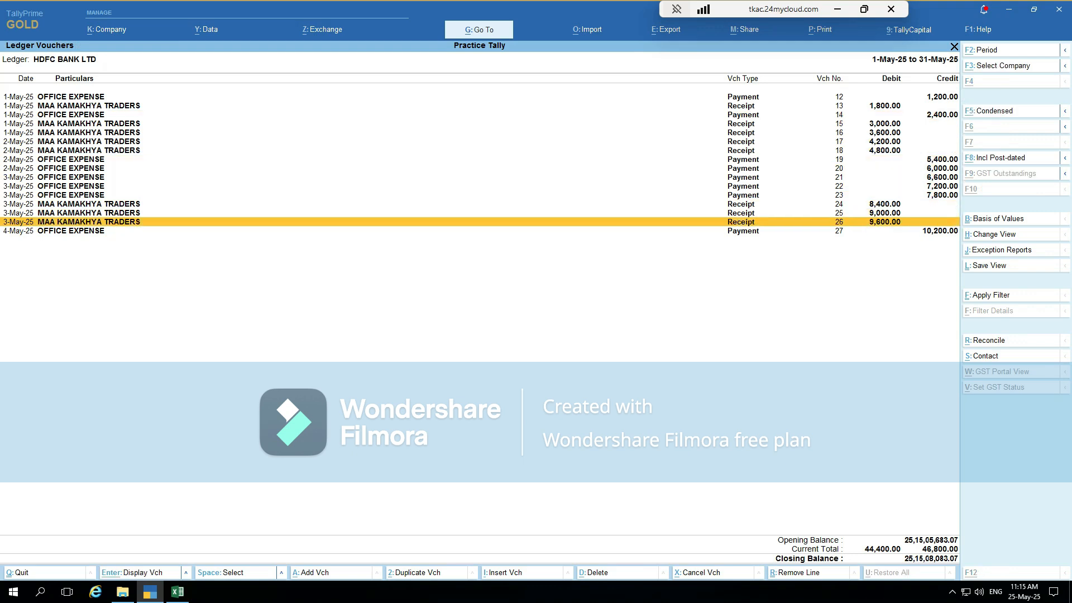
{"action": "key", "text": "alt+Tab"}
{"action": "key", "text": "alt+Tab"}
{"action": "key", "text": "alt+Tab"}
{"action": "key", "text": "alt+Tab"}
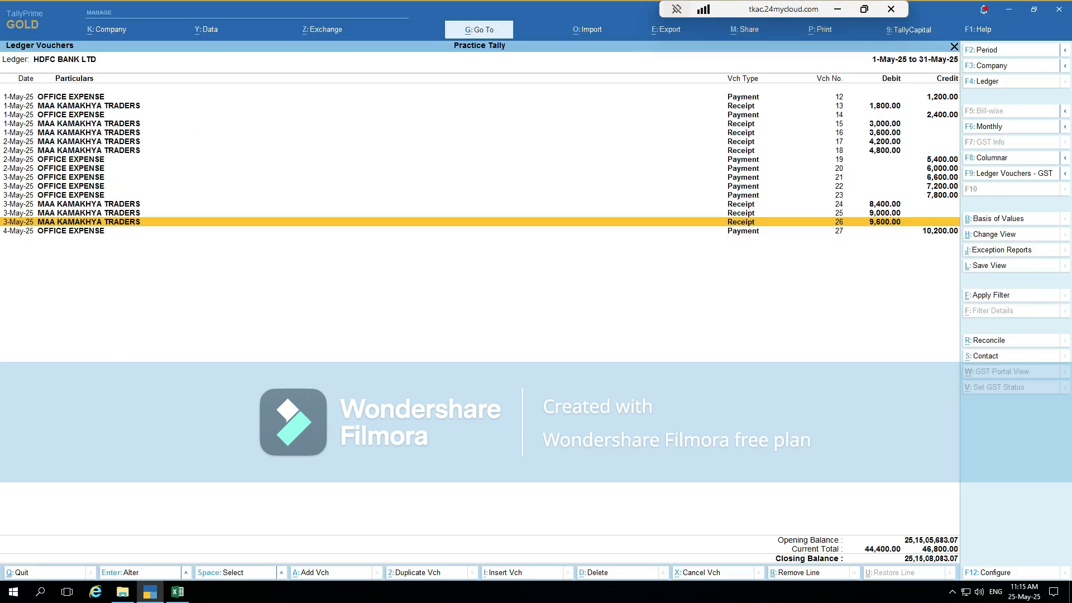
{"action": "key", "text": "alt+Tab"}
{"action": "key", "text": "alt+Tab"}
{"action": "key", "text": "alt+Tab"}
{"action": "key", "text": "alt+Tab"}
{"action": "key", "text": "super"}
{"action": "key", "text": "super"}
{"action": "key", "text": "Up"}
{"action": "key", "text": "Up"}
{"action": "key", "text": "Up"}
{"action": "key", "text": "Up"}
{"action": "key", "text": "Up"}
{"action": "key", "text": "Up"}
{"action": "key", "text": "Up"}
{"action": "key", "text": "Up"}
{"action": "key", "text": "Up"}
{"action": "key", "text": "Down"}
{"action": "key", "text": "Down"}
{"action": "key", "text": "Down"}
{"action": "key", "text": "Down"}
{"action": "key", "text": "Down"}
{"action": "key", "text": "Down"}
{"action": "key", "text": "Down"}
{"action": "key", "text": "Down"}
{"action": "key", "text": "Down"}
{"action": "key", "text": "Down"}
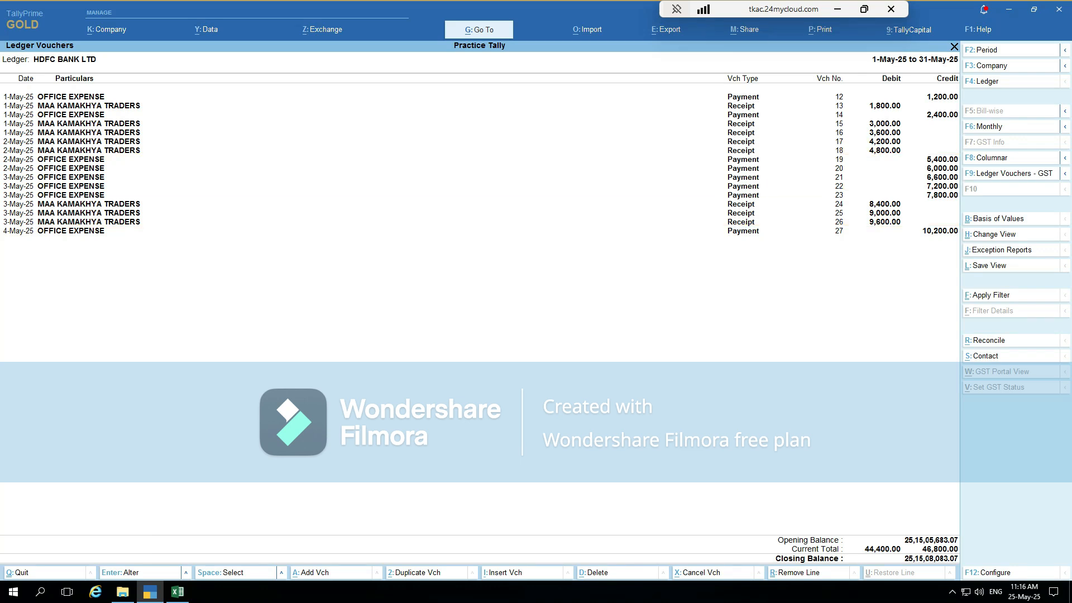